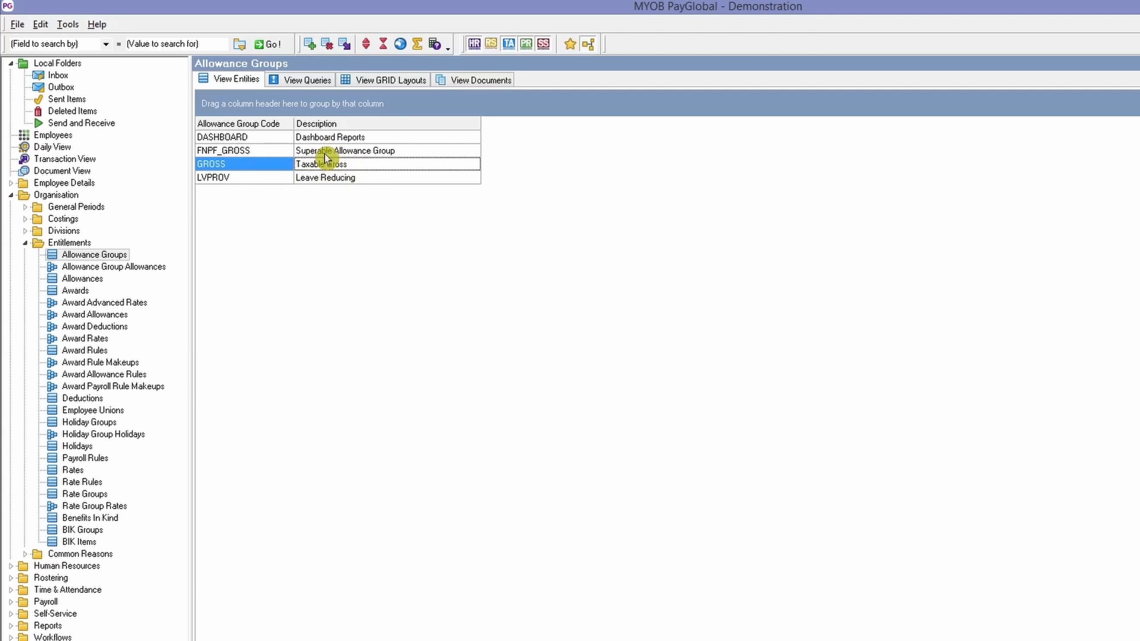
Step: Open the Annual Leave allowance (101) from the Allowances list and show its Details (iii) settings
click(92, 281)
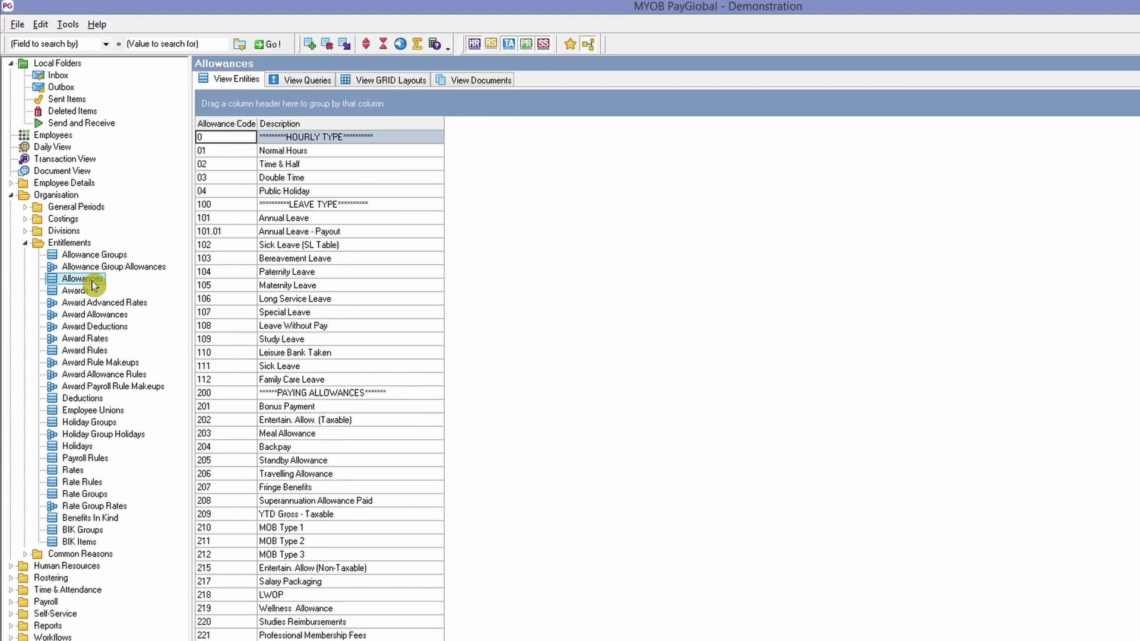
click(318, 218)
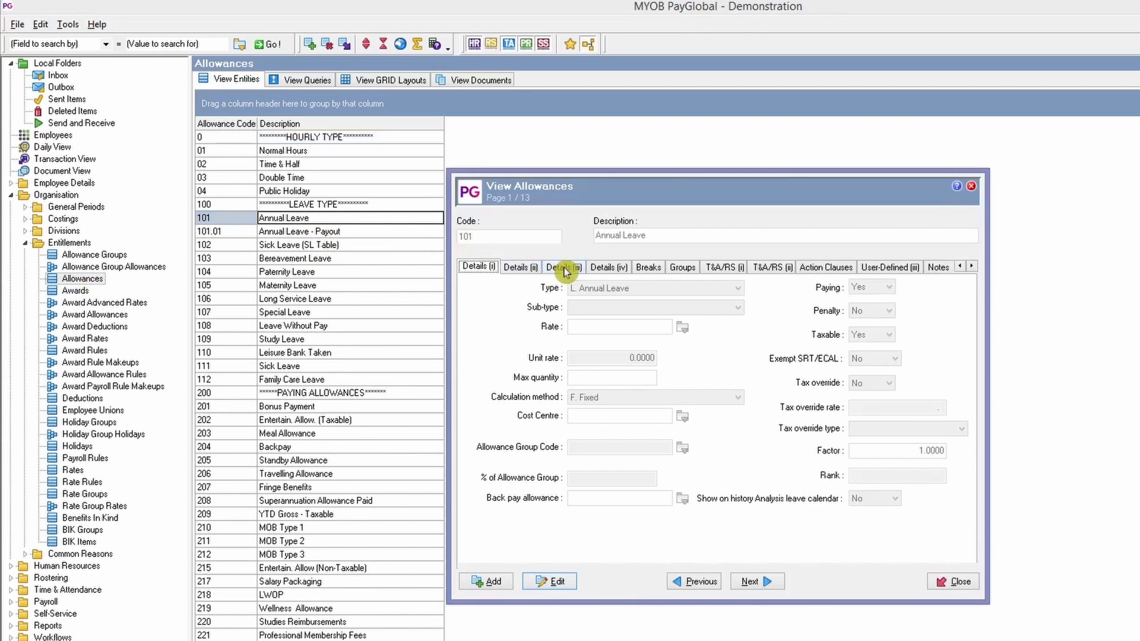
click(565, 268)
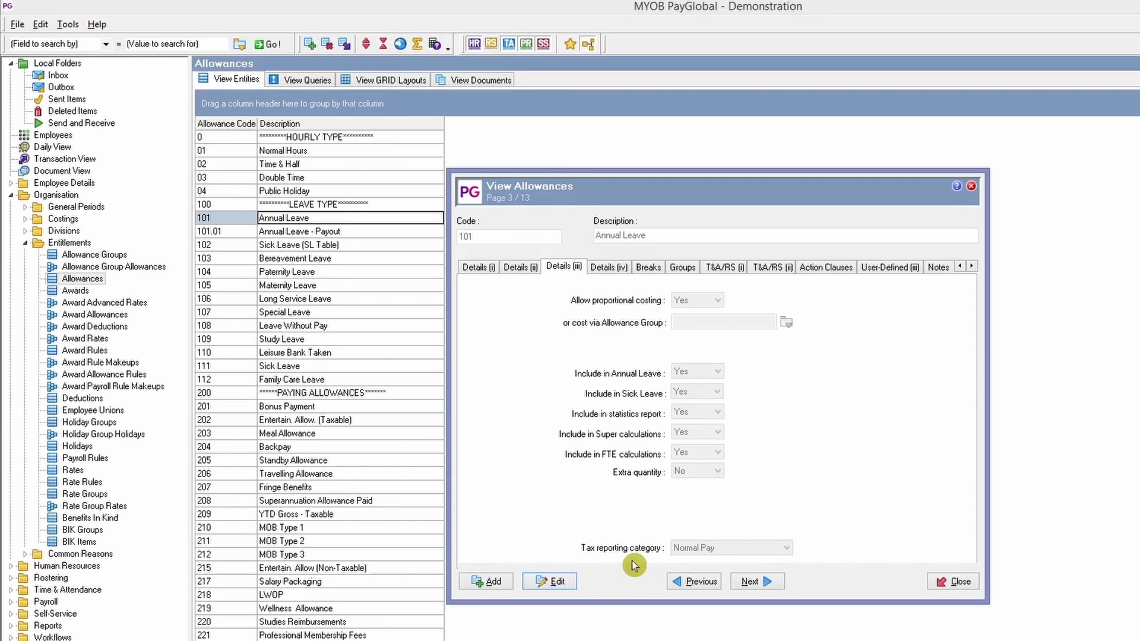
Step: Review the tax reporting category options for Annual Leave, keep Normal Pay, and close the record without saving
click(775, 549)
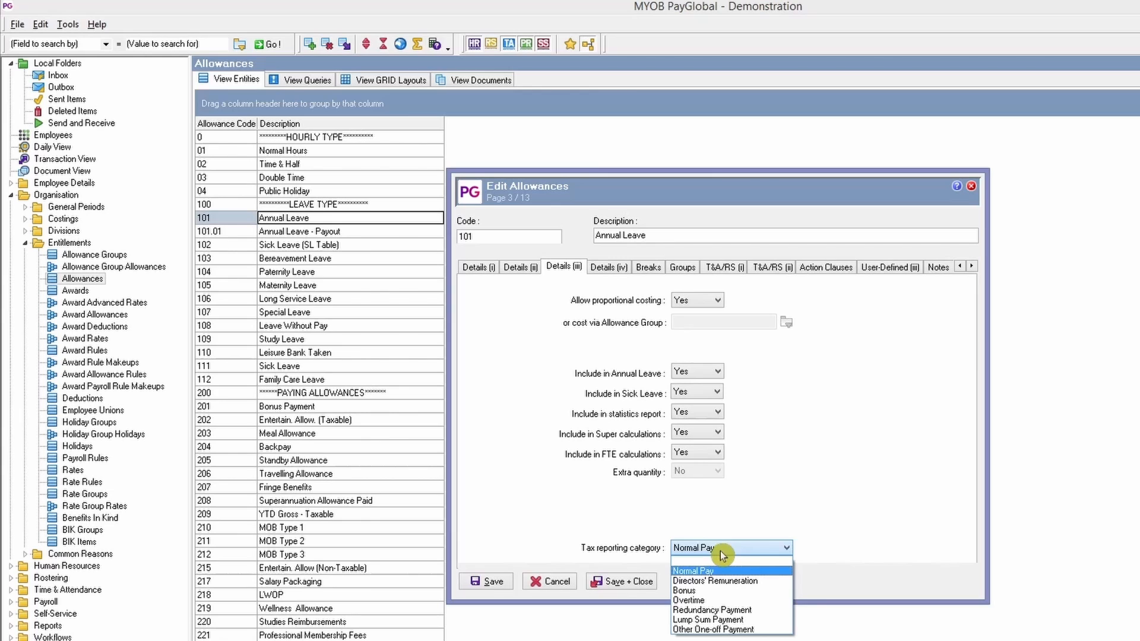
click(753, 522)
click(751, 545)
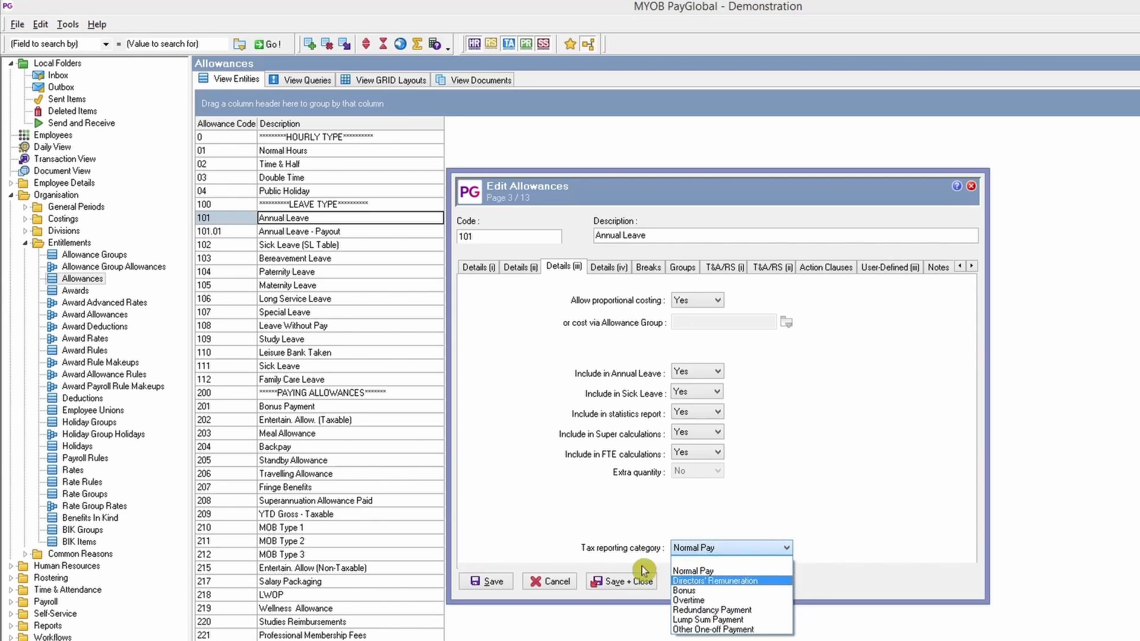
click(701, 570)
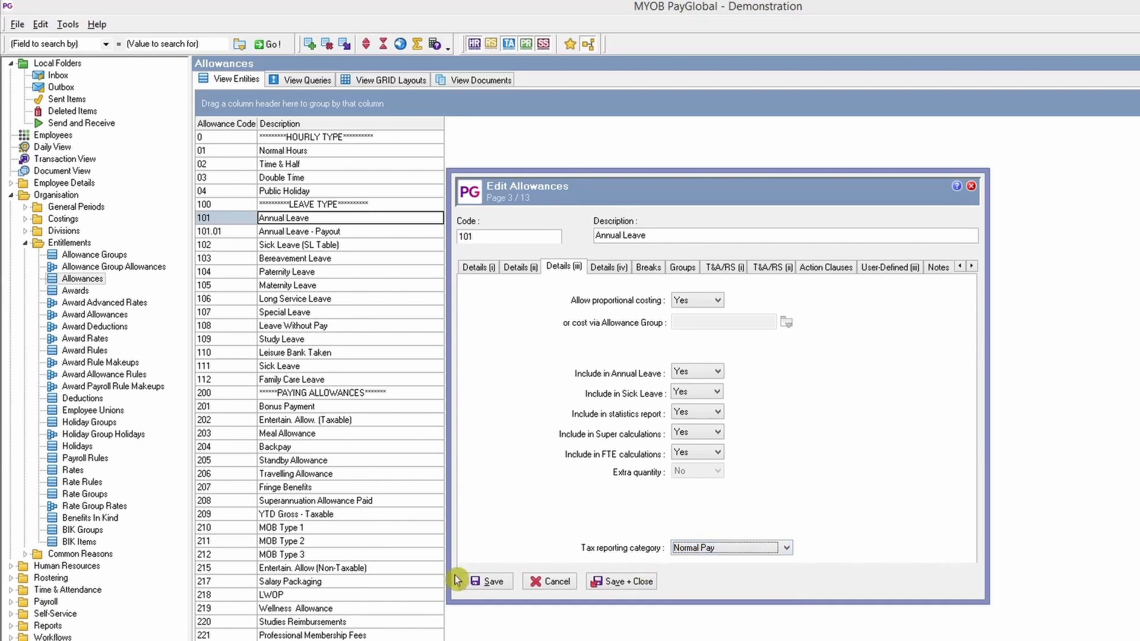
click(546, 588)
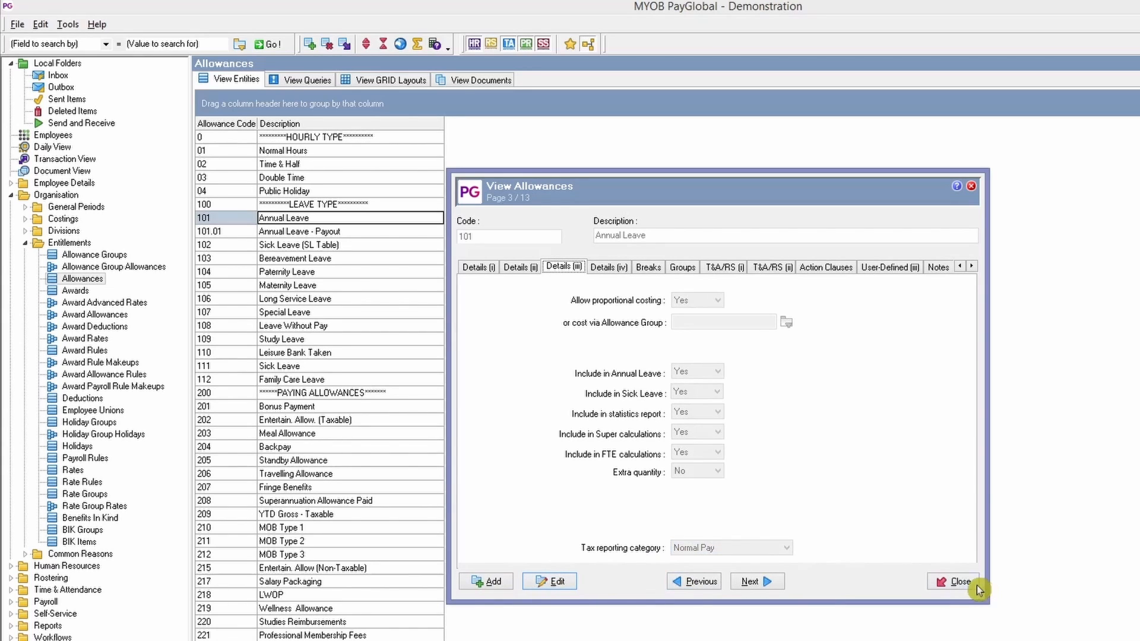
click(957, 582)
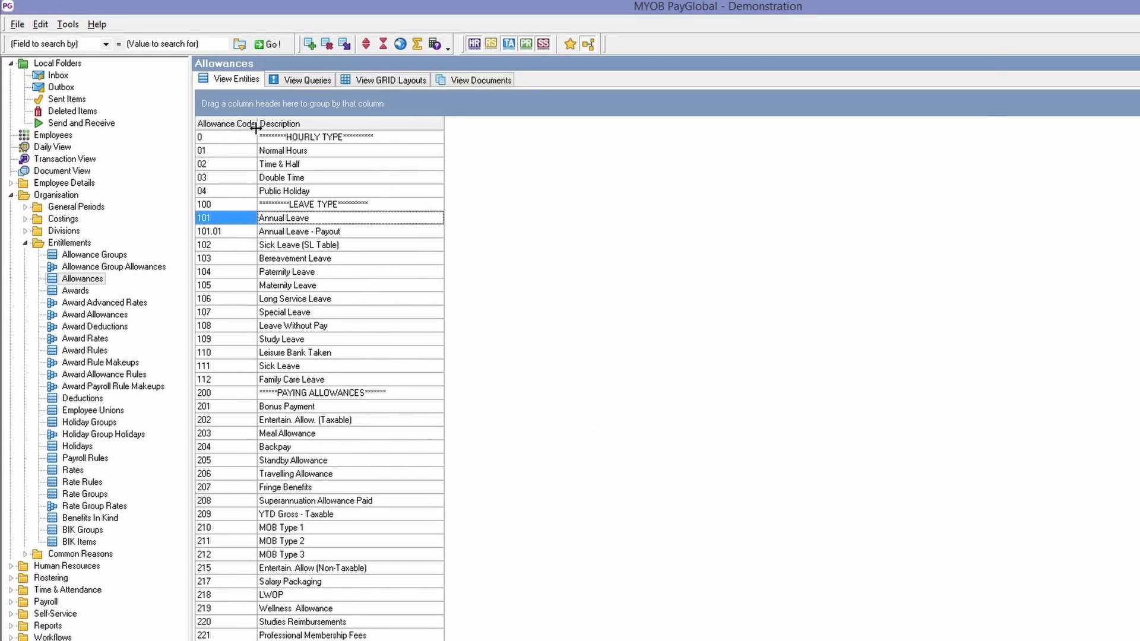
Step: Add the Taxable and Tax Reporting Category columns to the allowances grid, and view the Taxable filter choices
right_click(589, 211)
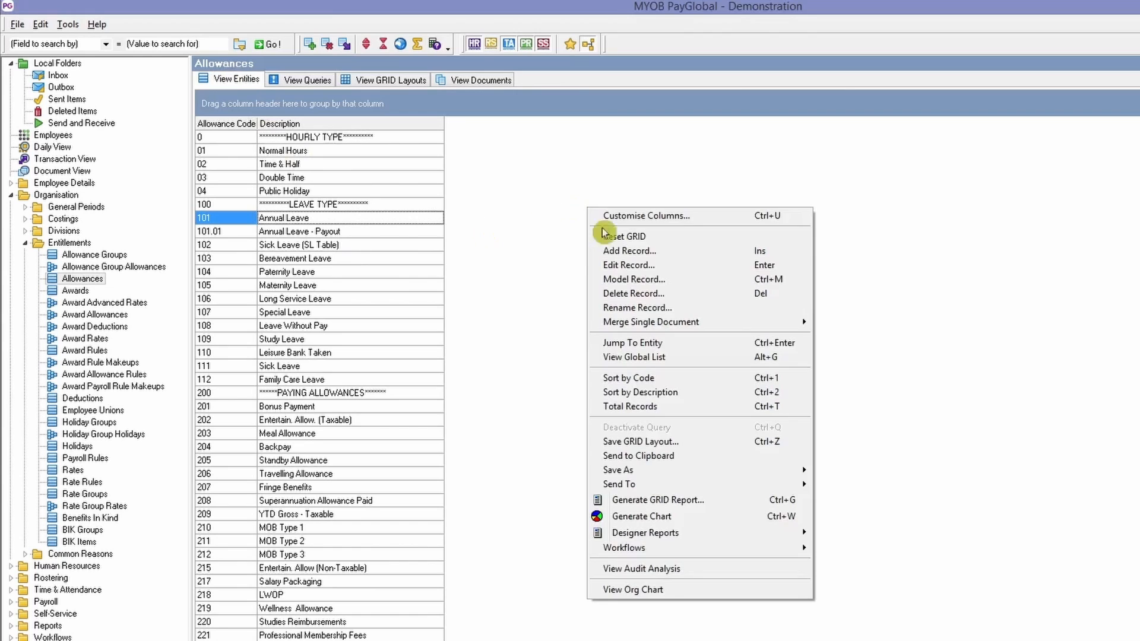
click(710, 218)
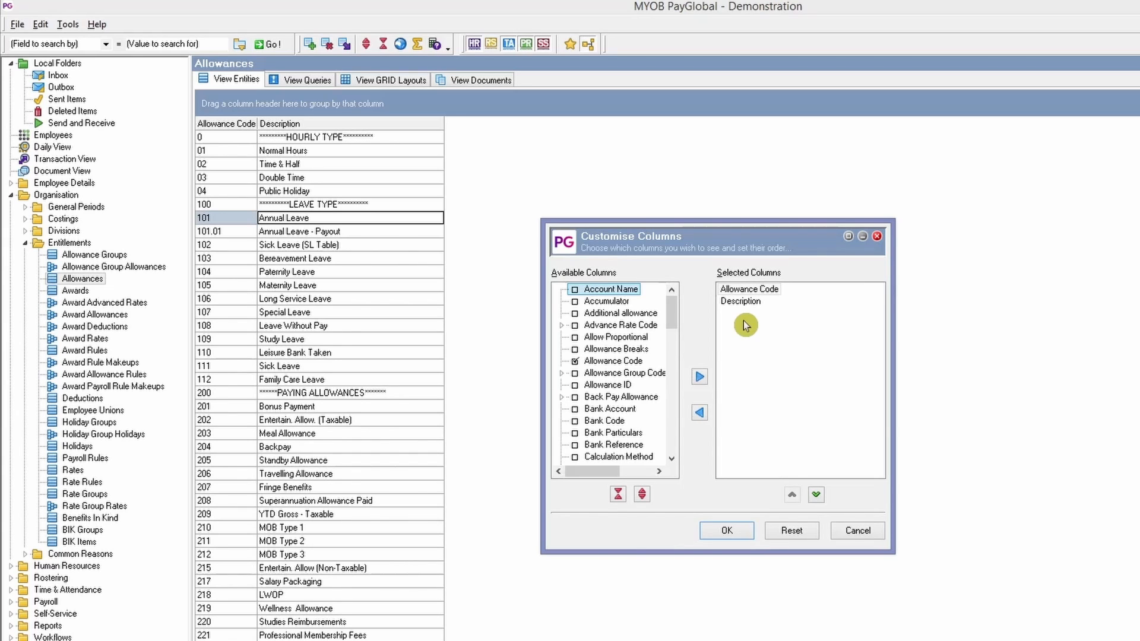
key(t)
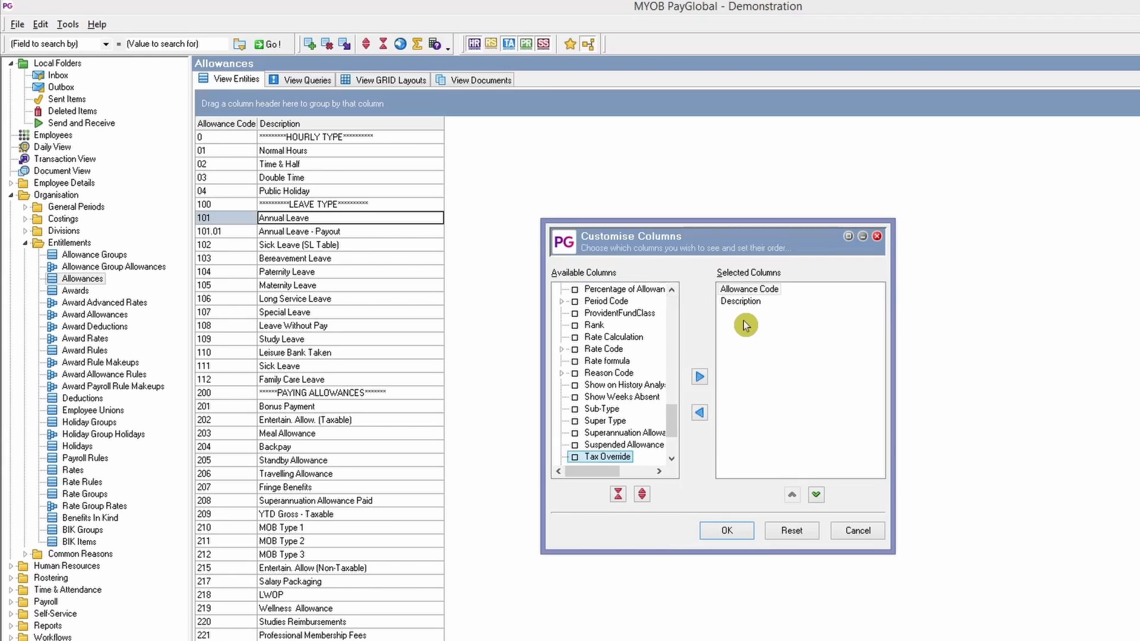
scroll(653, 370, down, 1)
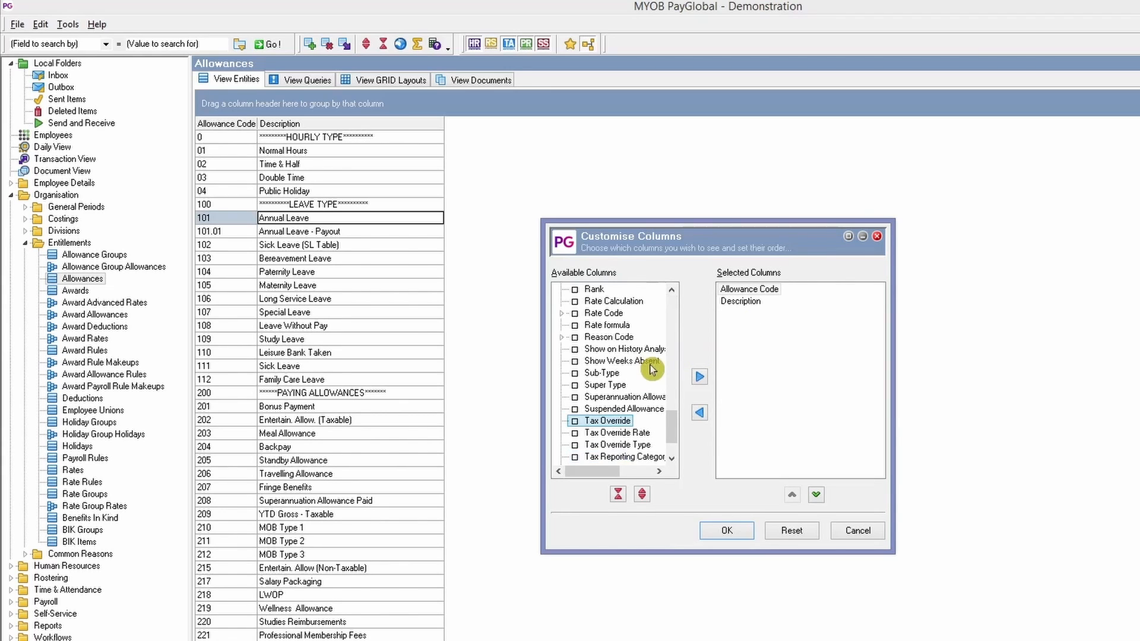
scroll(653, 369, down, 1)
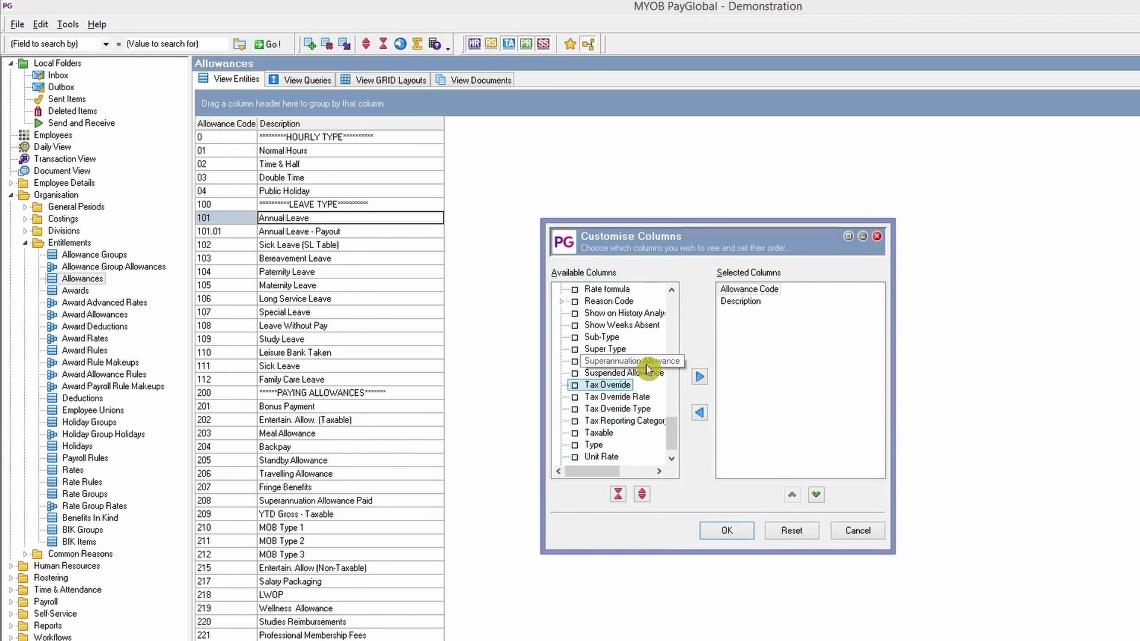
click(579, 437)
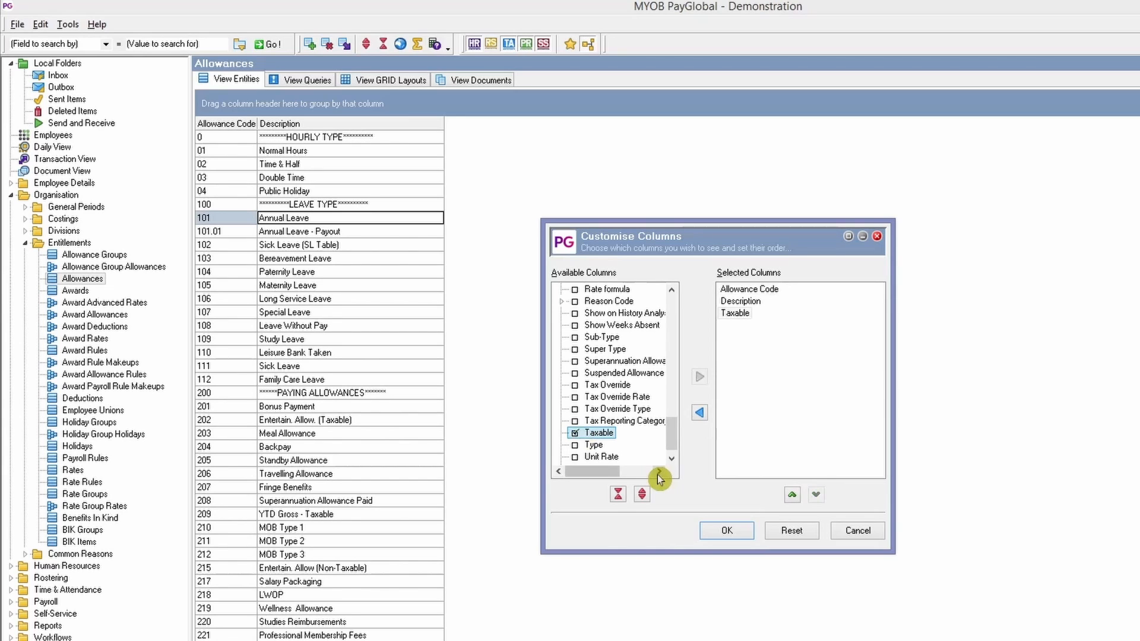
click(576, 421)
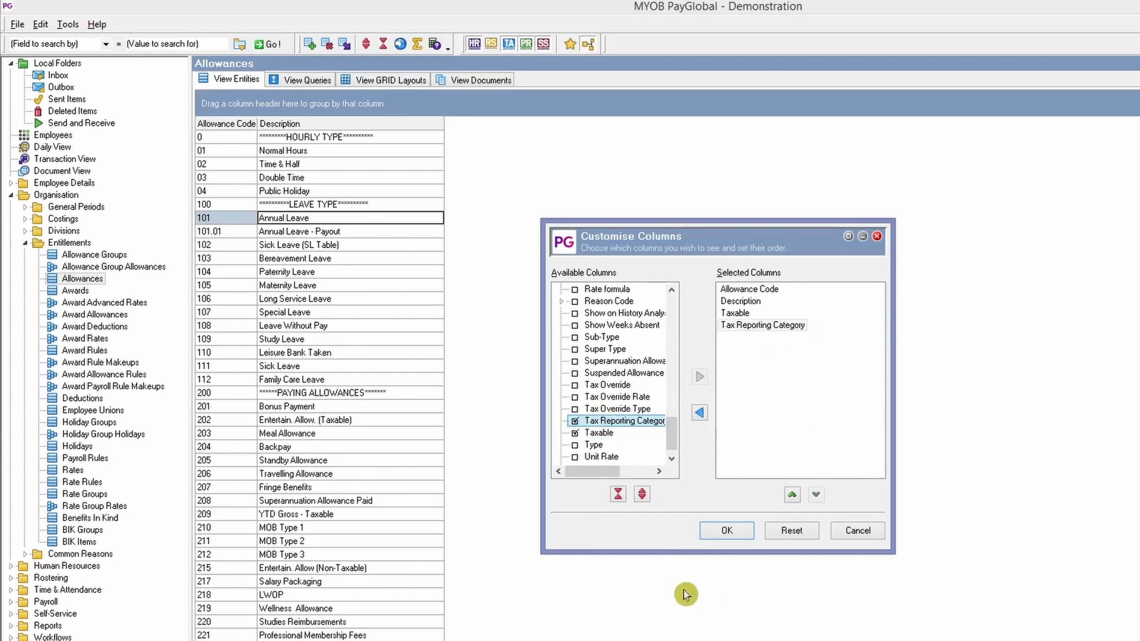
click(727, 531)
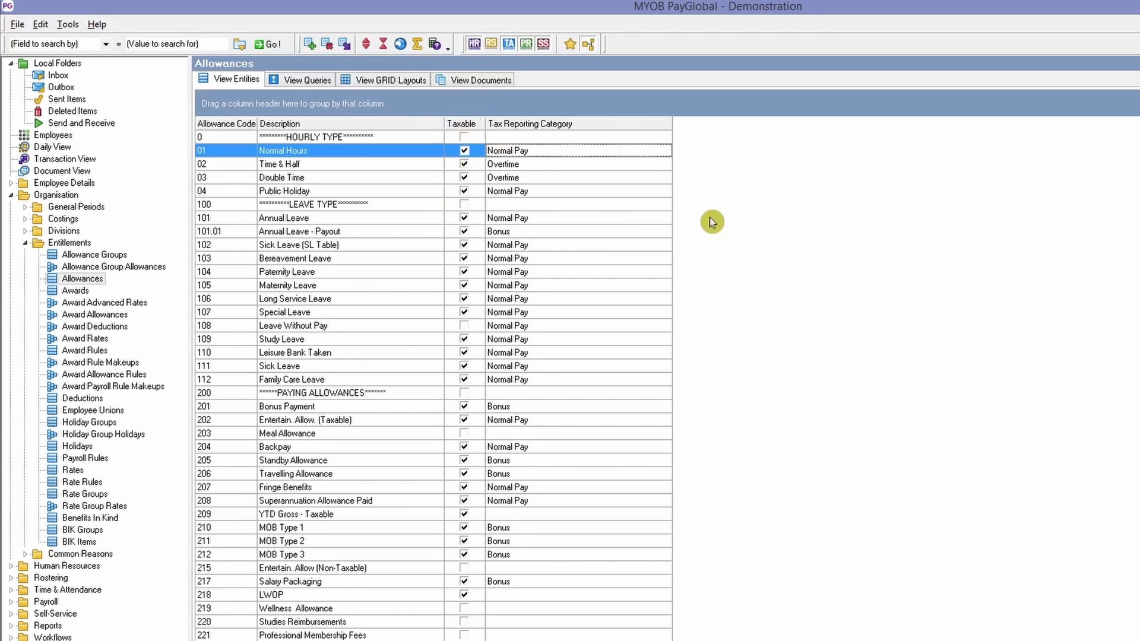
click(481, 123)
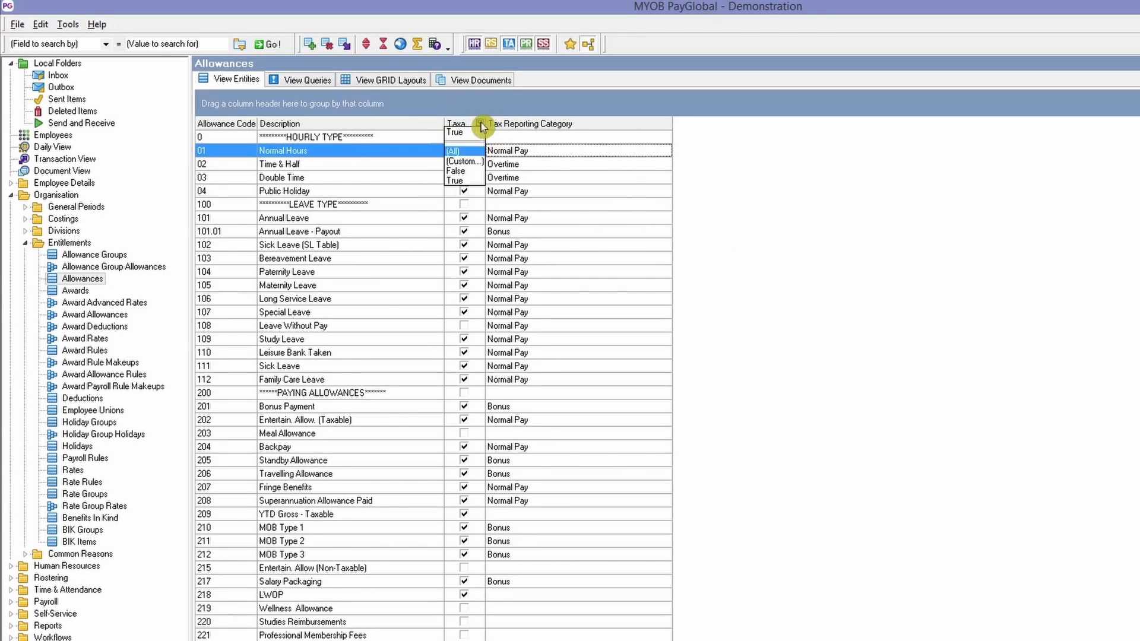
click(623, 178)
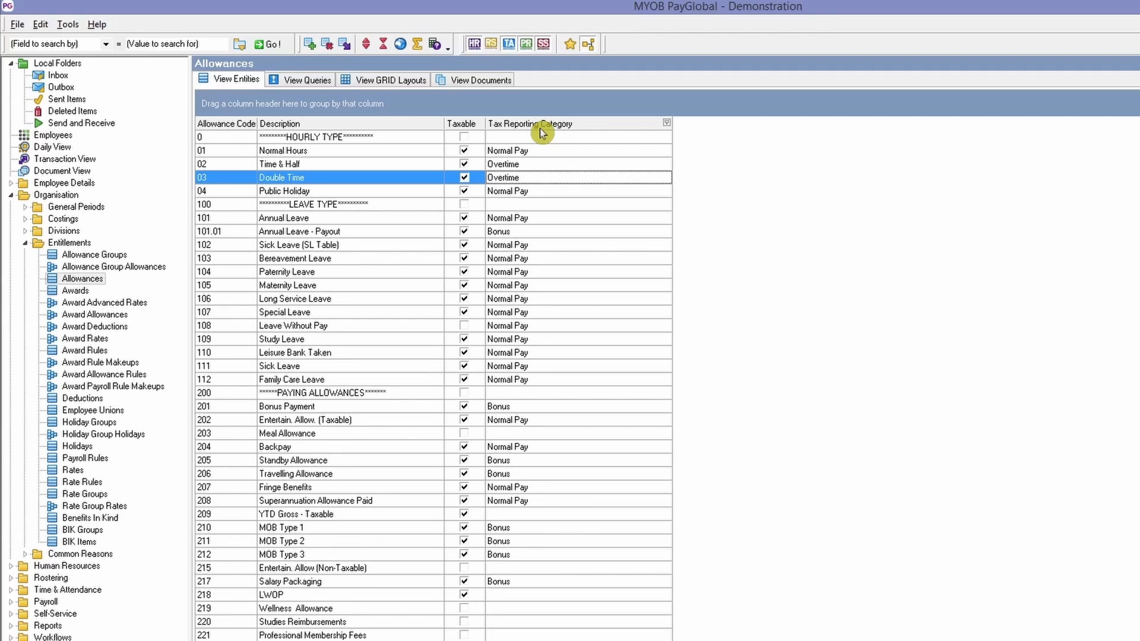
Step: Load pay sequence 188 in Transaction View and insert a Redundancy allowance for the second employee in the list
click(67, 158)
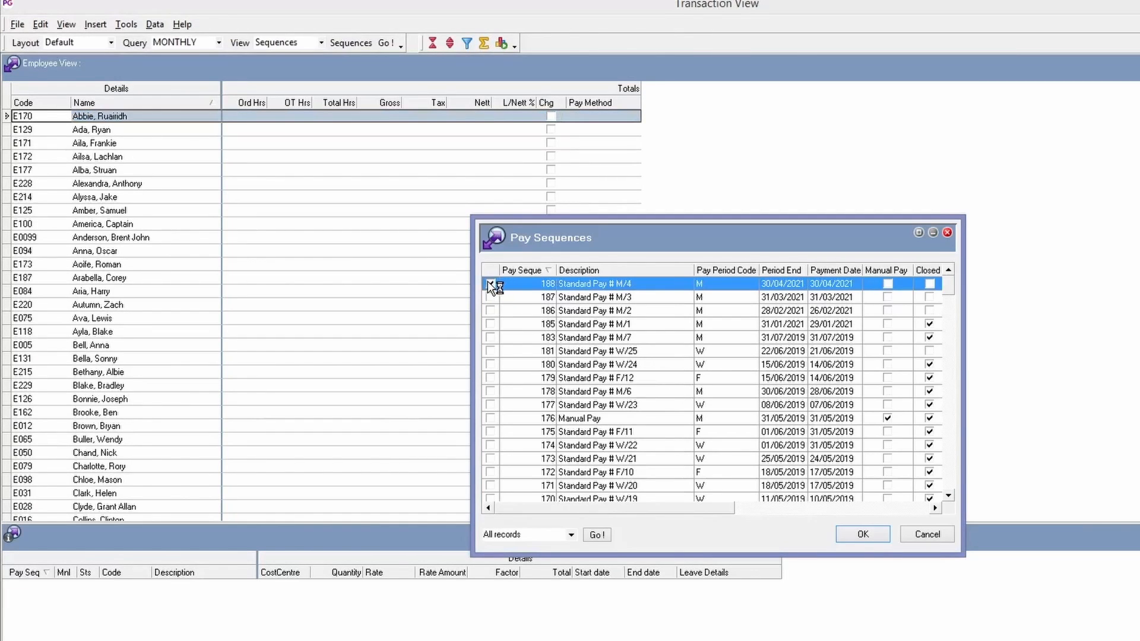
click(863, 535)
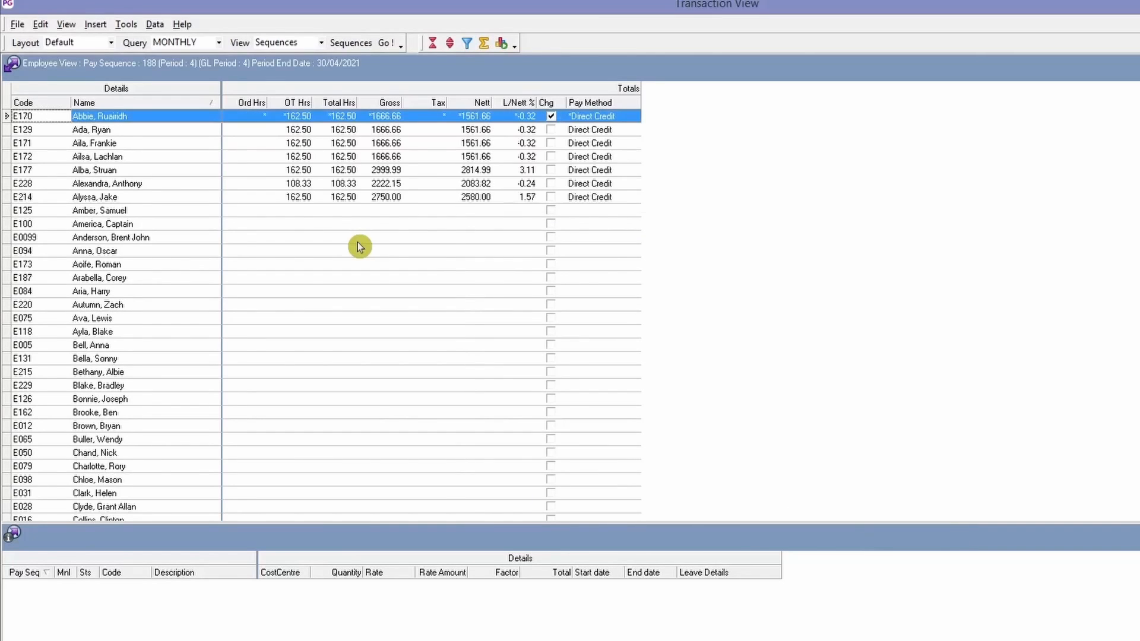
click(107, 130)
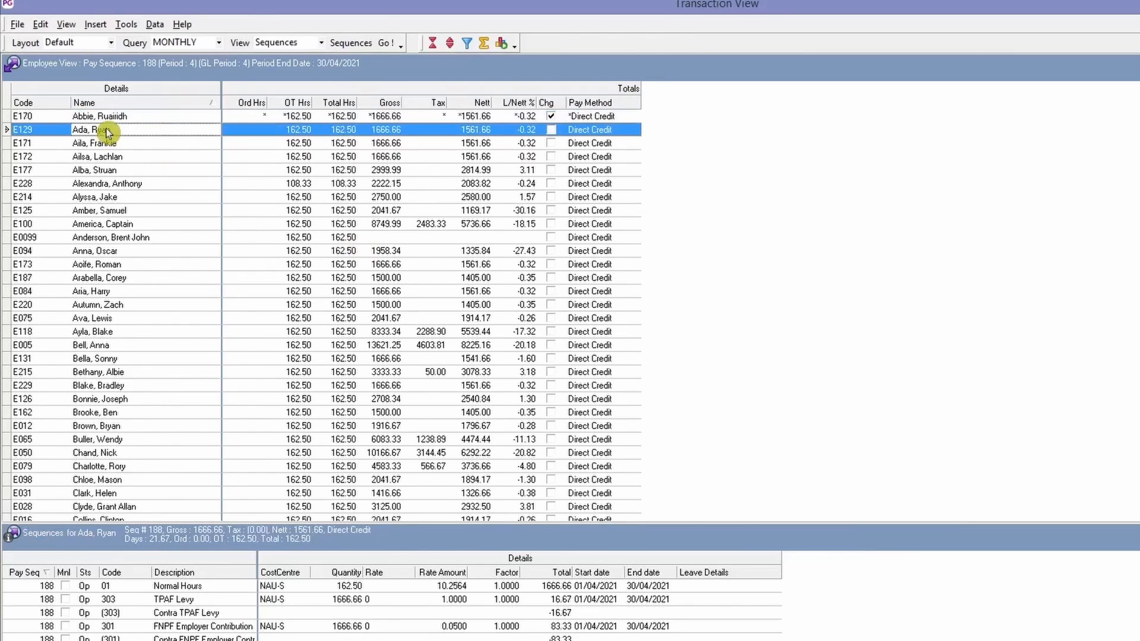
key(Insert)
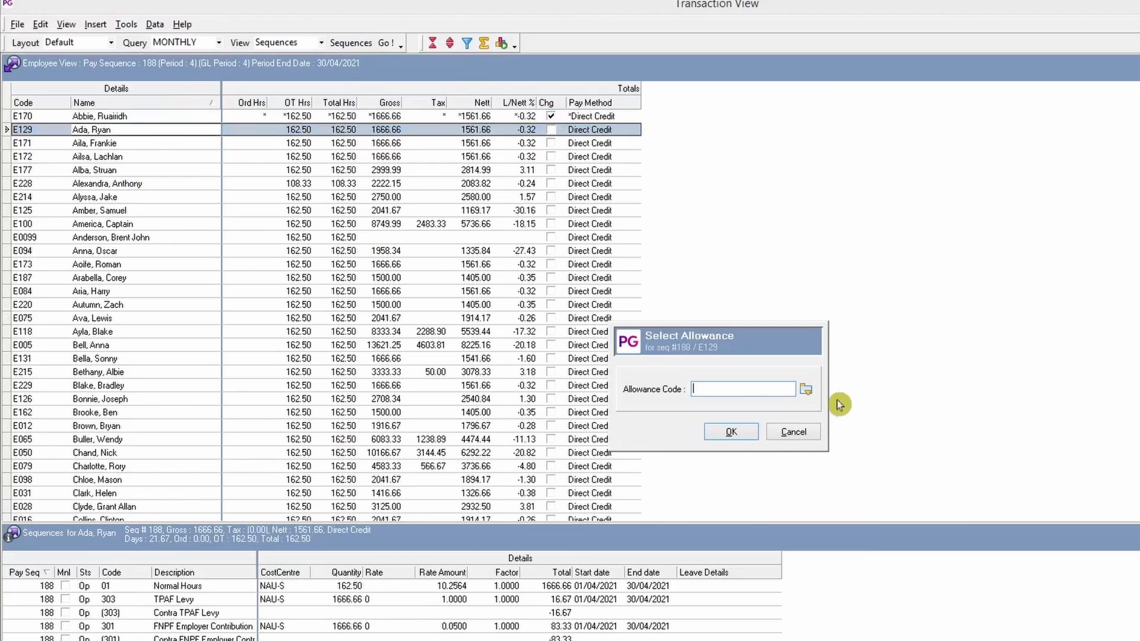
click(808, 392)
scroll(746, 396, down, 7)
click(742, 392)
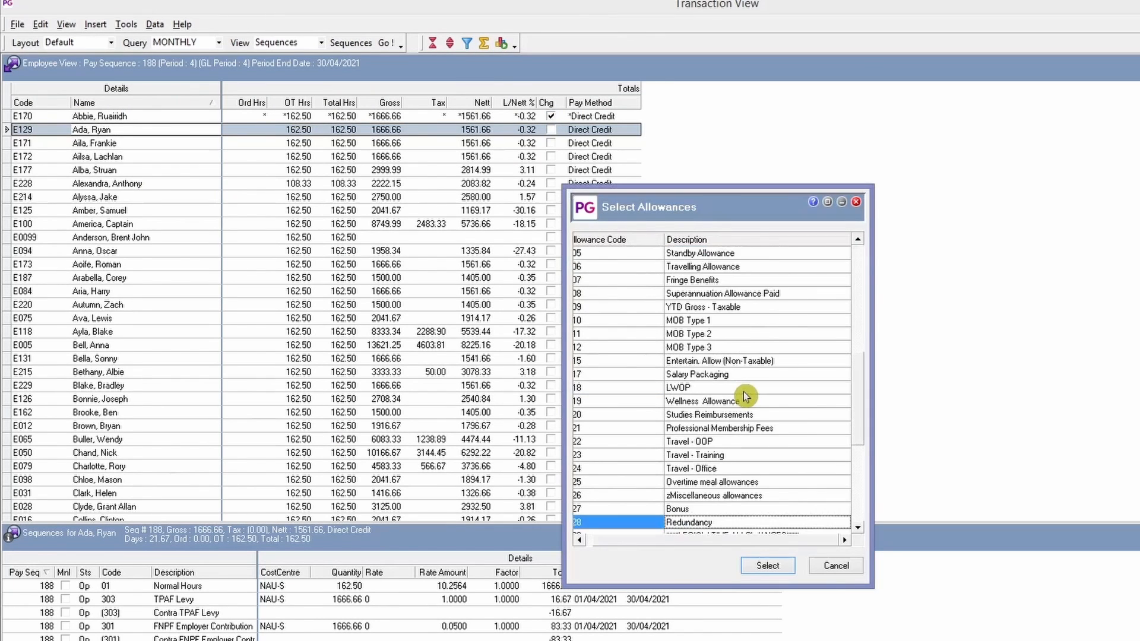
click(770, 567)
click(731, 432)
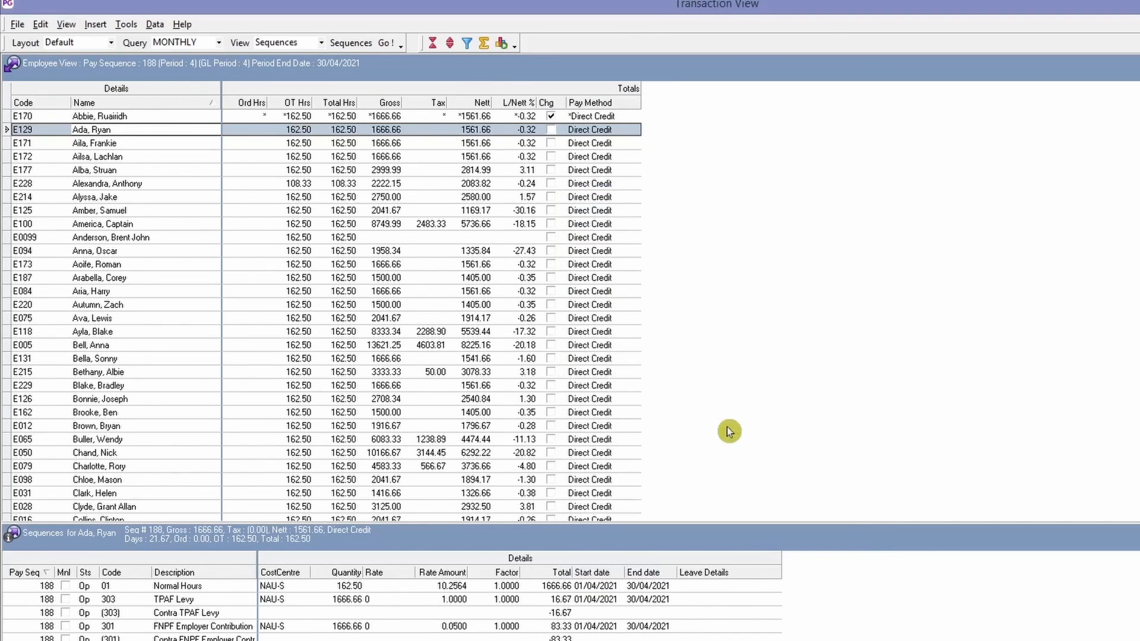
Step: Enter [123456] as the Redundancy transaction's text and confirm the transaction with its default details
drag(706, 156, 690, 196)
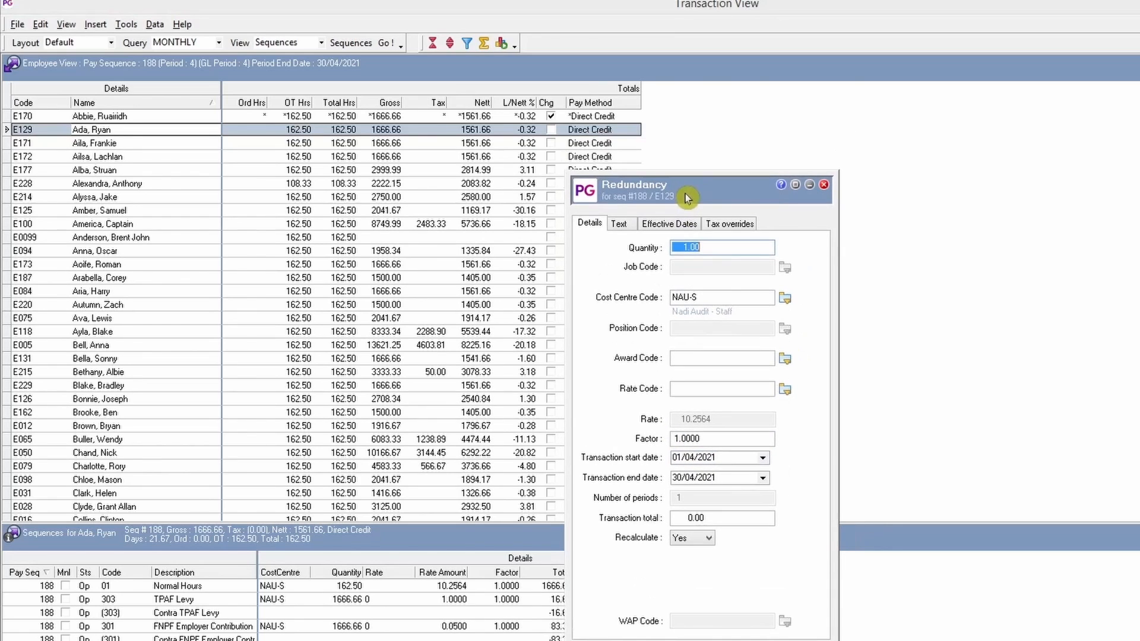
click(626, 226)
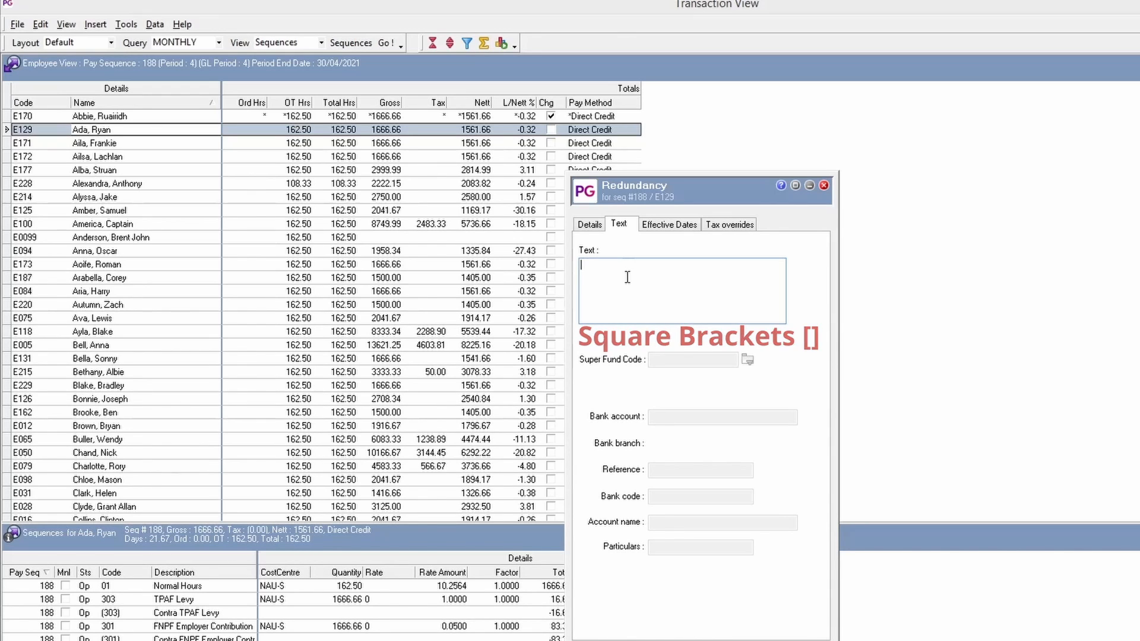
text([)
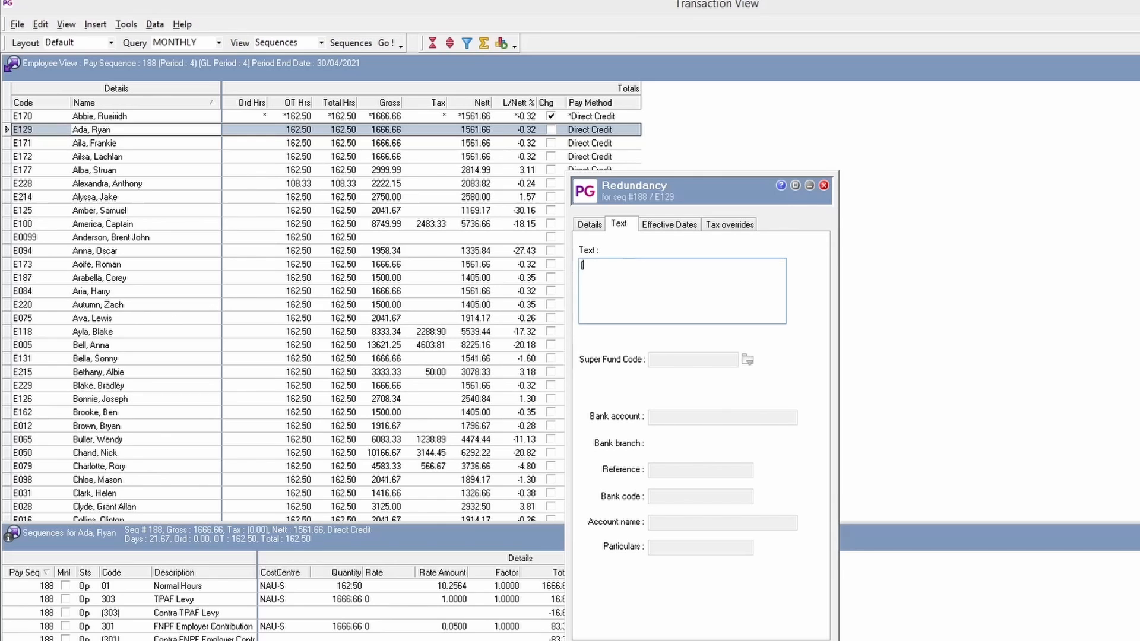
text(123456])
drag(626, 265, 574, 267)
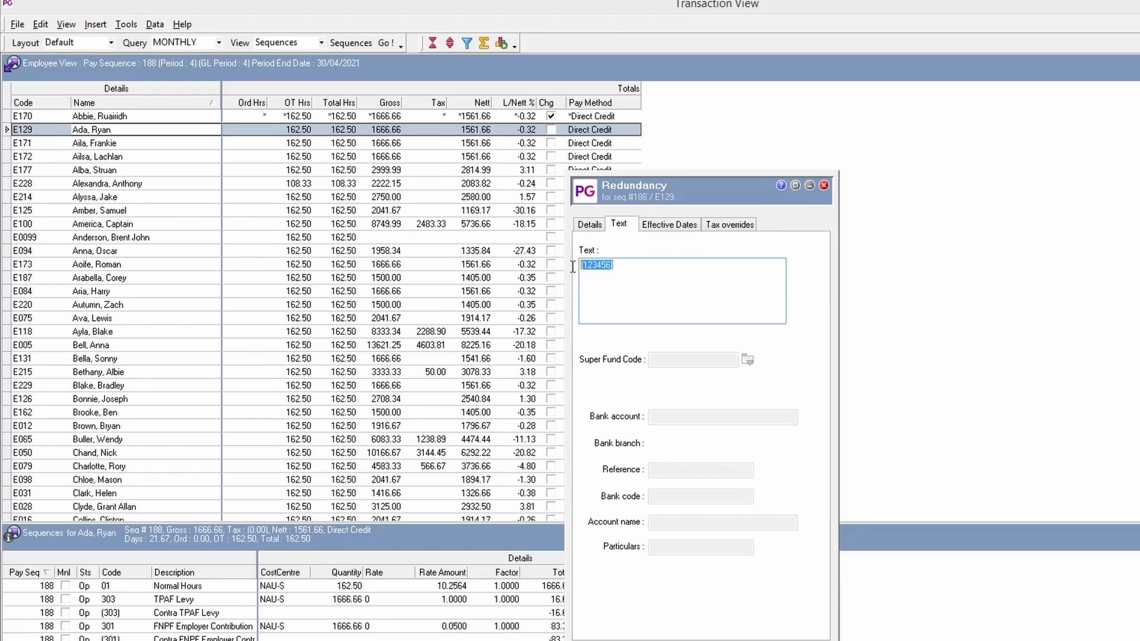
click(681, 276)
double_click(646, 265)
click(647, 268)
click(589, 227)
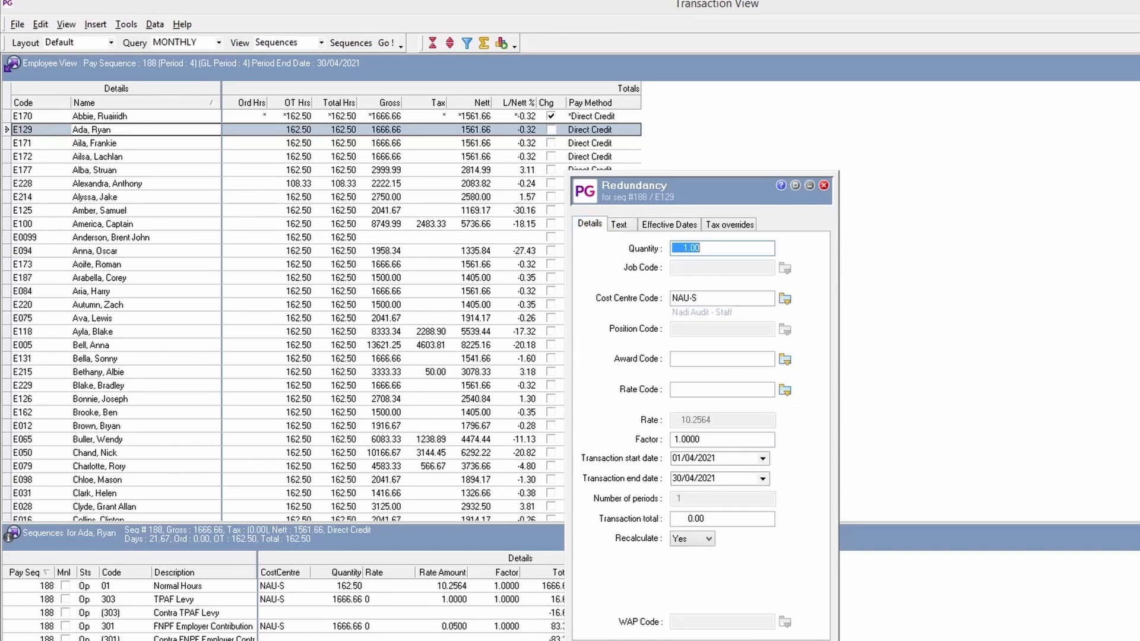
key(Return)
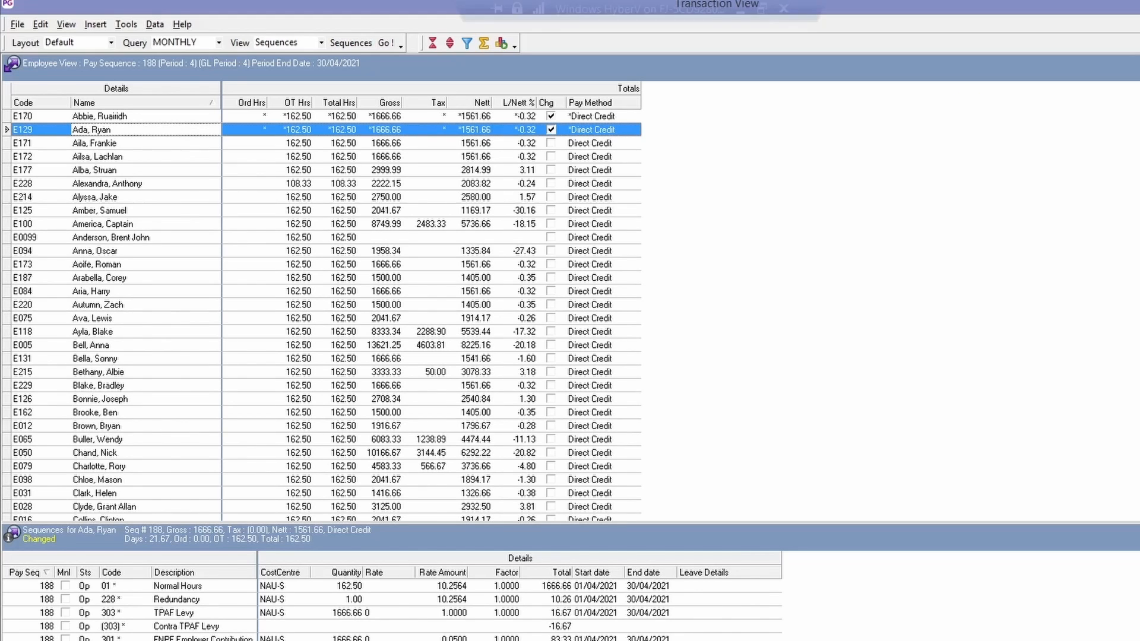
Step: Close the Transaction View window and return to the Allowances list
key(alt+F4)
click(702, 421)
click(741, 412)
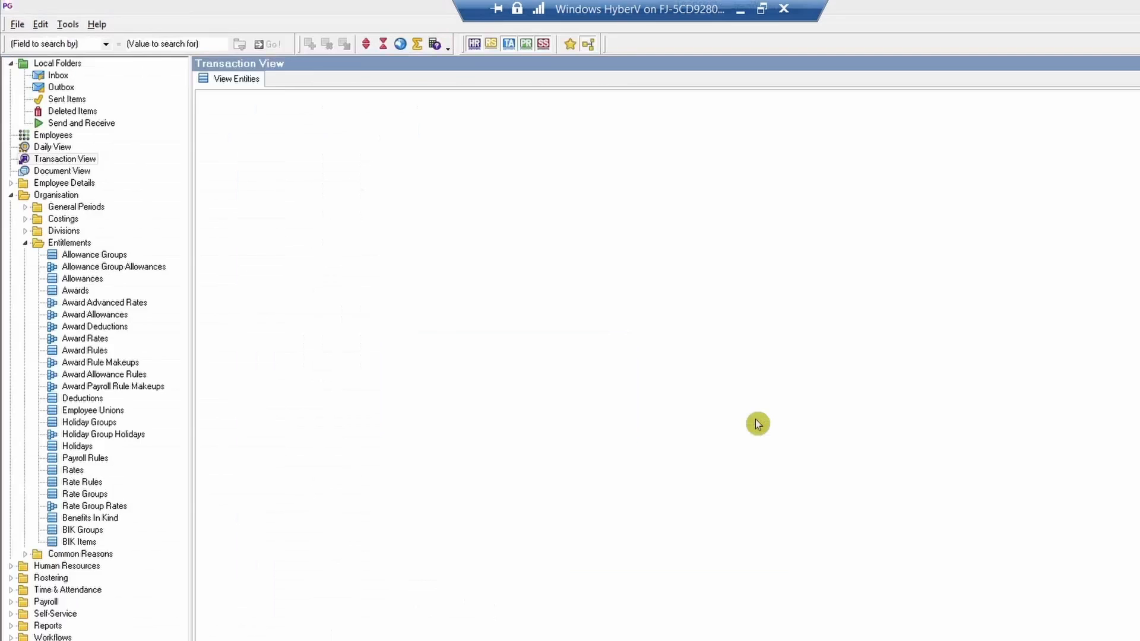
click(83, 278)
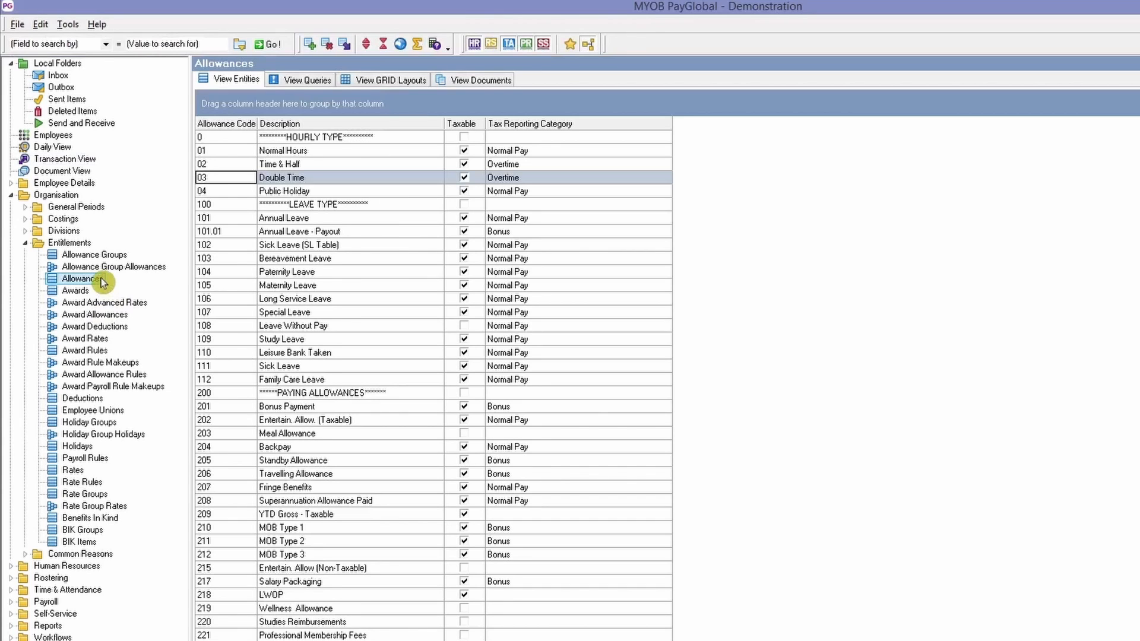
Step: Open the Annual Leave allowance (101) again to examine its details
click(313, 222)
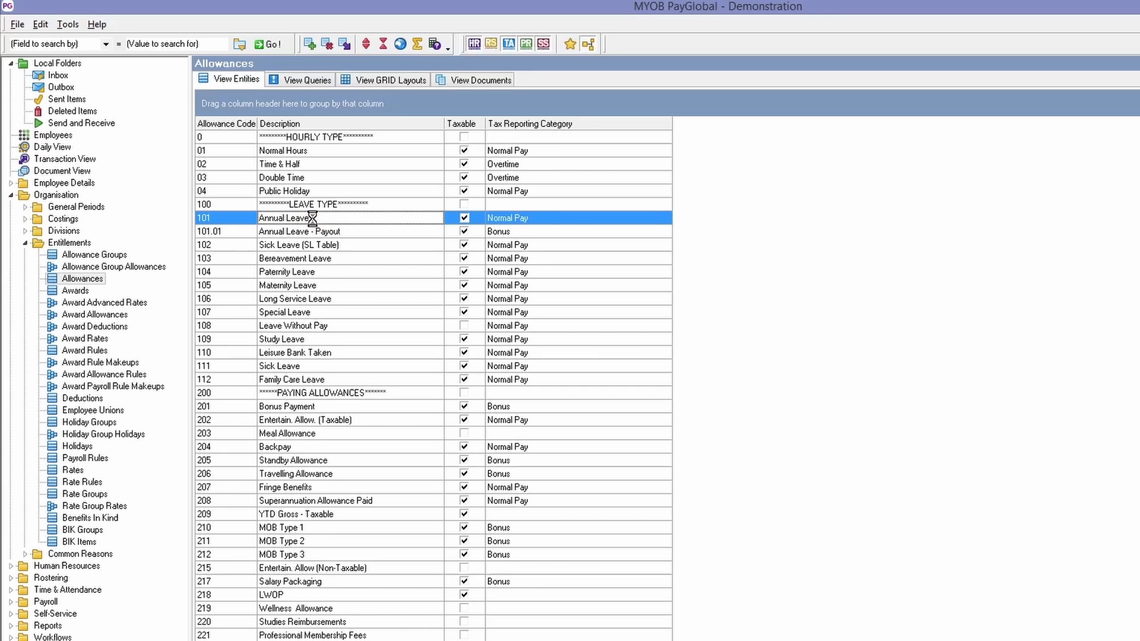
double_click(335, 211)
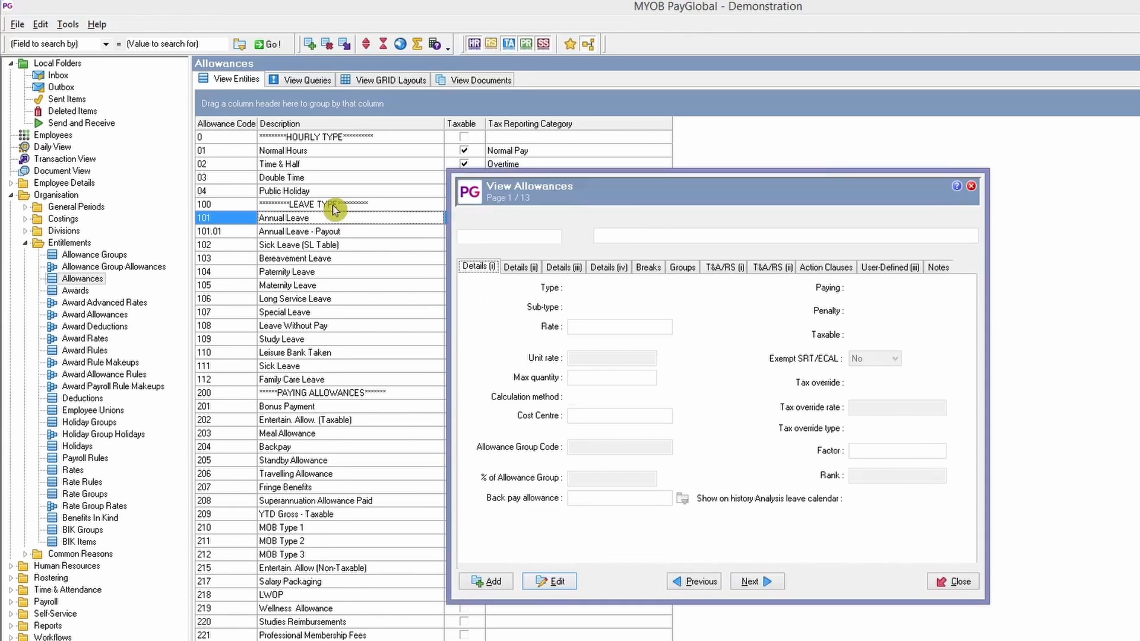
drag(647, 204, 502, 214)
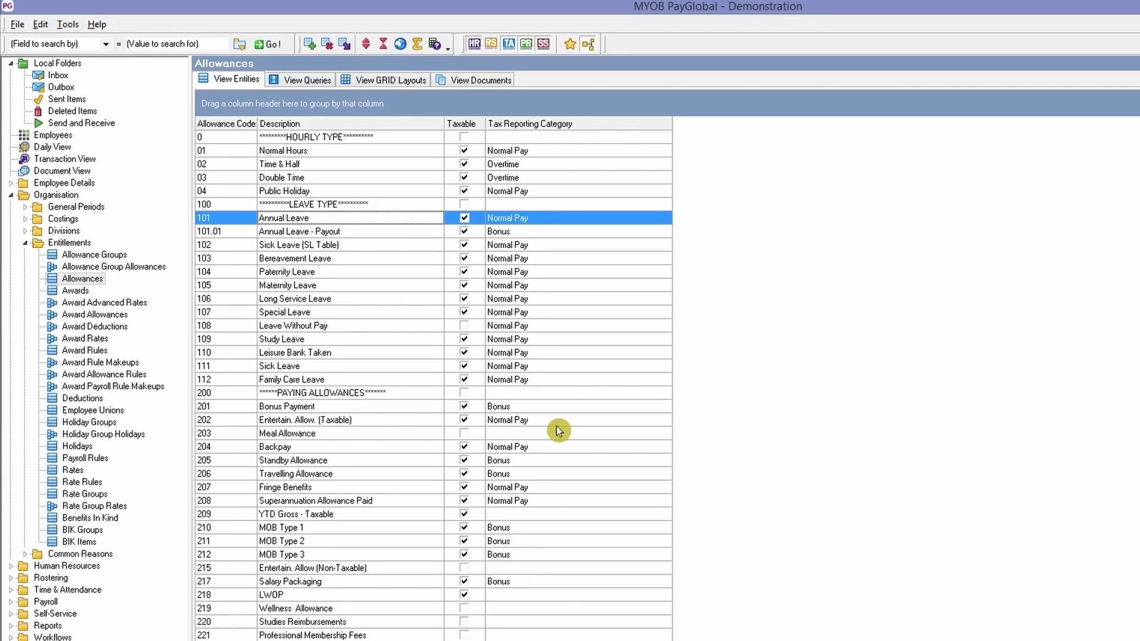
Step: Collapse the Organisation folder and open the Report Groups list under Reports
double_click(21, 197)
click(48, 267)
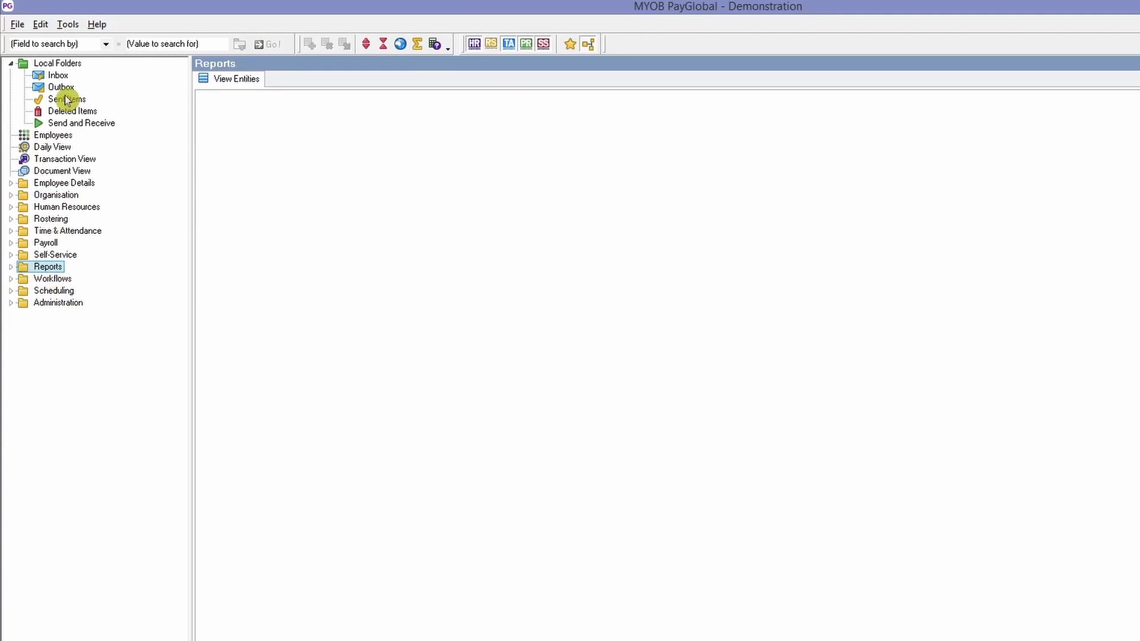
click(11, 267)
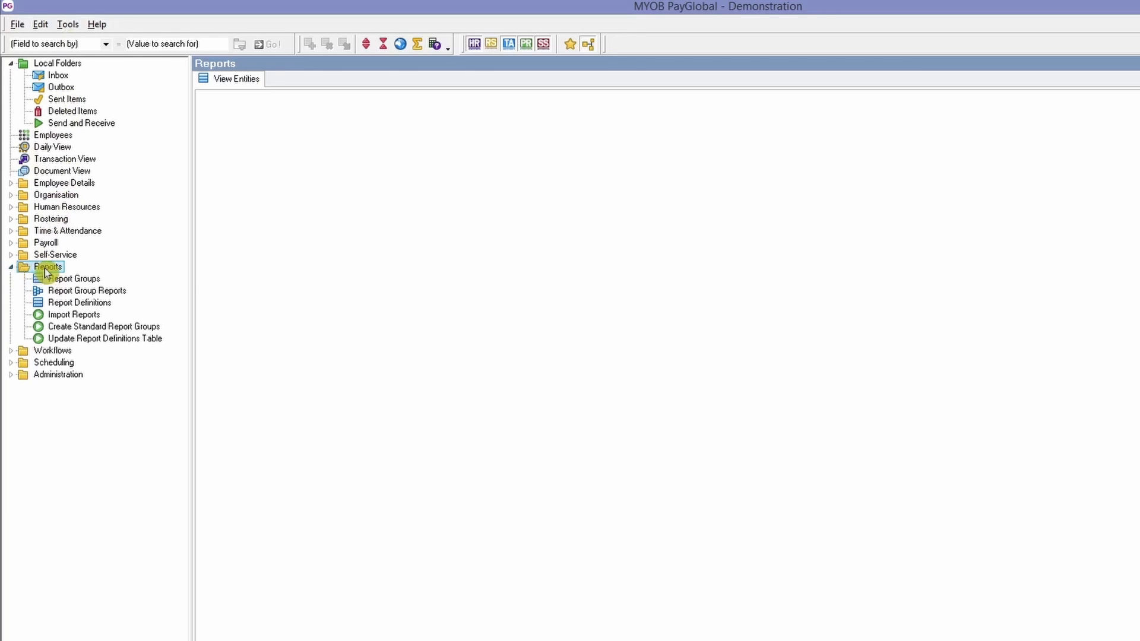
click(80, 281)
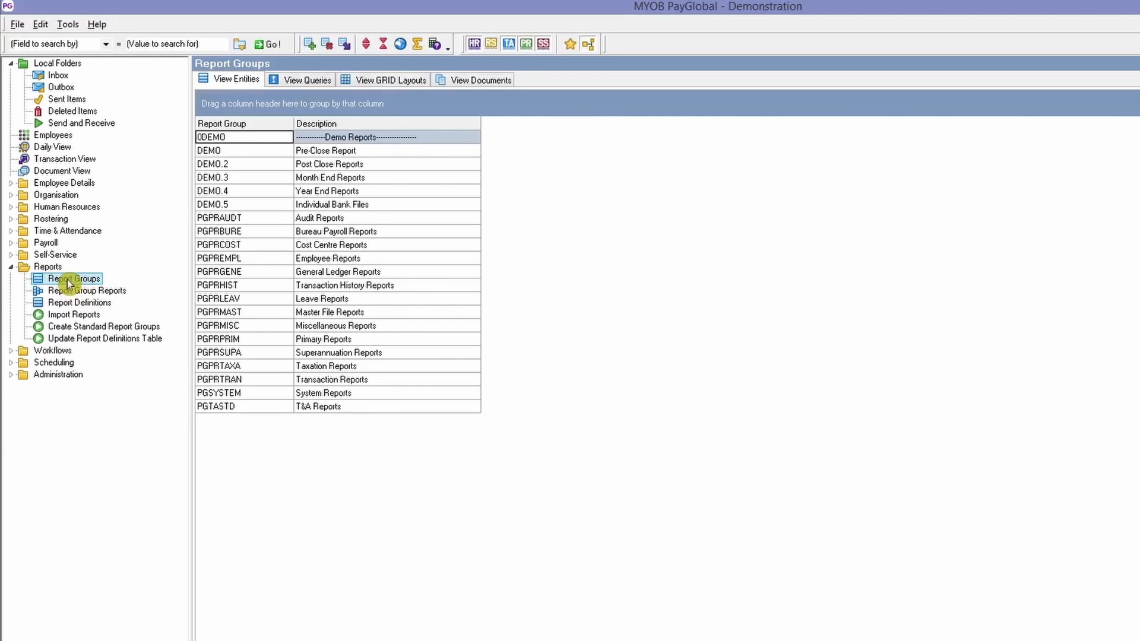
Step: View the reports in the Post Close Reports group (DEMO.2), highlight FRCS Payday Filing Report January 2021, and close the group
click(358, 151)
click(376, 177)
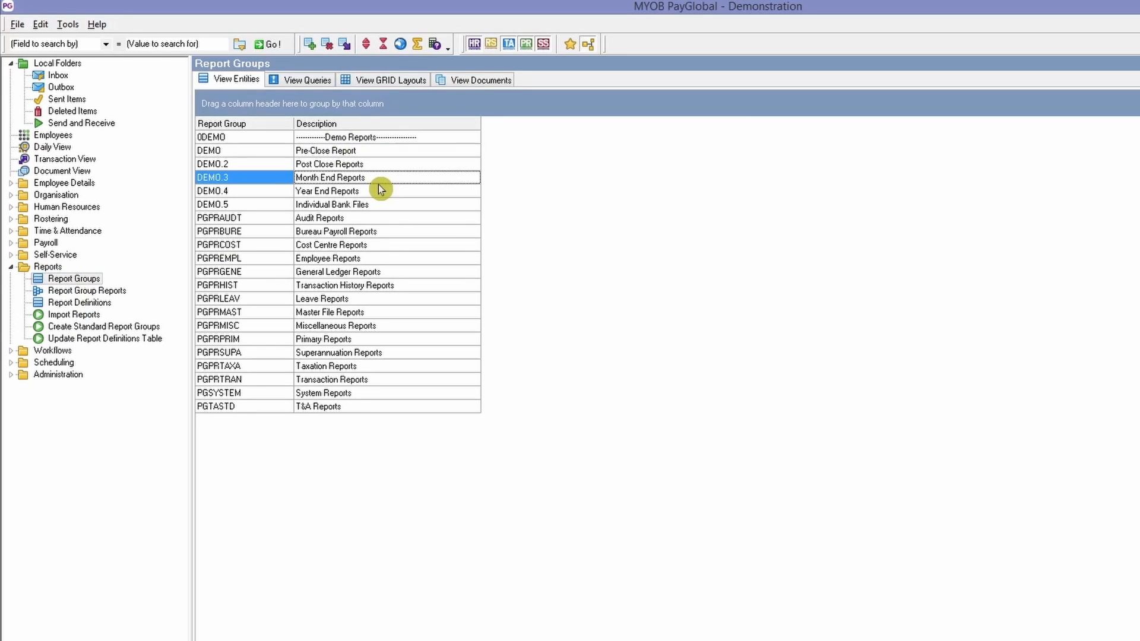
double_click(401, 164)
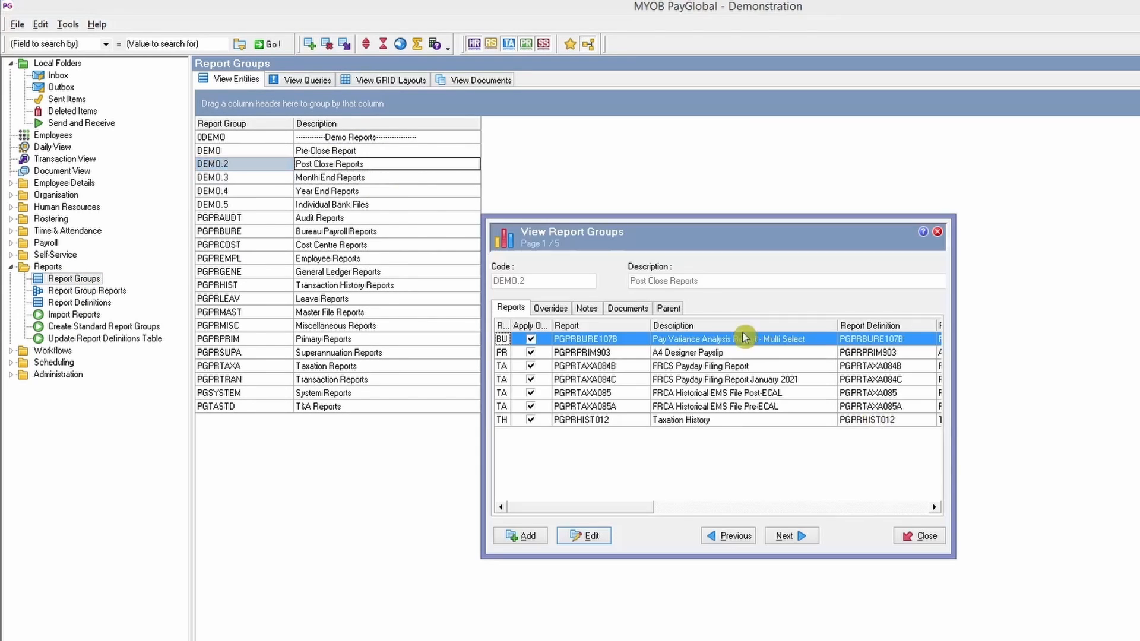
click(772, 381)
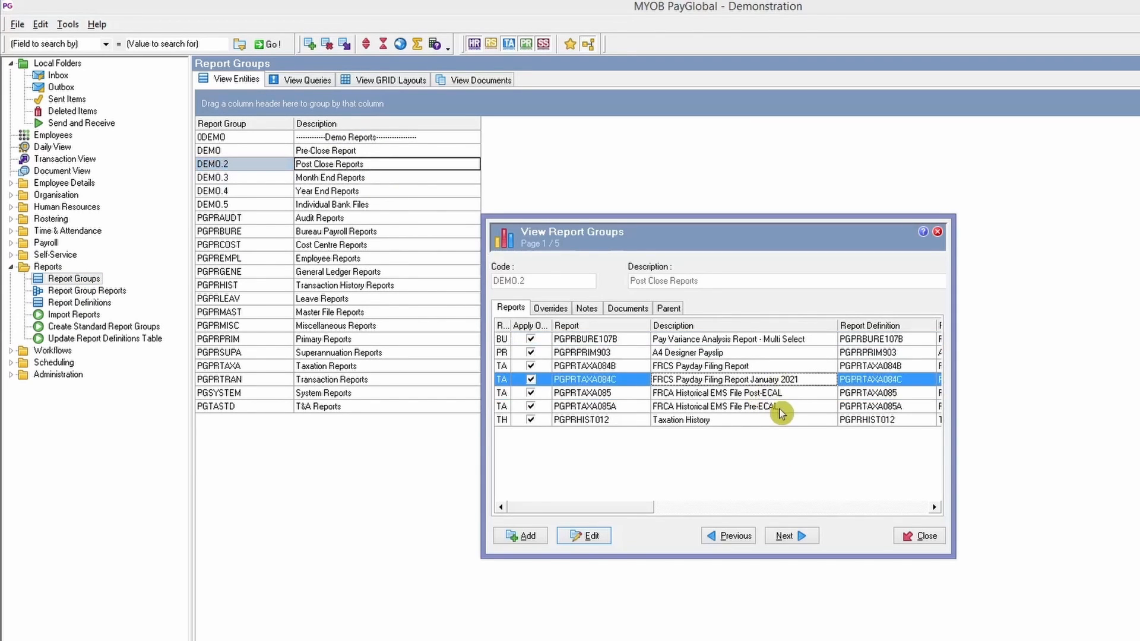
click(927, 537)
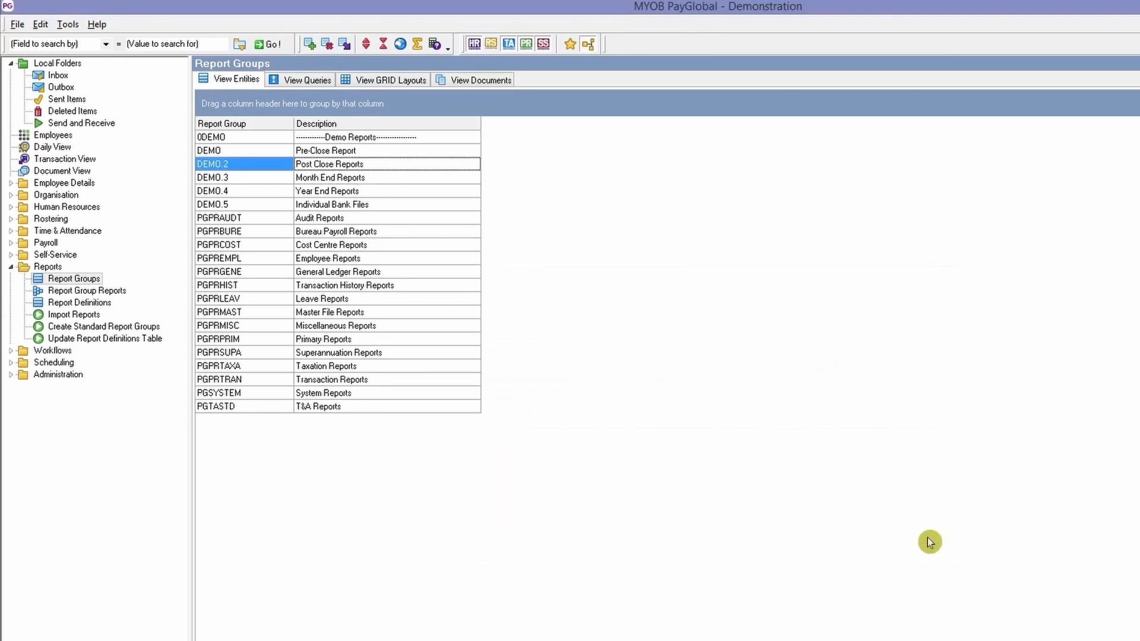
Step: Open the Taxation Reports group (PGPRTAXA) to view its reports
click(279, 367)
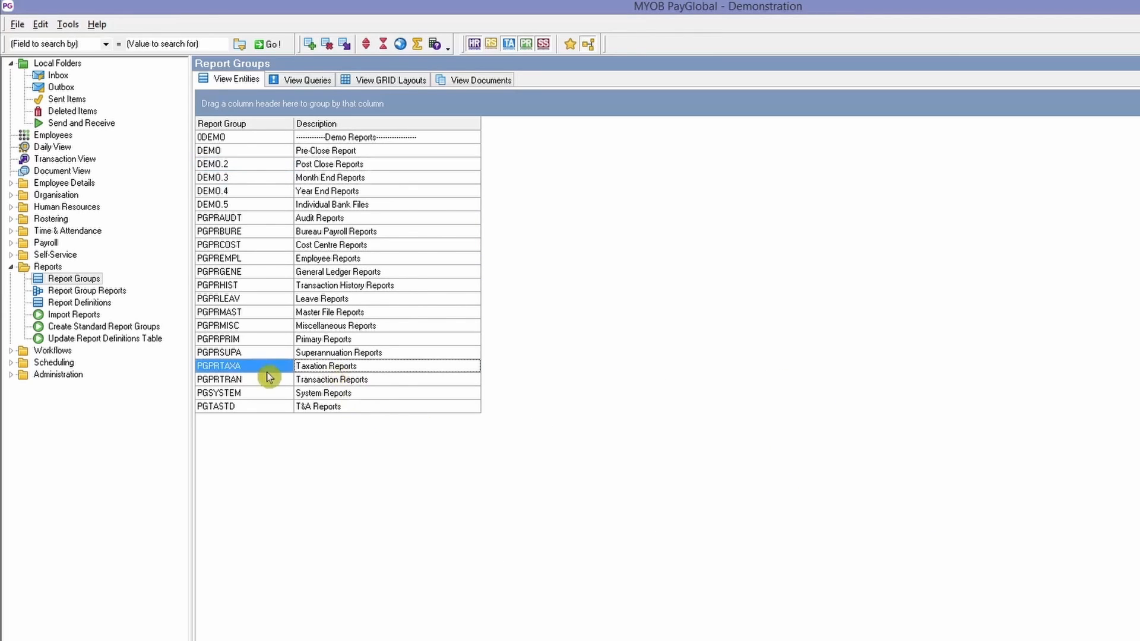
double_click(372, 368)
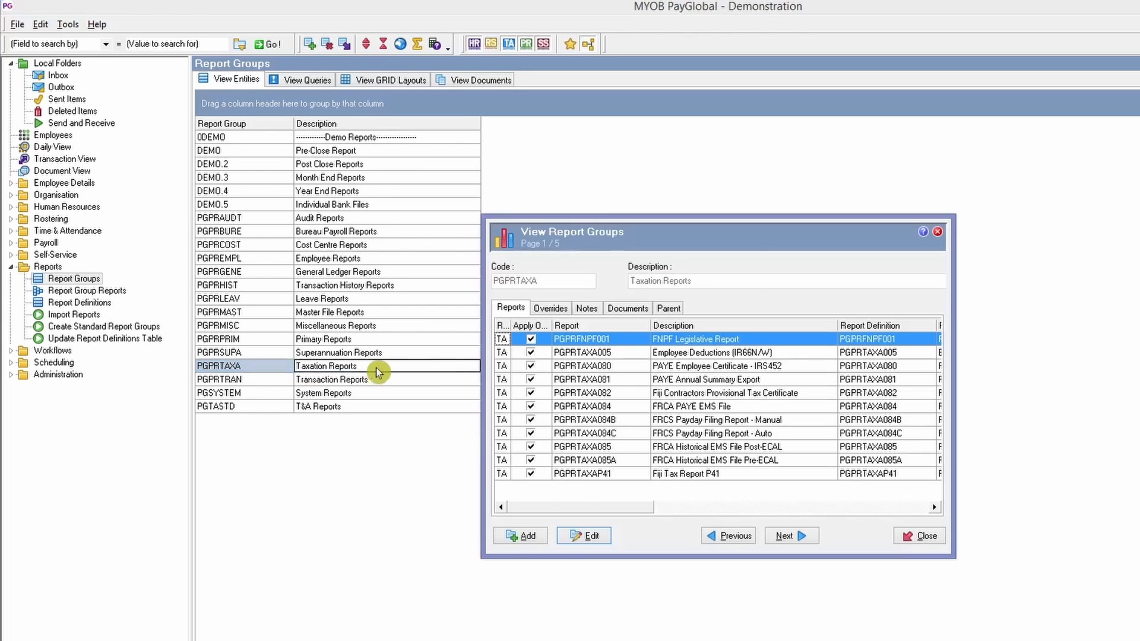
drag(700, 243, 637, 240)
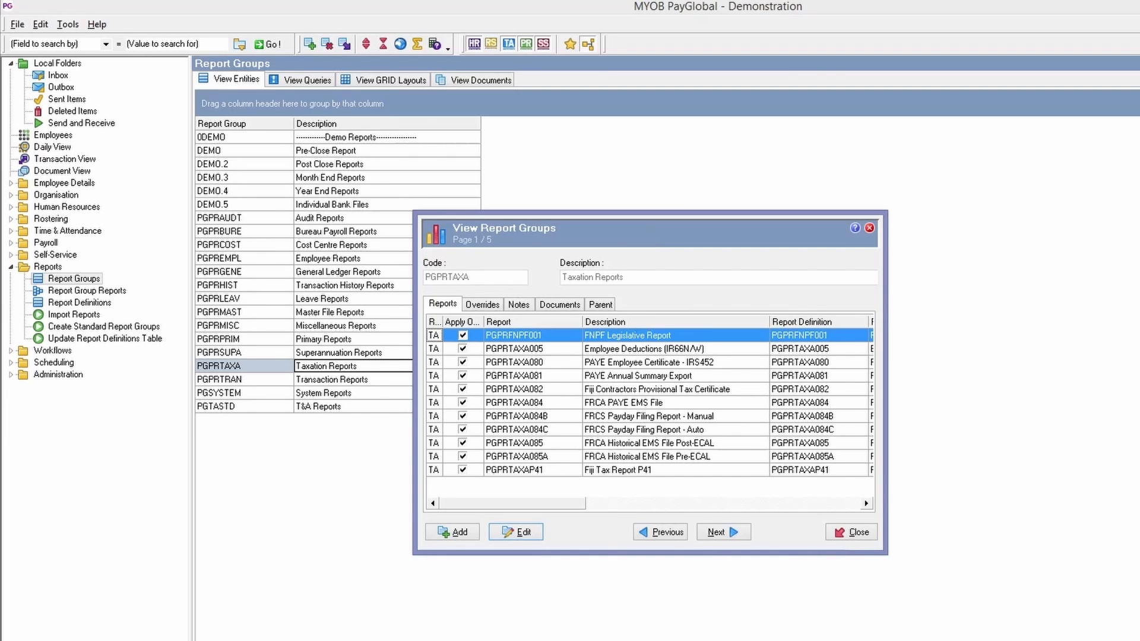
Step: Open the report settings of FRCA Historical EMS File Post-ECAL (PGPRTAXA085) and move the setup window clear of the report list
click(719, 444)
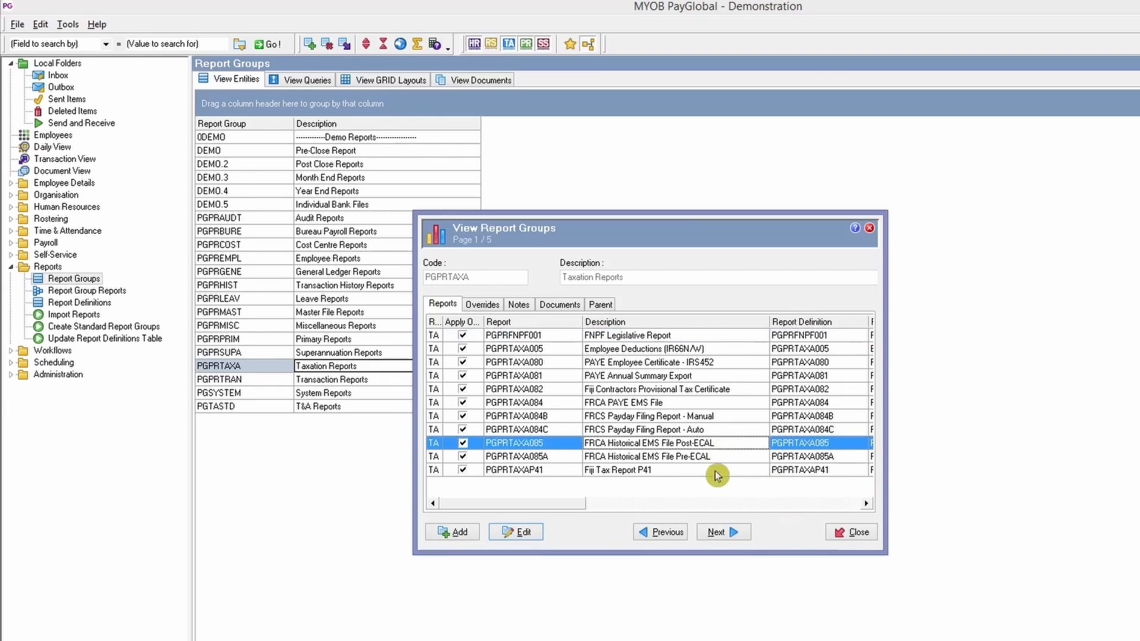
right_click(701, 450)
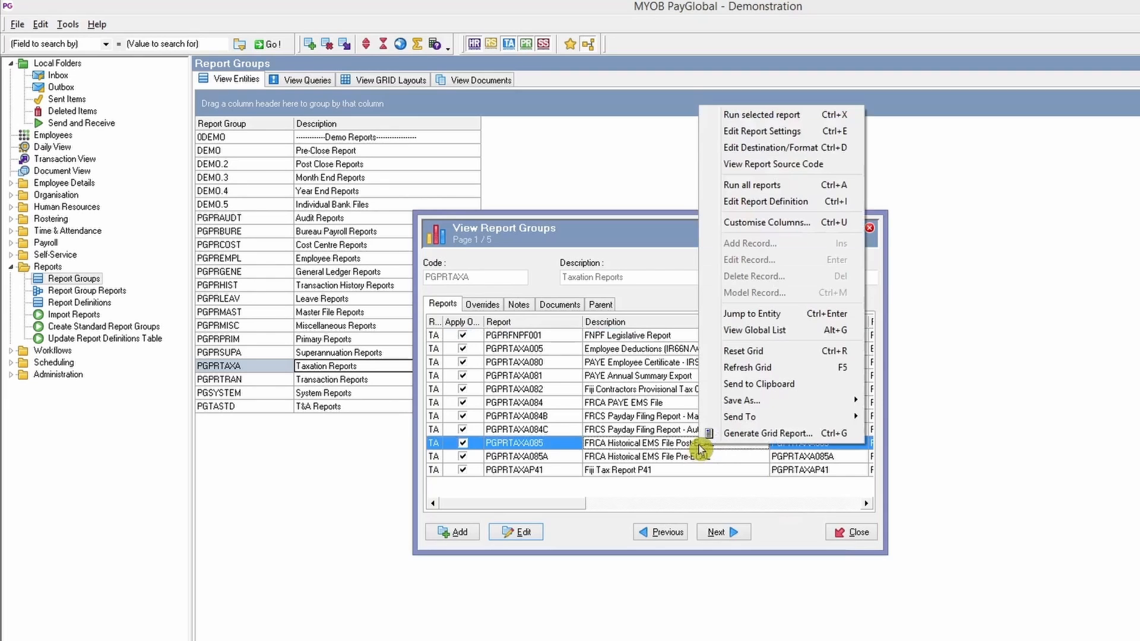
click(792, 131)
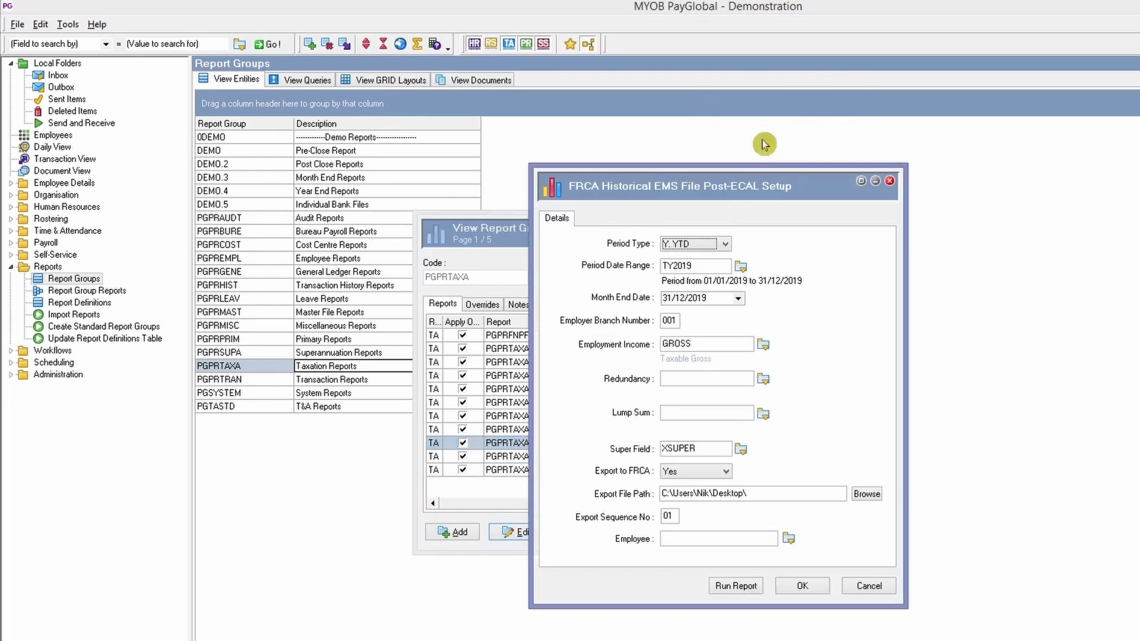
drag(715, 163, 897, 201)
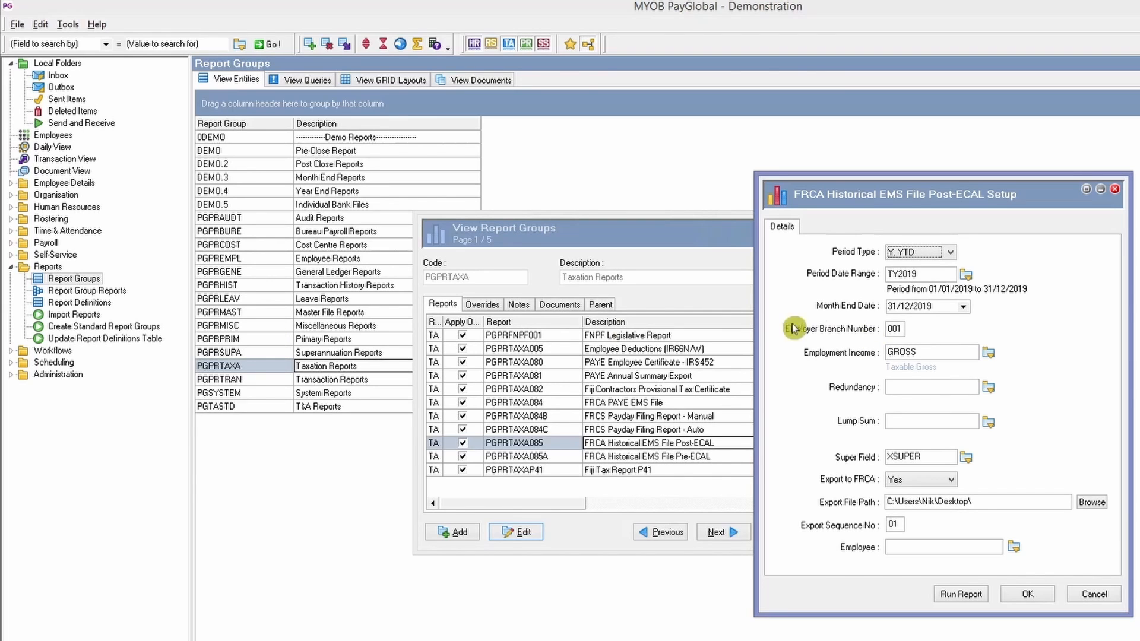
Step: Try the Tax PTD and Pay Sequences period types, and return the Period Type to Y. YTD
click(944, 253)
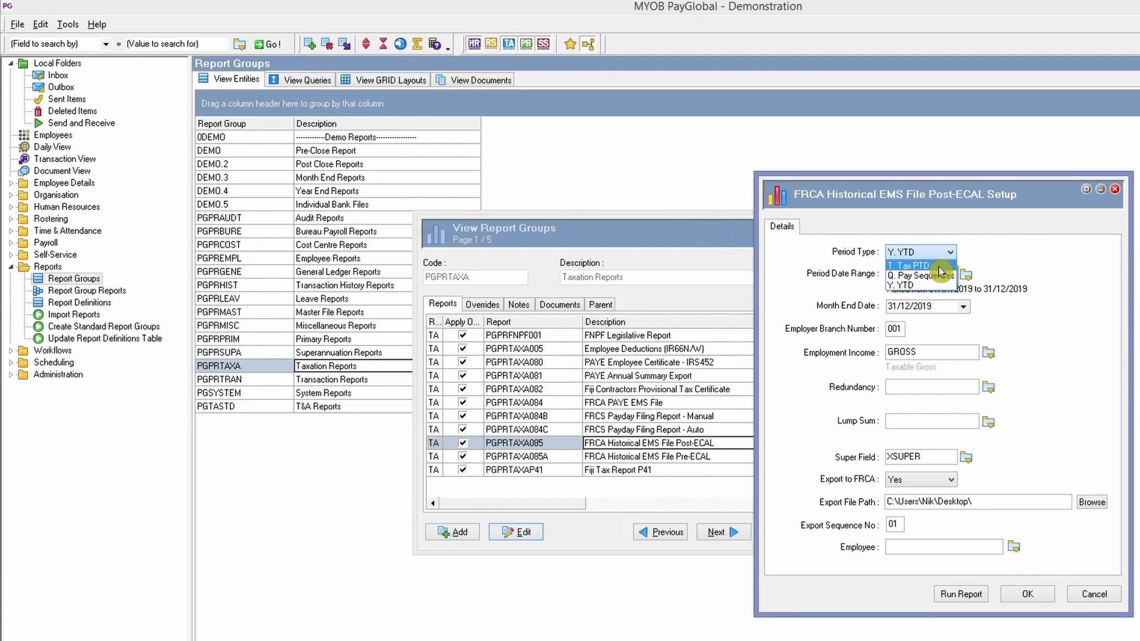
click(941, 267)
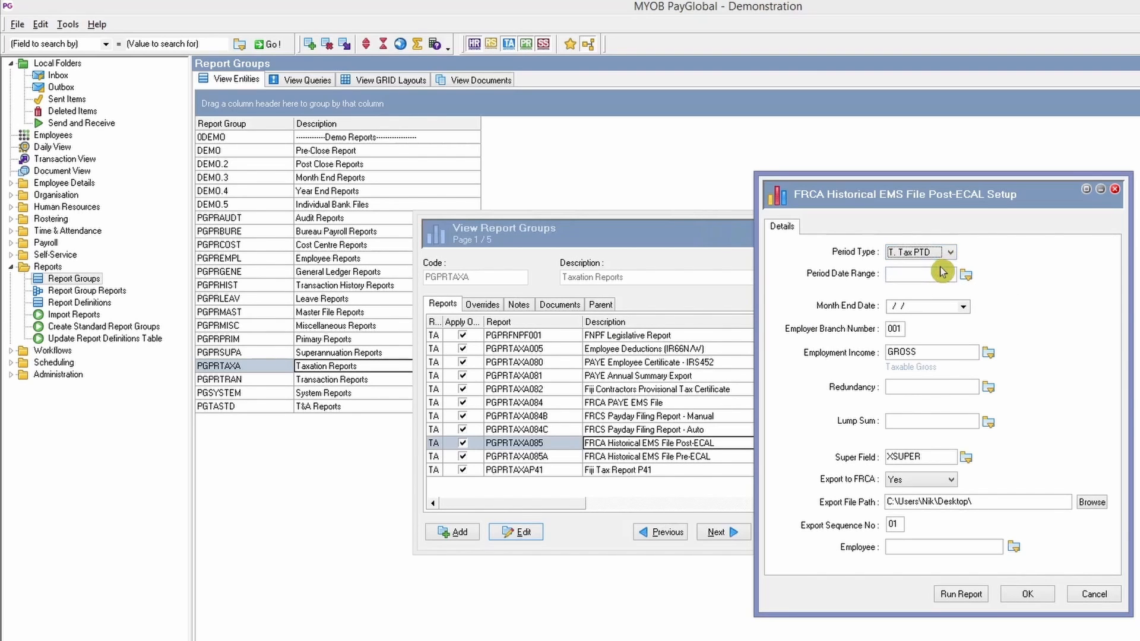
click(950, 252)
click(953, 275)
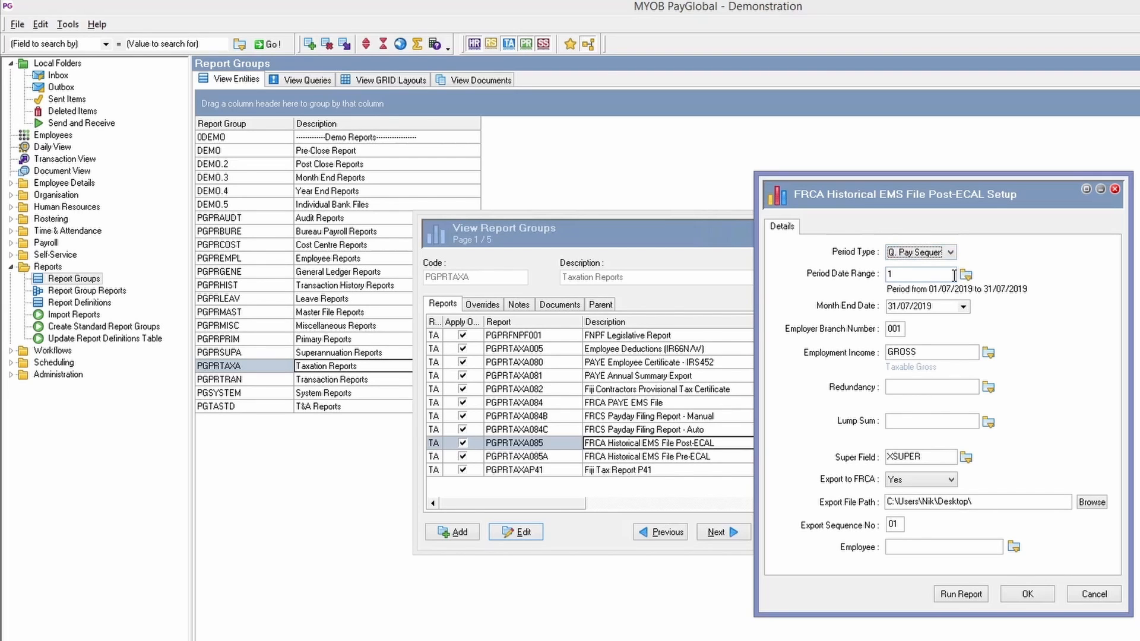
click(949, 252)
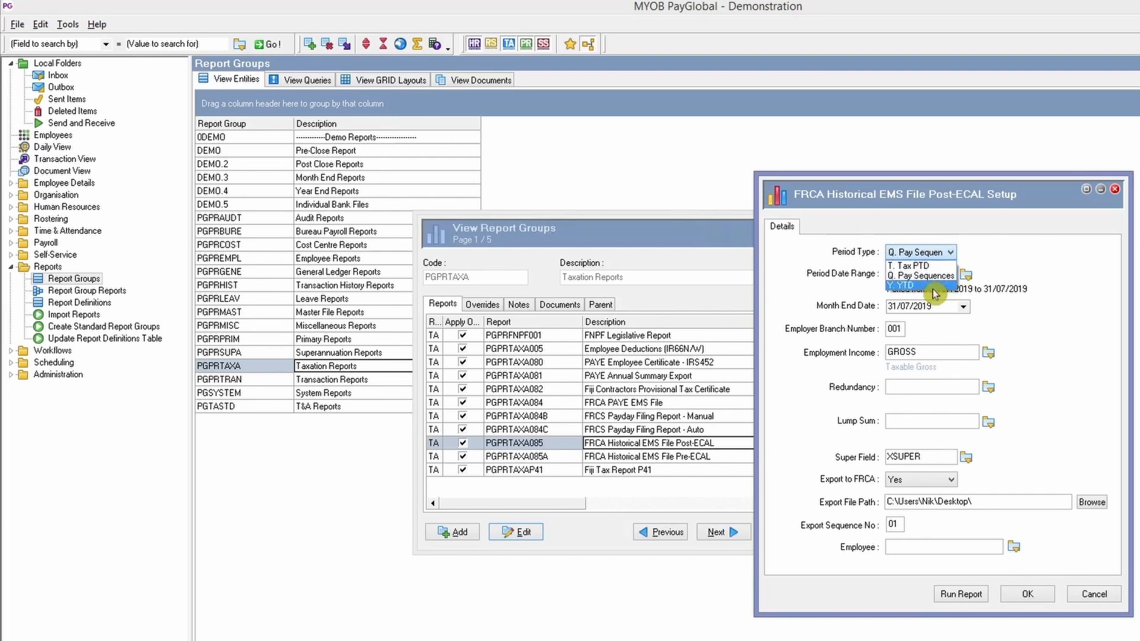
click(935, 289)
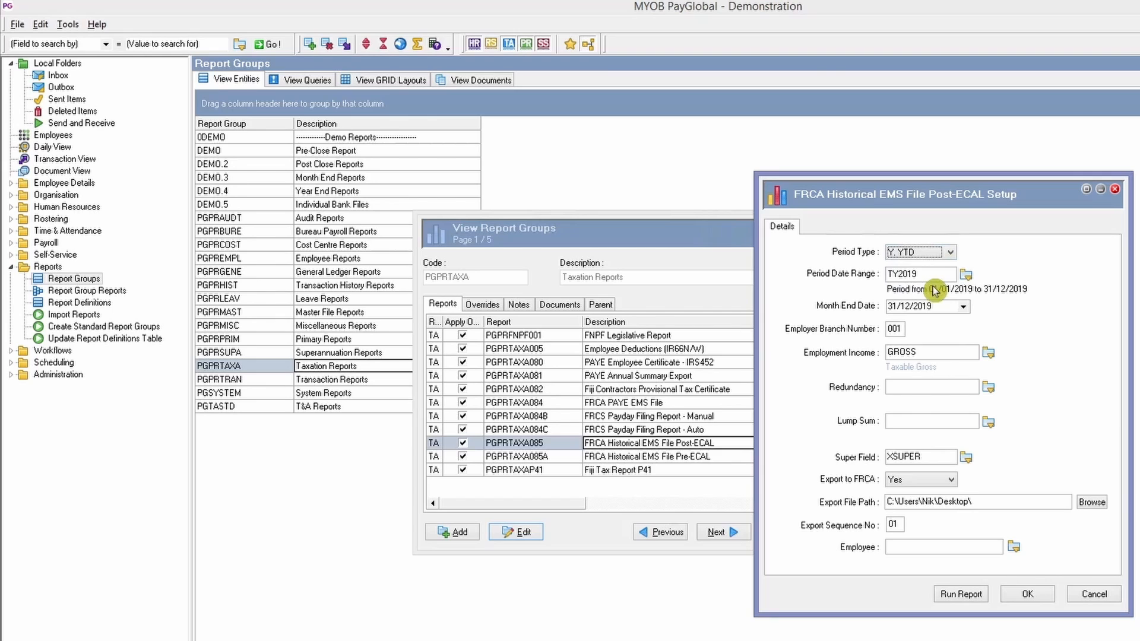
Step: Select tax year 2019 (TY2019) as the Period Date Range and check it against the Month End Date
click(937, 275)
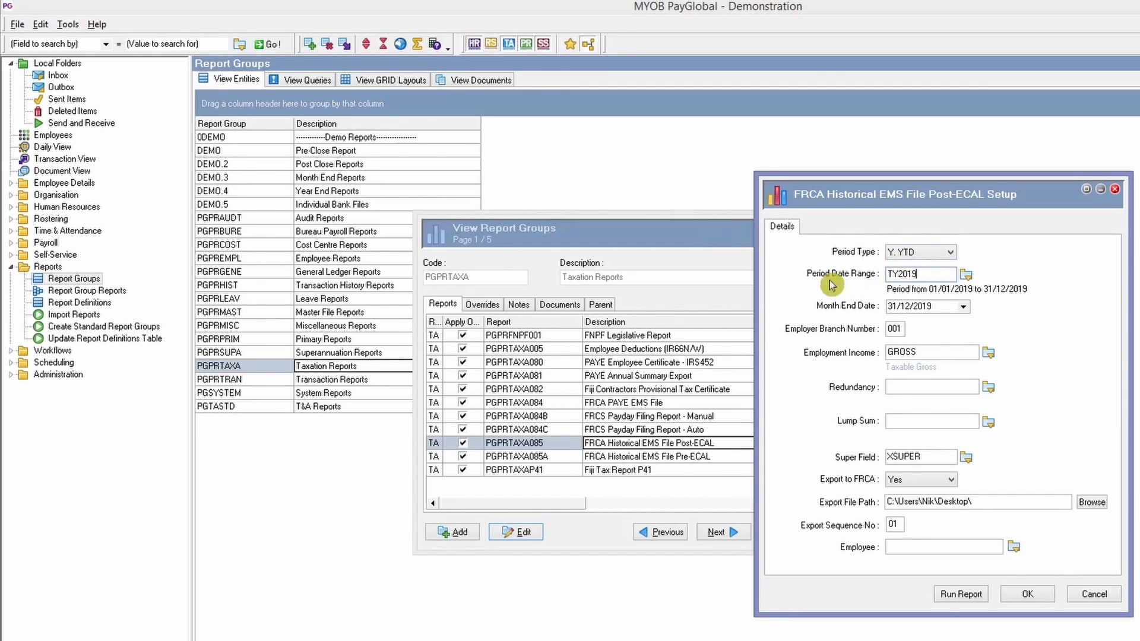
click(966, 275)
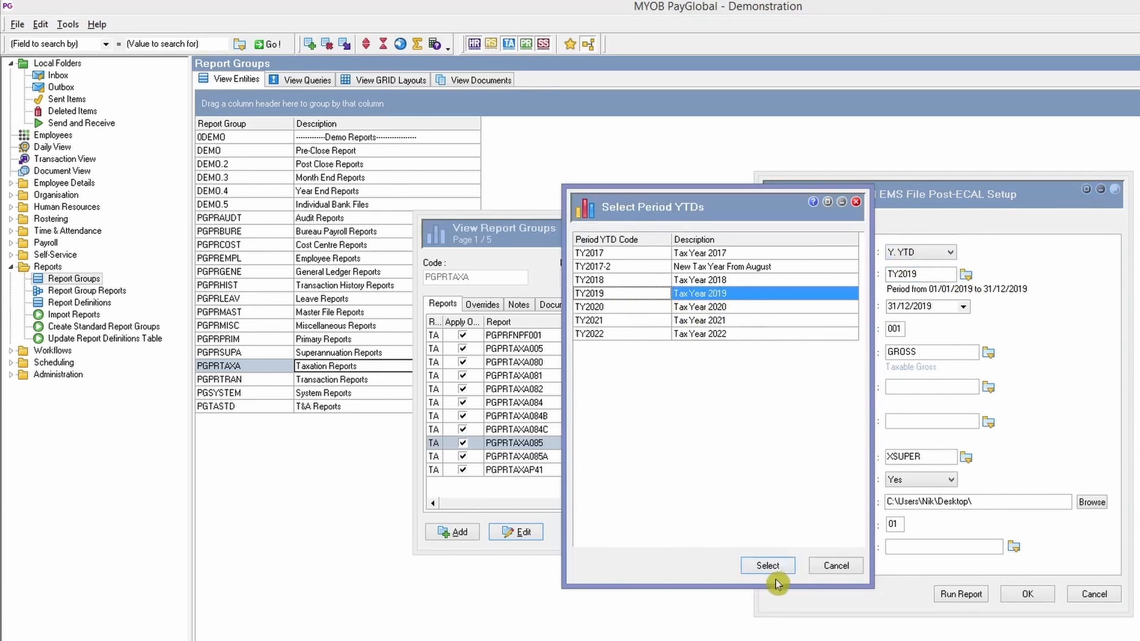
click(767, 567)
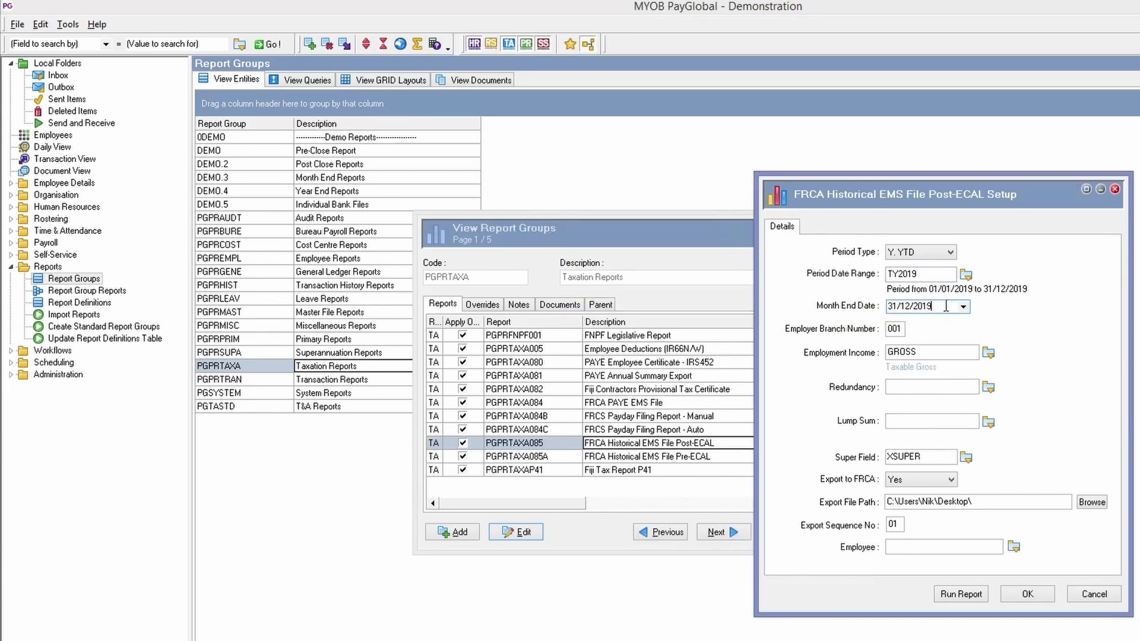
drag(933, 306, 864, 306)
drag(934, 274, 889, 273)
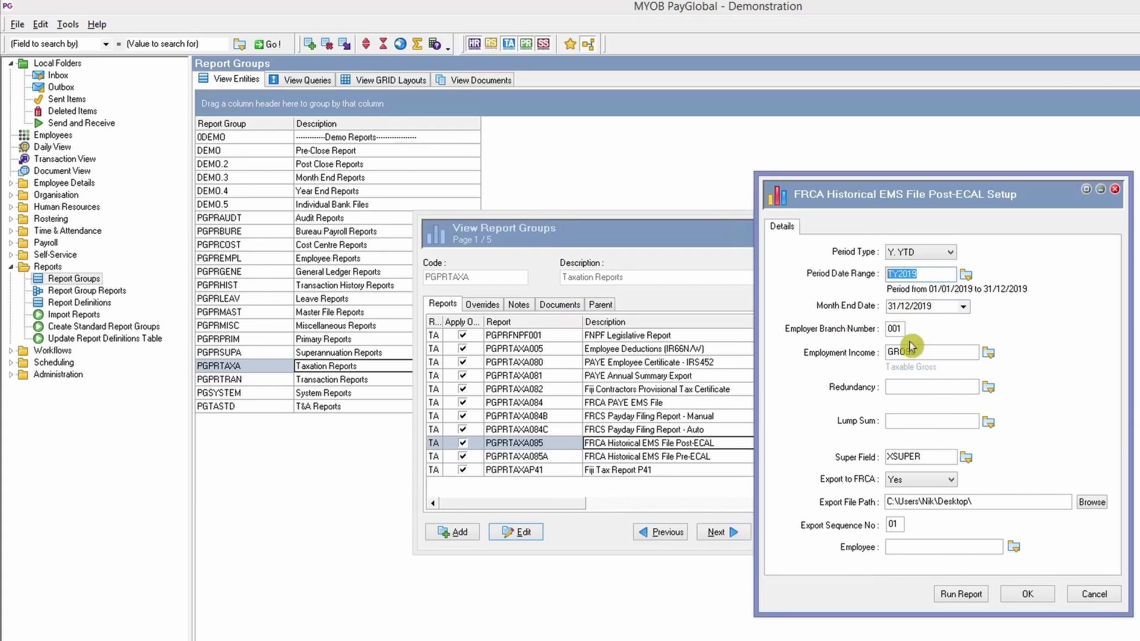
Step: Check the Employer Branch Number and select the GROSS (Taxable Gross) allowance group for Employment Income
drag(888, 330, 914, 336)
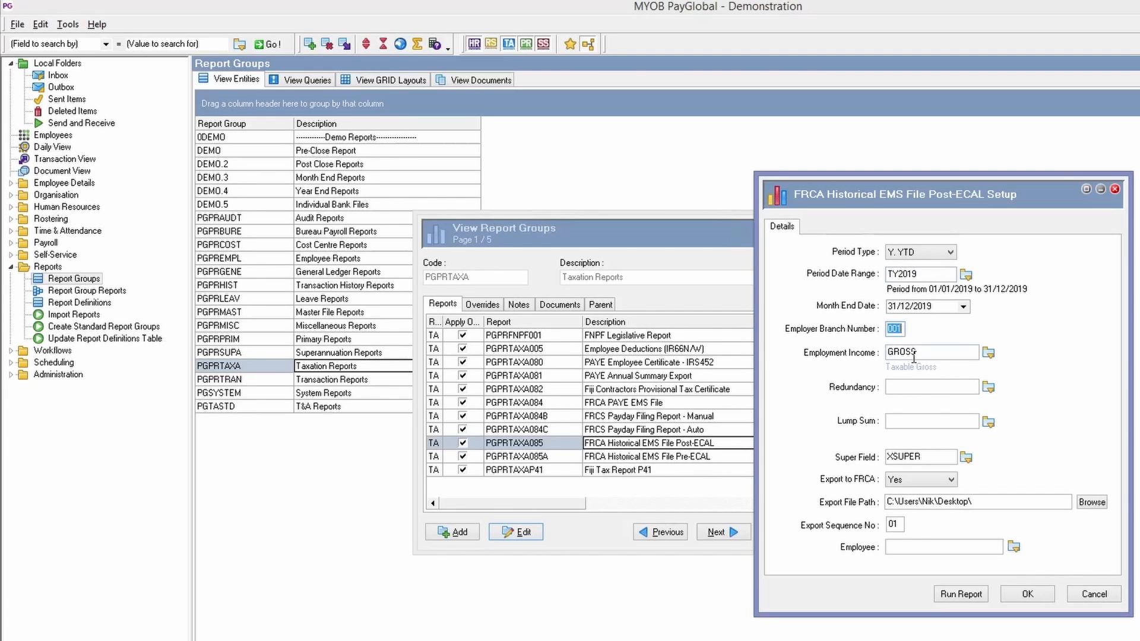
click(924, 356)
click(988, 353)
drag(684, 214, 615, 216)
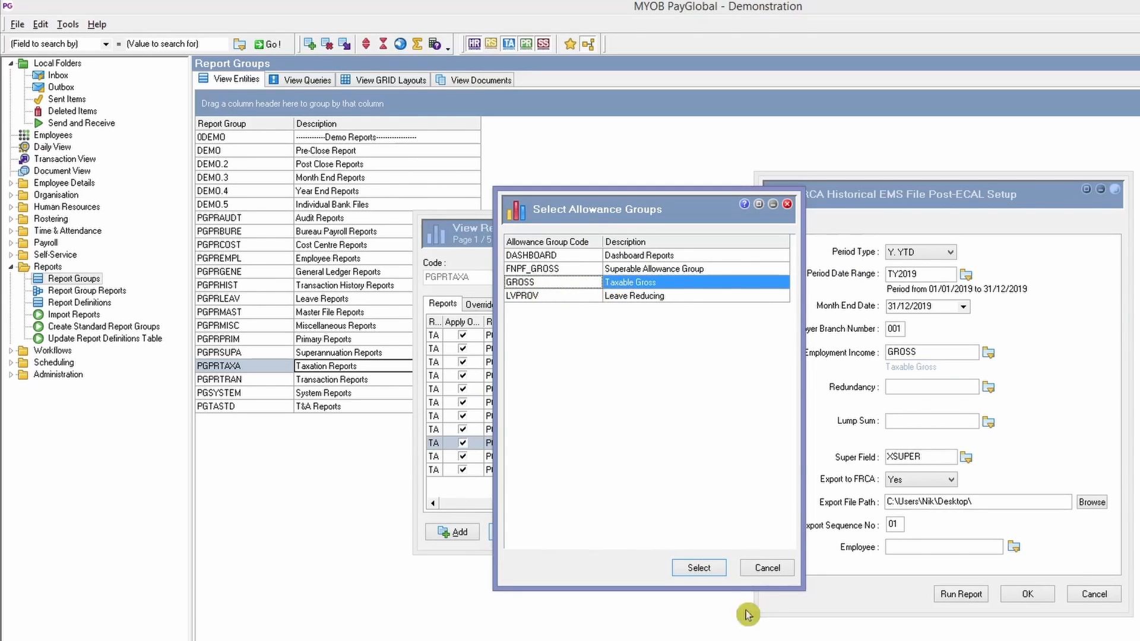
click(688, 569)
Step: Examine the Redundancy and Lump Sum fields of the report setup
click(944, 391)
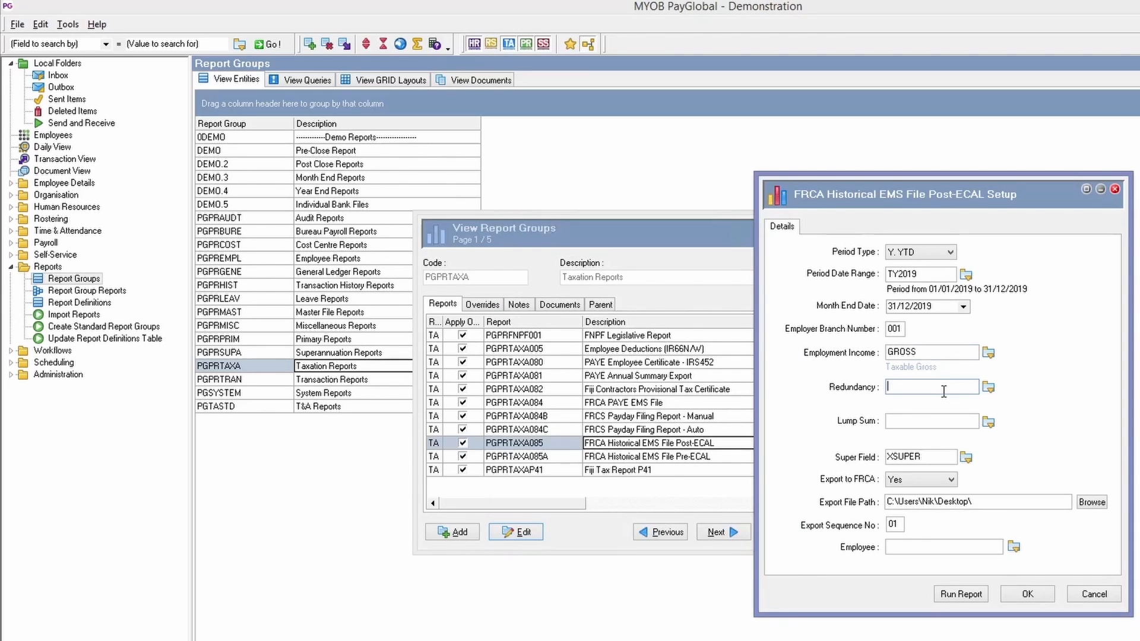
click(948, 422)
click(936, 384)
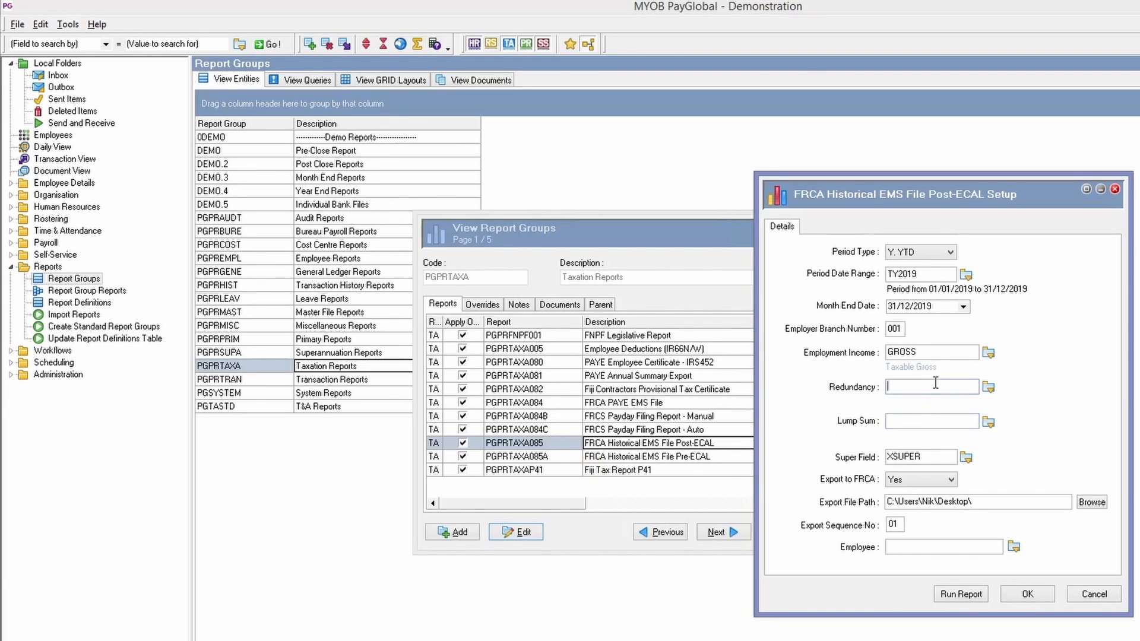
click(929, 420)
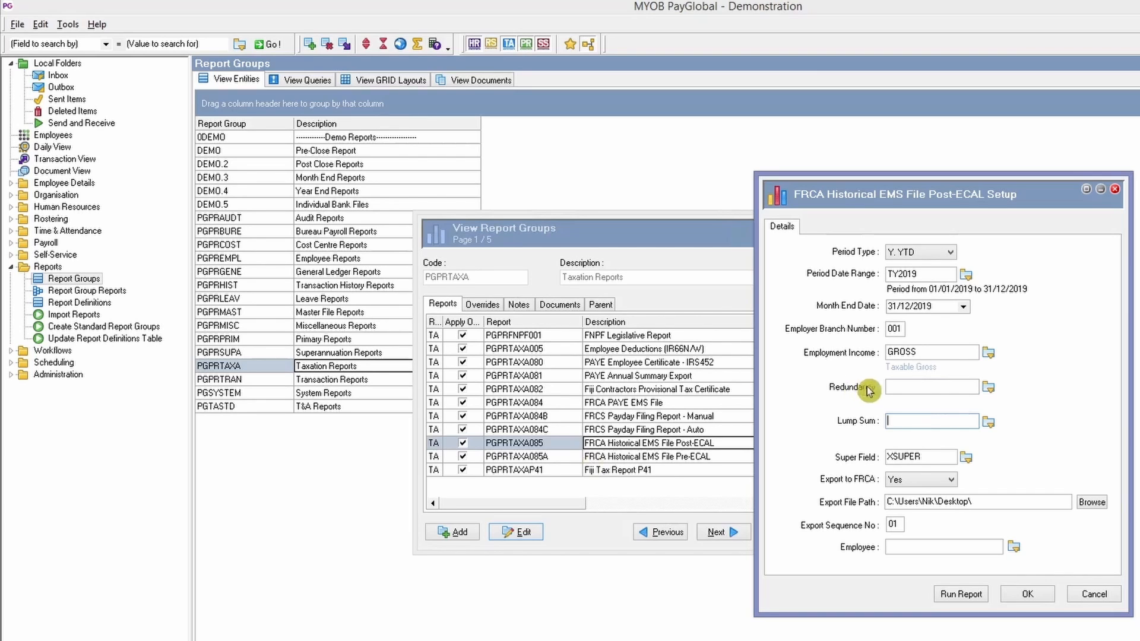
Step: Select the user-defined field XSUPER (FNPF Number) as the Super Field
click(933, 457)
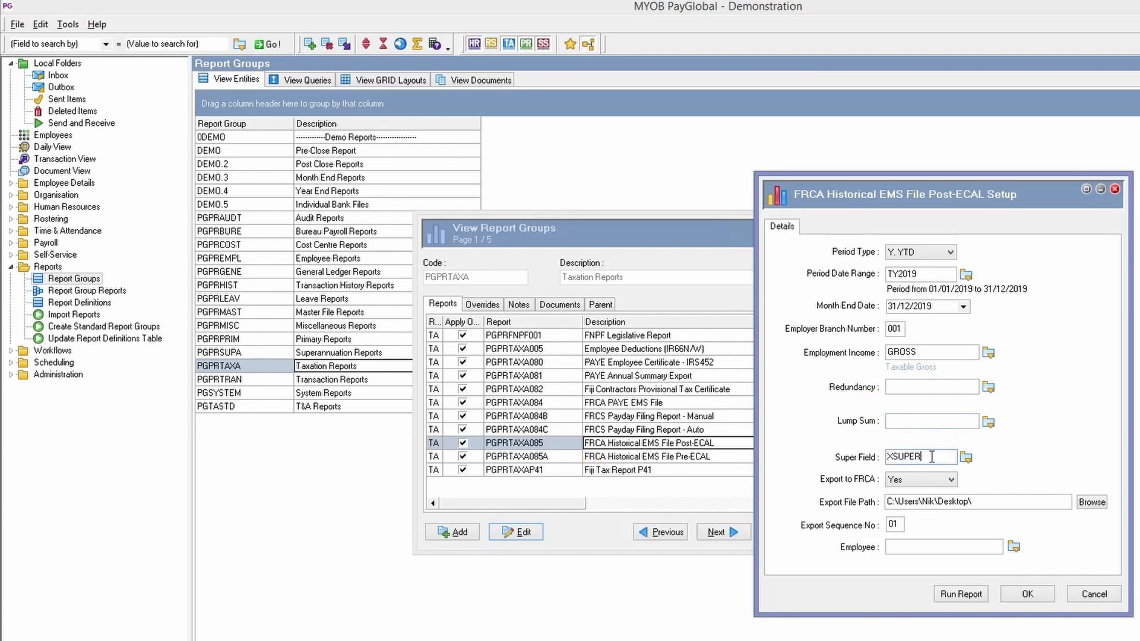
click(967, 458)
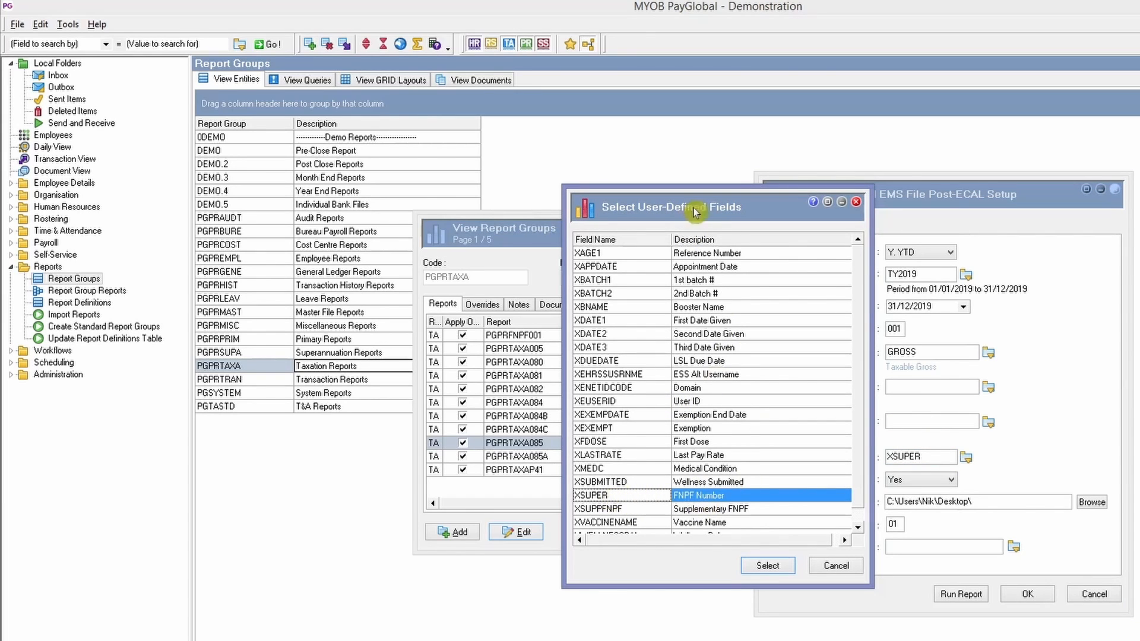
drag(695, 212, 628, 218)
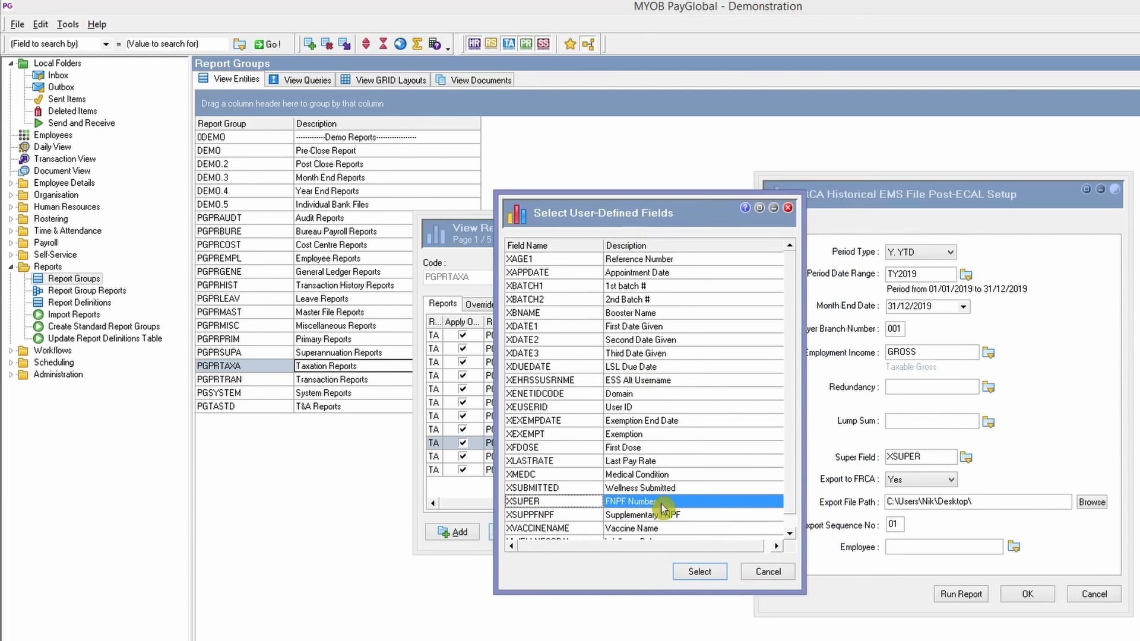
click(689, 576)
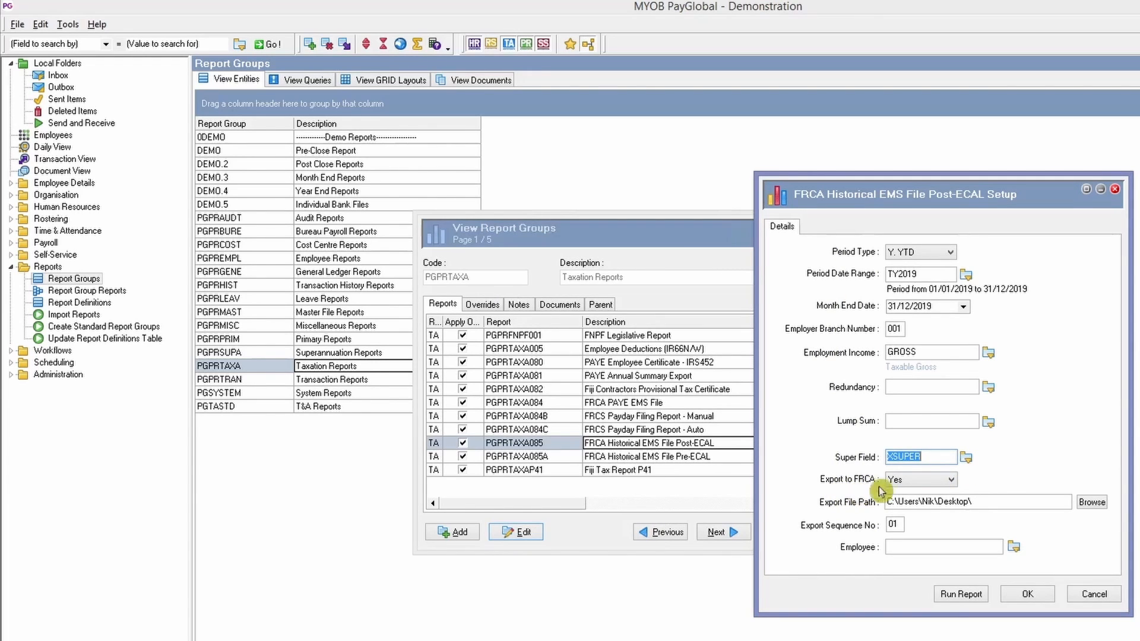
Step: Choose Yes for Export to FRCA and check the Export File Path
click(950, 480)
click(913, 505)
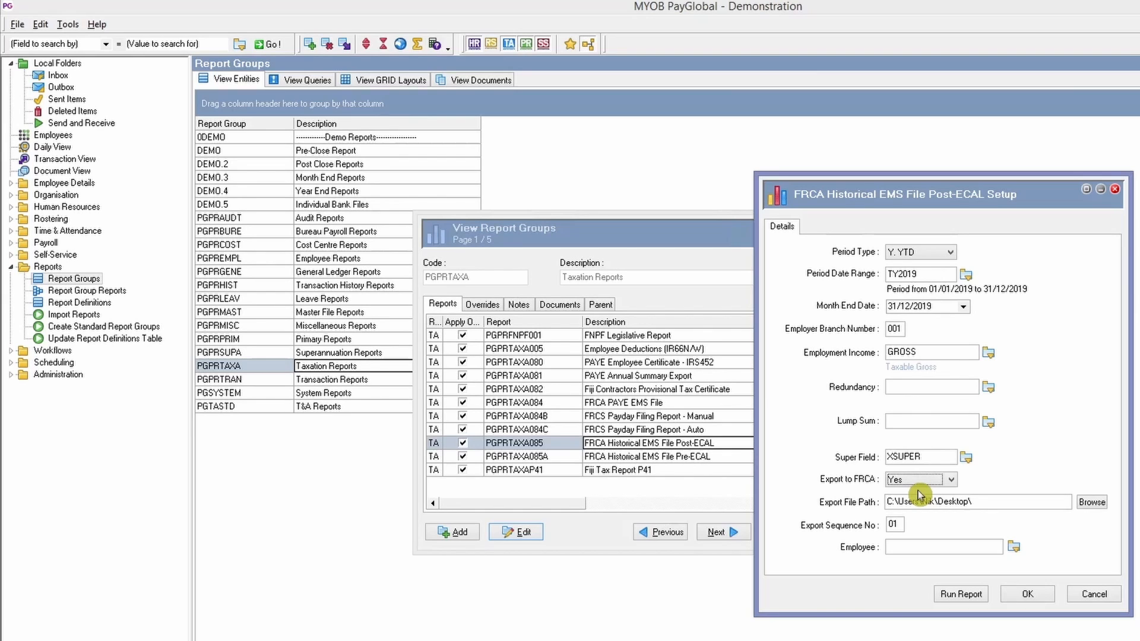
drag(981, 504, 794, 512)
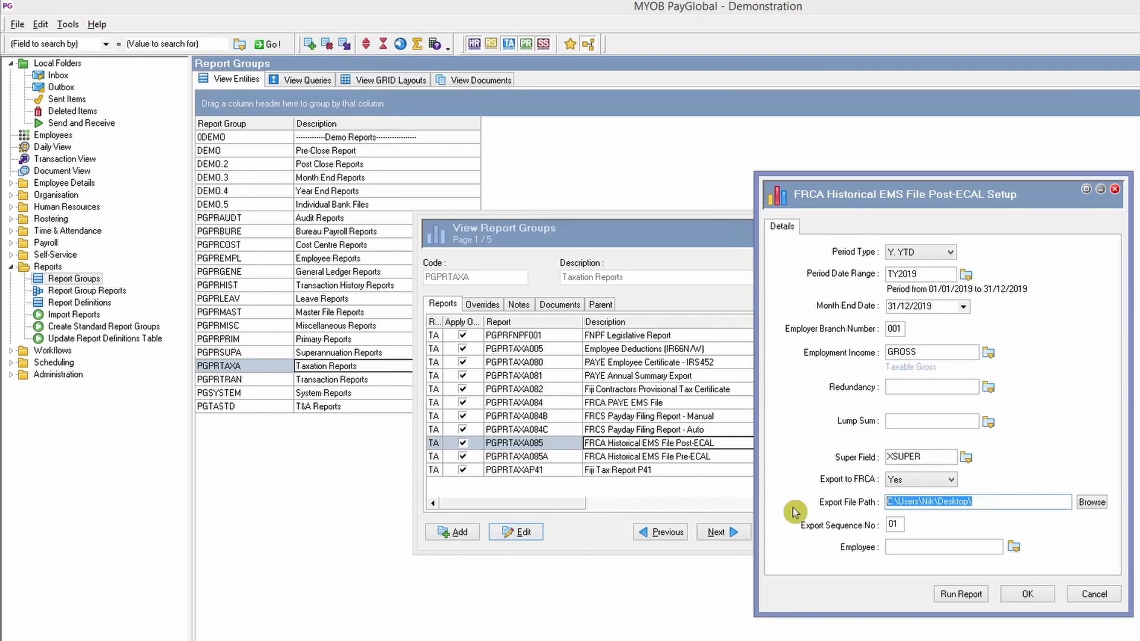
click(941, 479)
click(940, 487)
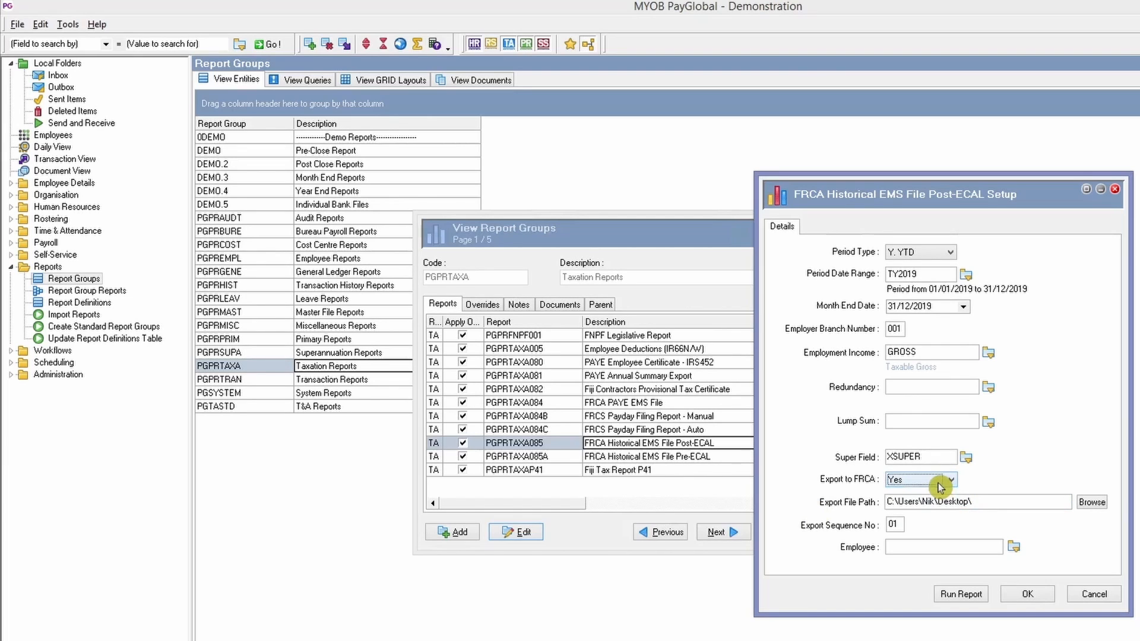
Step: Review the Yes option for Export to FRCA and the folder given as the Export File Path
click(940, 481)
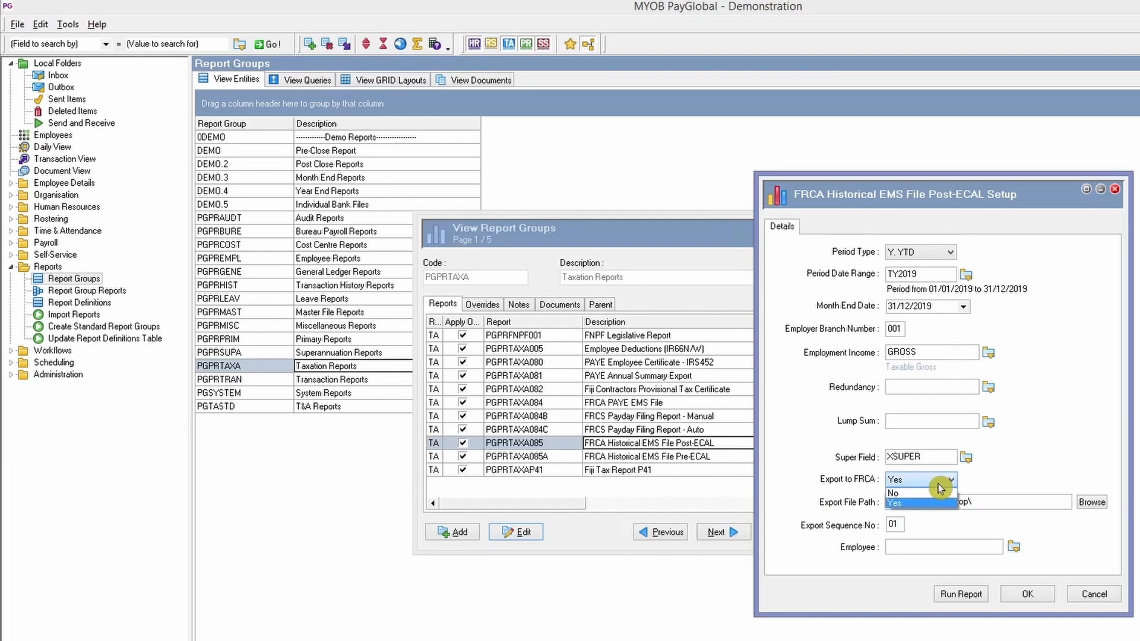
click(939, 485)
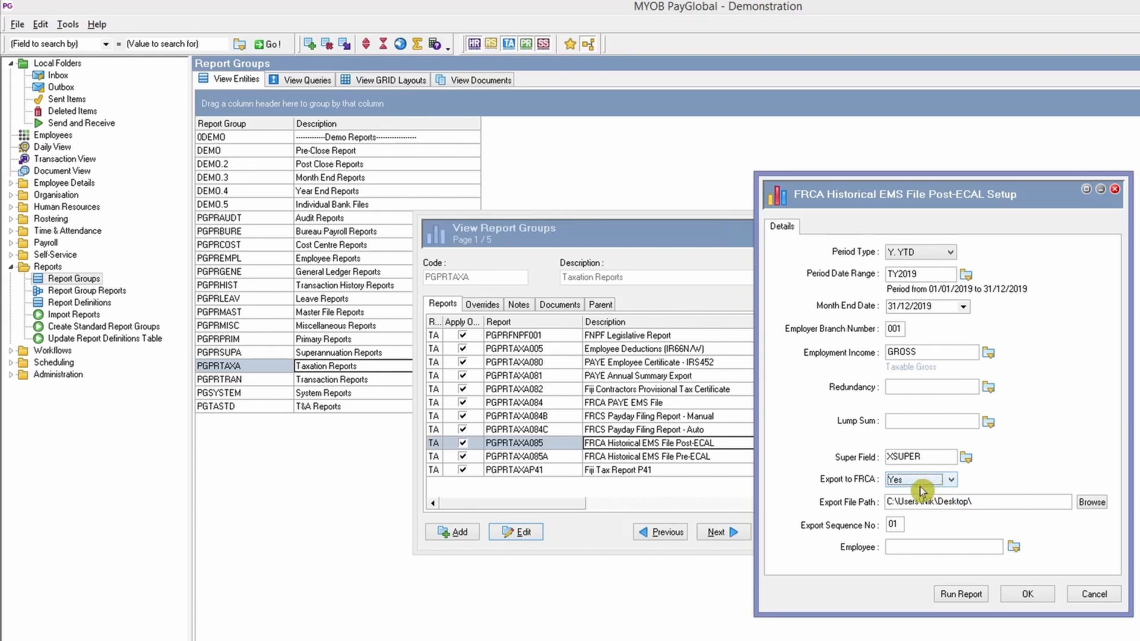
key(Tab)
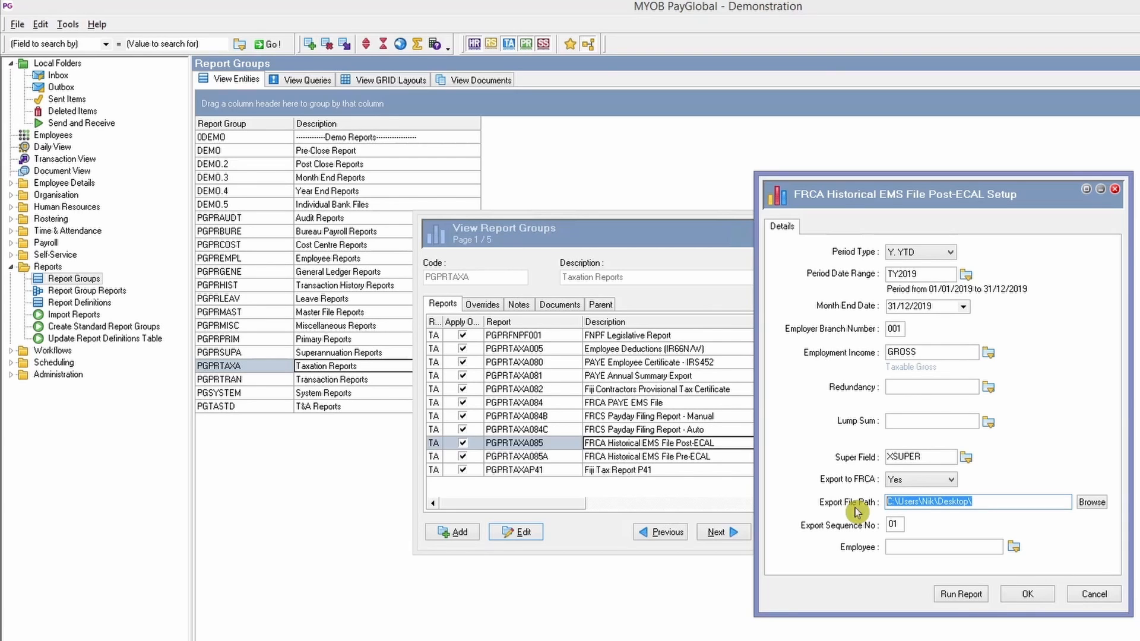
click(977, 504)
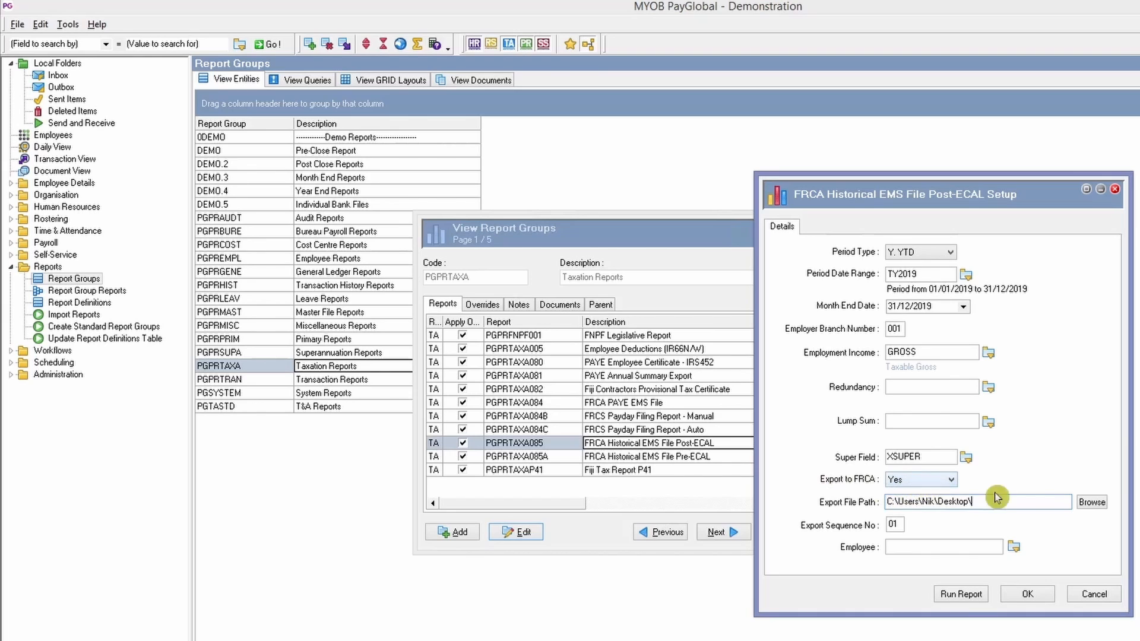
drag(975, 503, 855, 511)
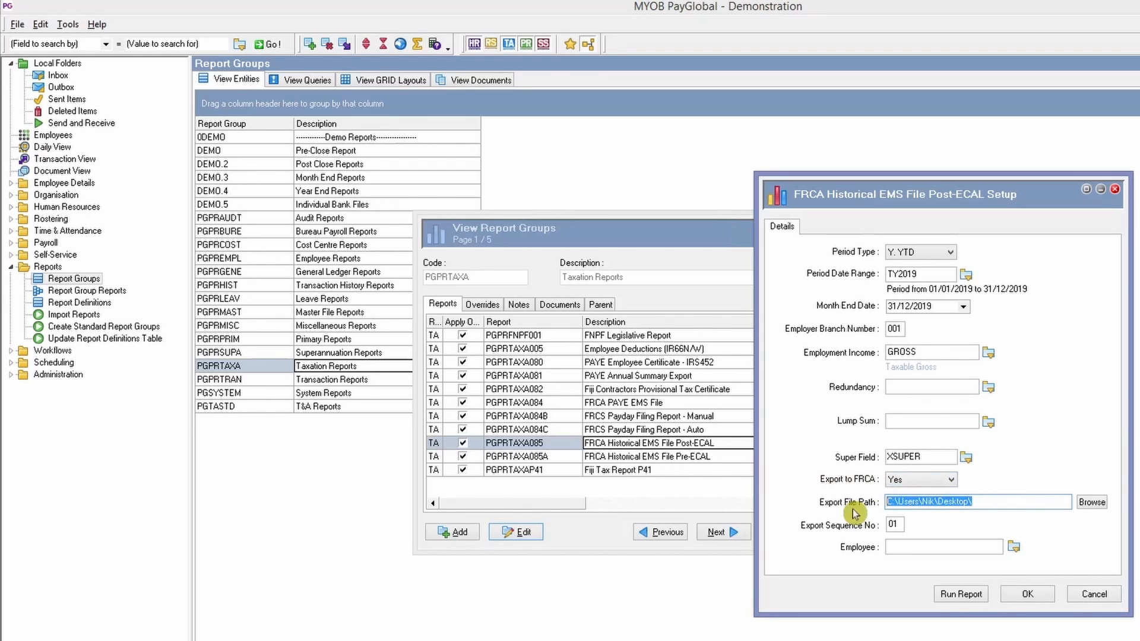
click(982, 503)
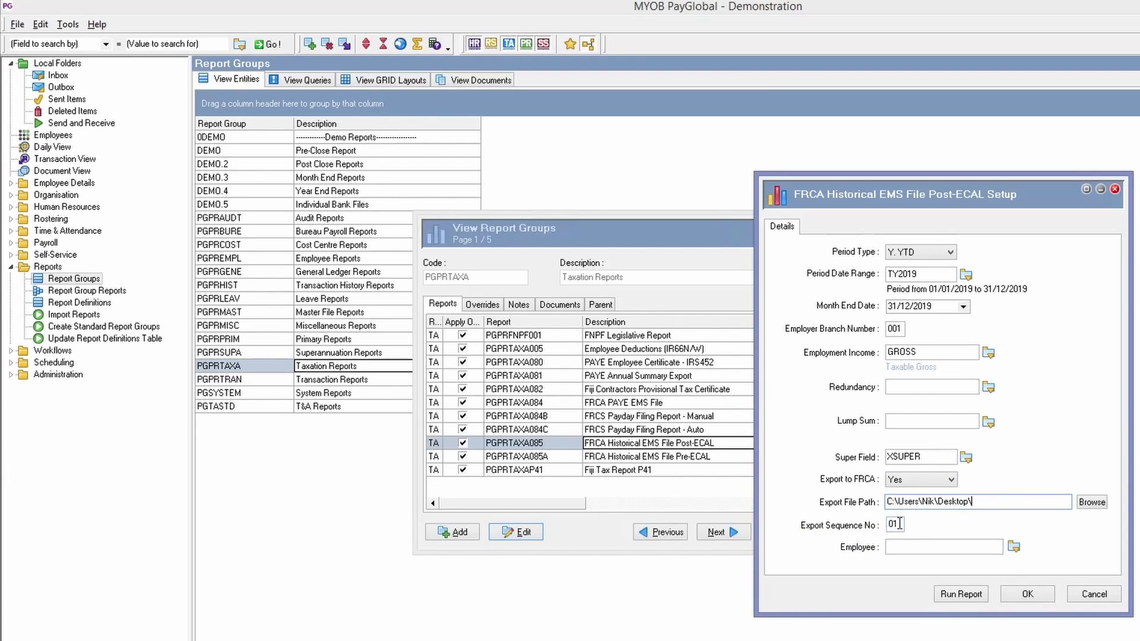
Step: Check the Export Sequence No against the Period Date Range in the Post-ECAL report setup
drag(902, 525, 879, 527)
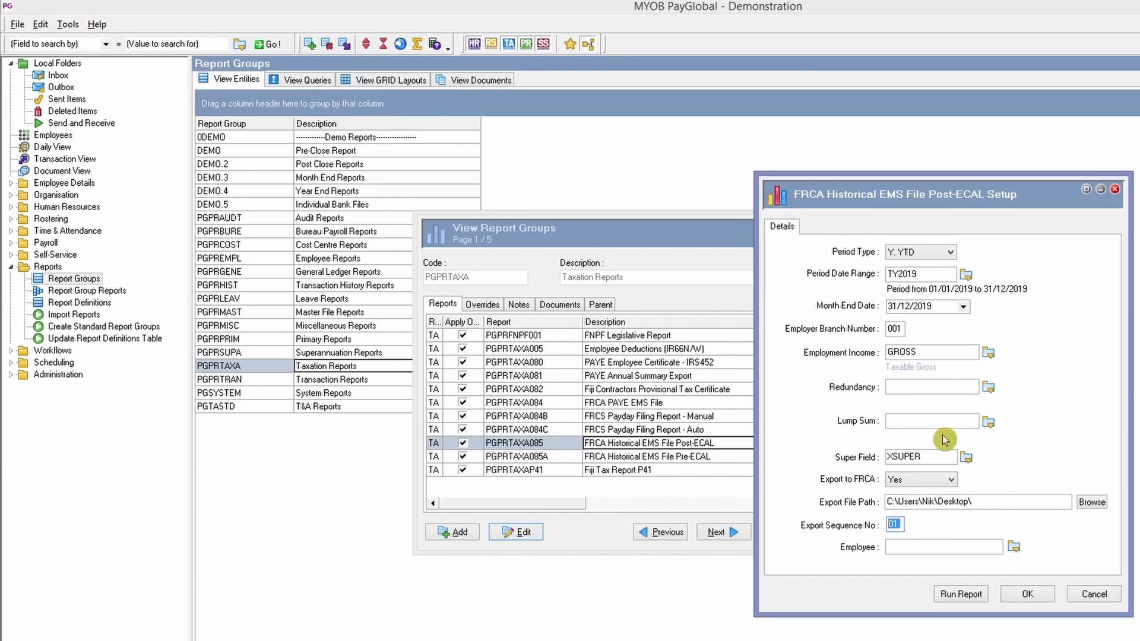
drag(925, 274, 846, 277)
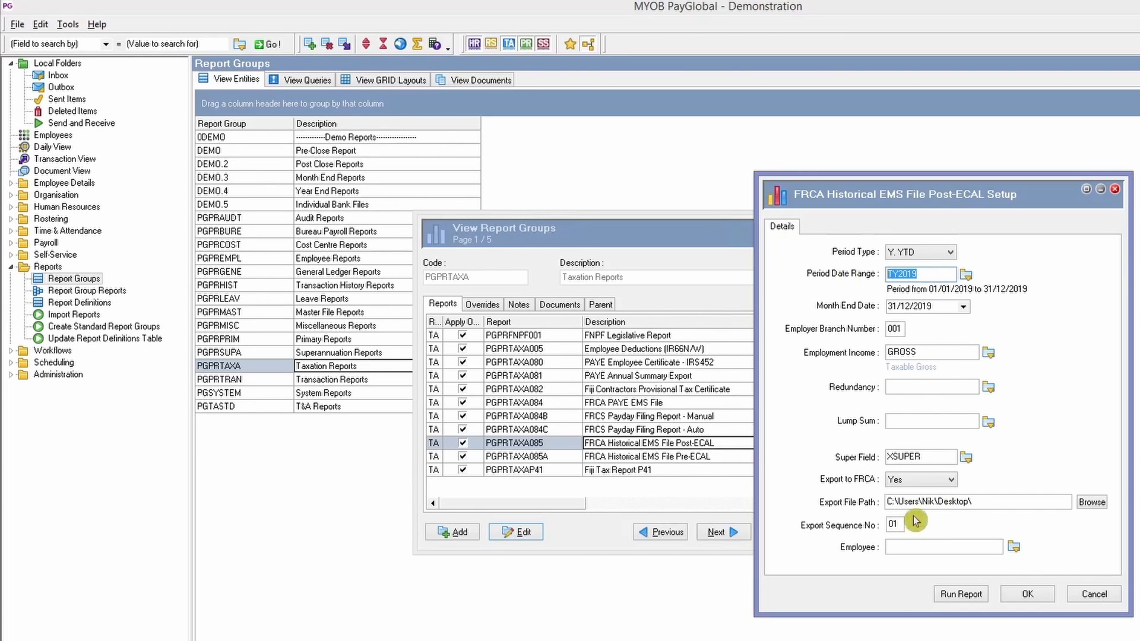
drag(902, 524, 876, 525)
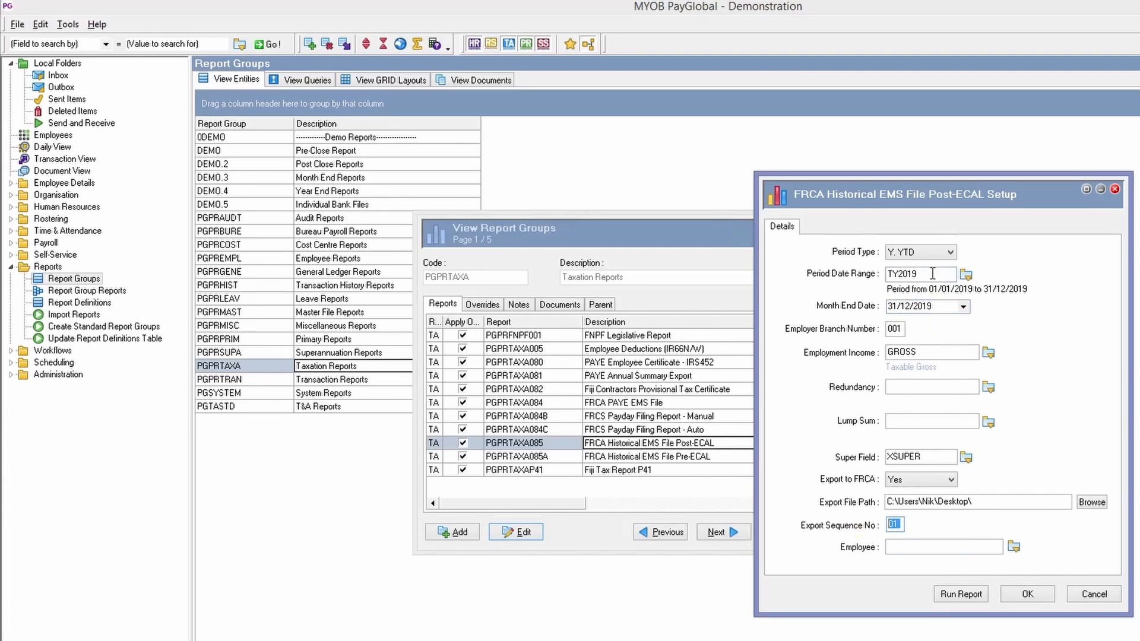
click(828, 277)
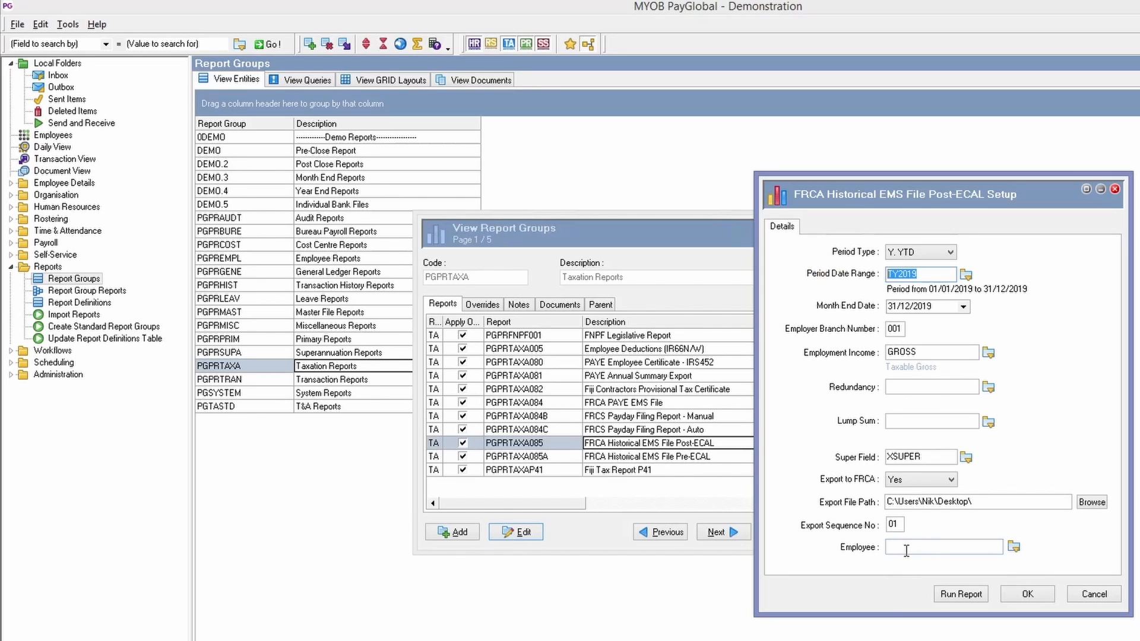
Step: Leave the Employee filter empty after checking its lookup, and run the Post-ECAL report to view its preview
click(952, 552)
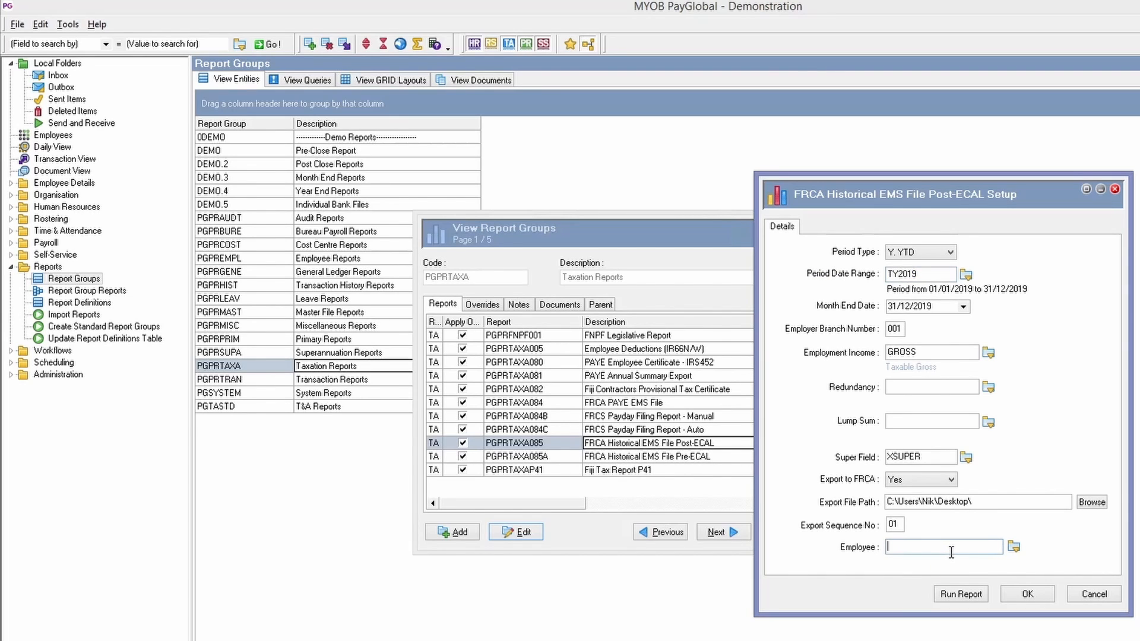
click(1016, 547)
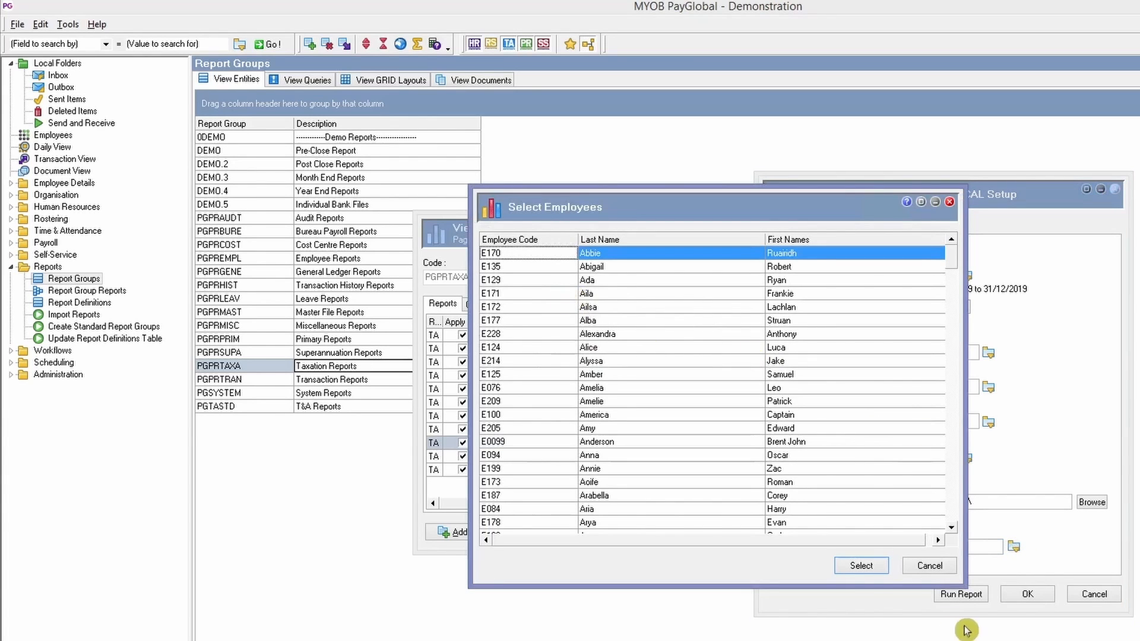
click(930, 566)
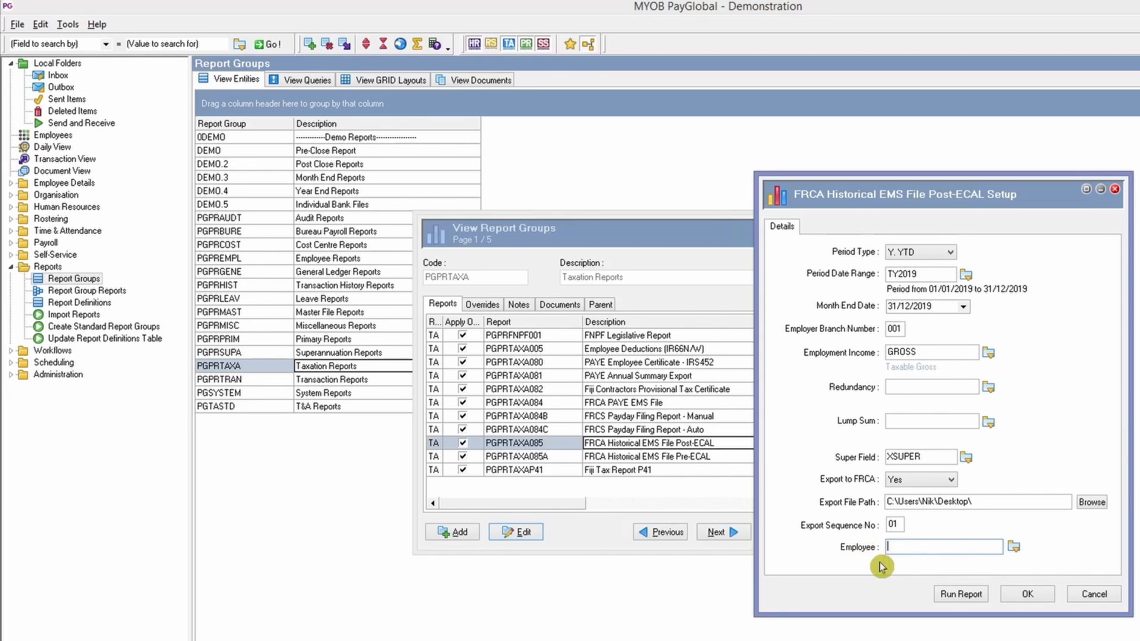
click(960, 596)
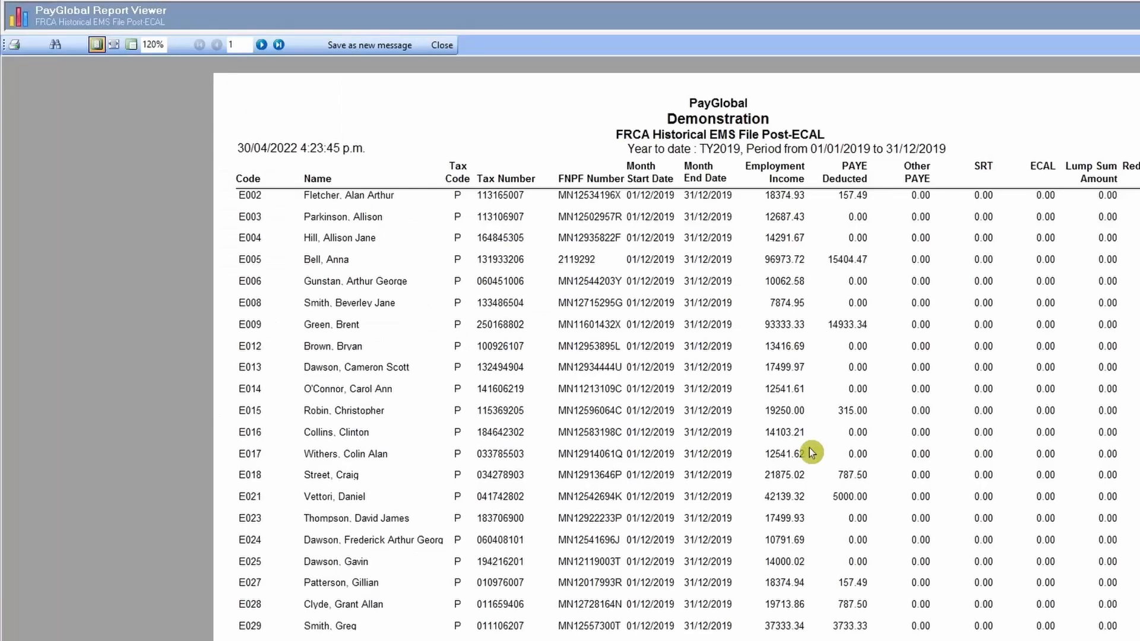
click(443, 45)
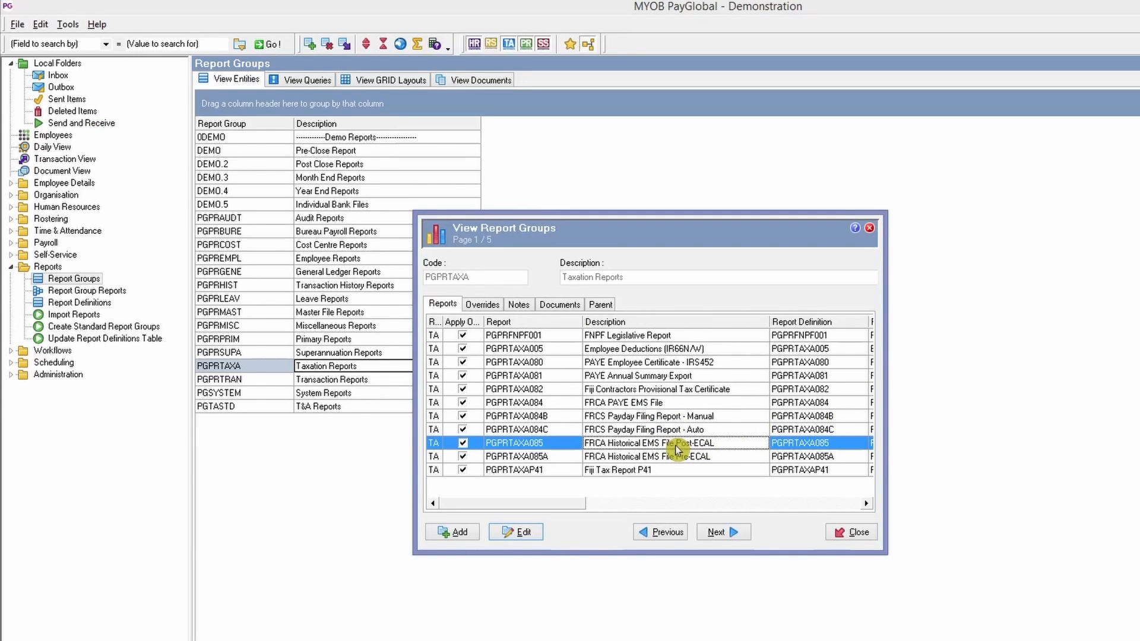
Step: Review the Post-ECAL report's destination settings, keeping Save to file enabled with the PDFFile format and filename PGPRTAXA085
right_click(657, 444)
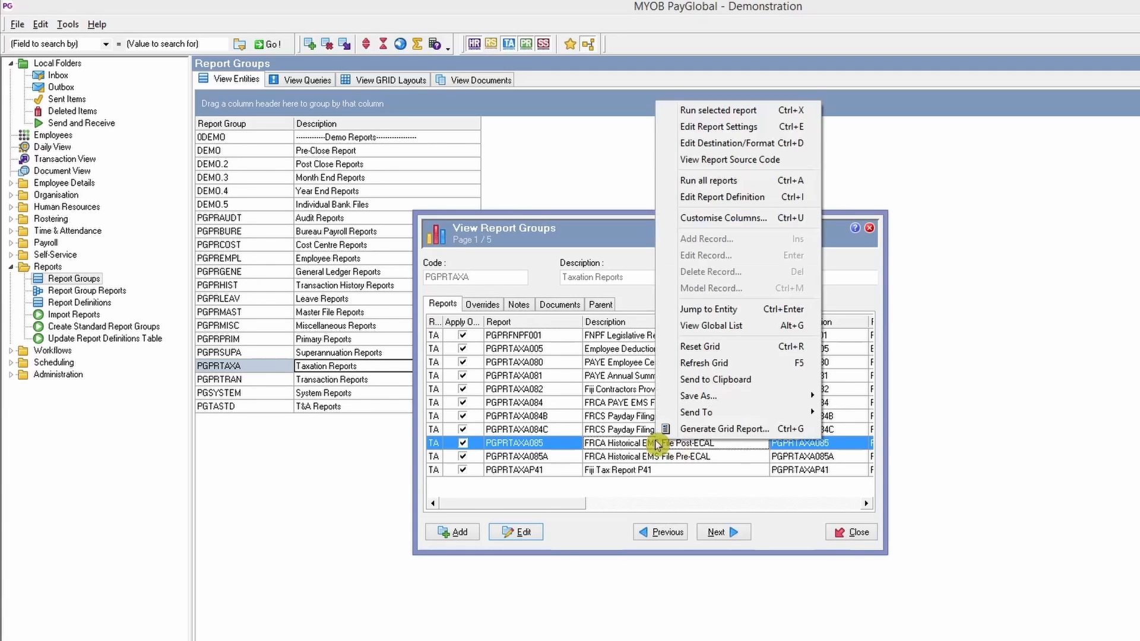
click(739, 145)
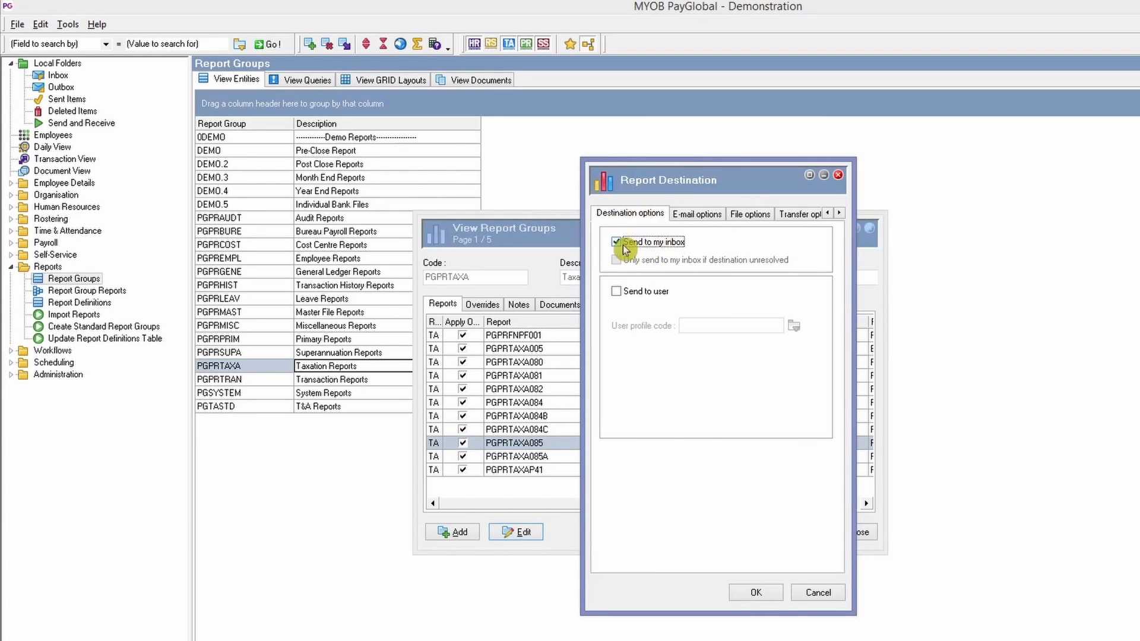
click(748, 214)
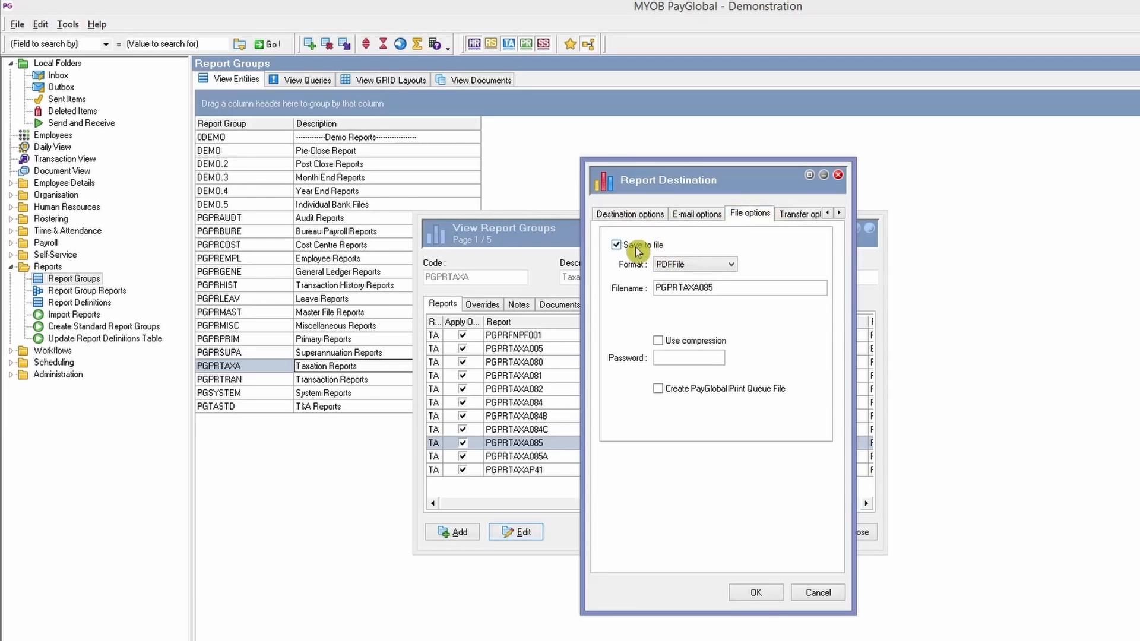
click(616, 245)
click(617, 244)
click(756, 593)
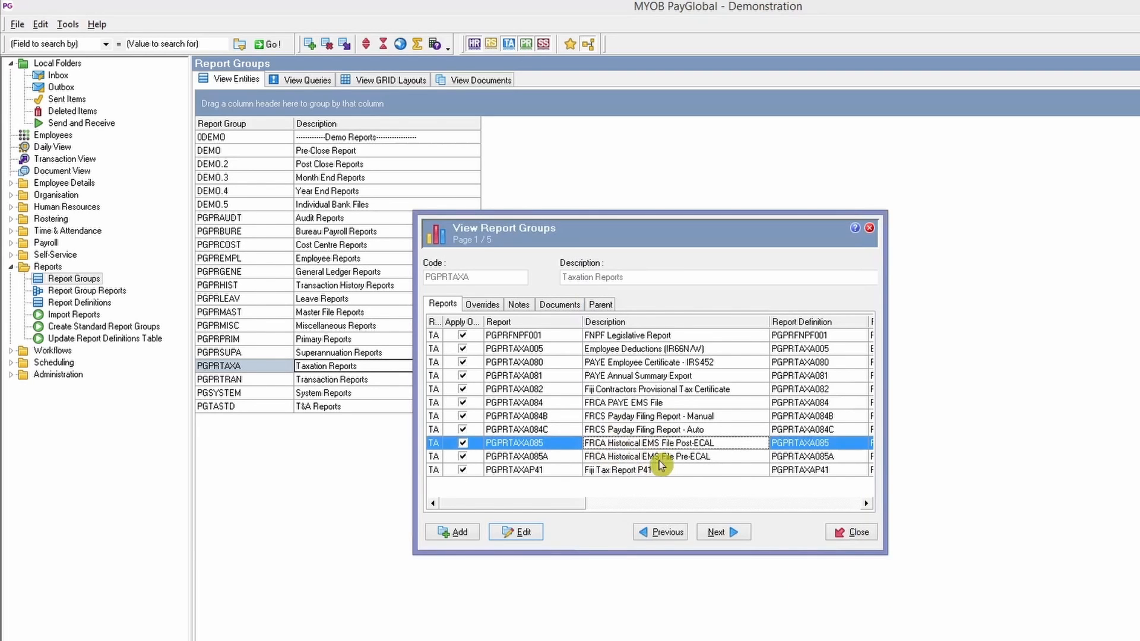
Step: Send and receive the pending messages and open the audit log for the run
click(867, 532)
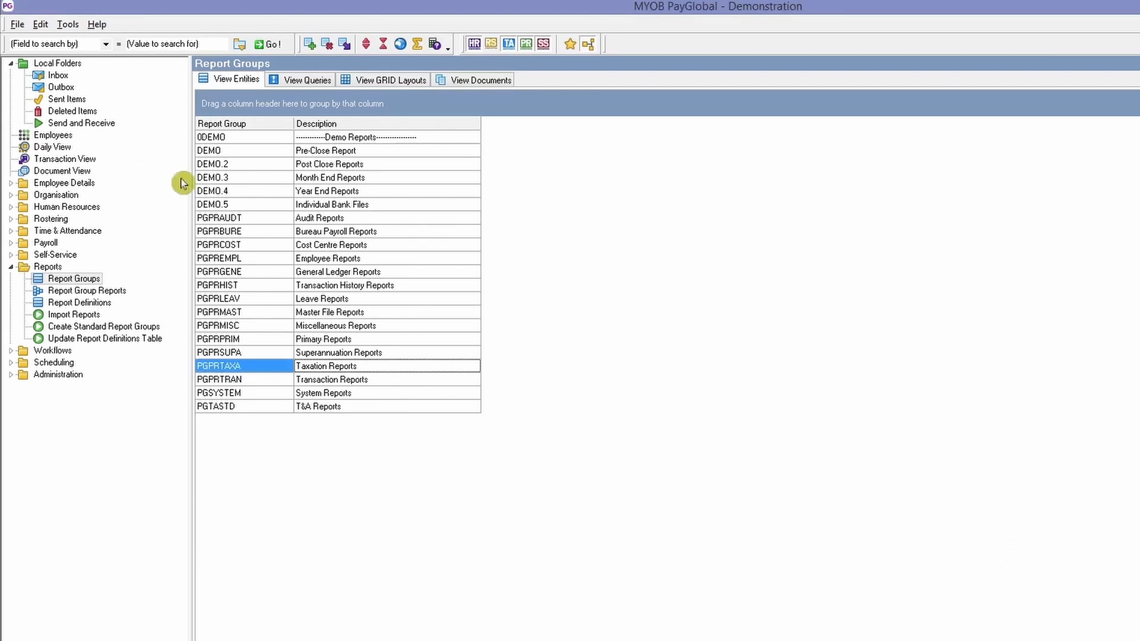
click(107, 126)
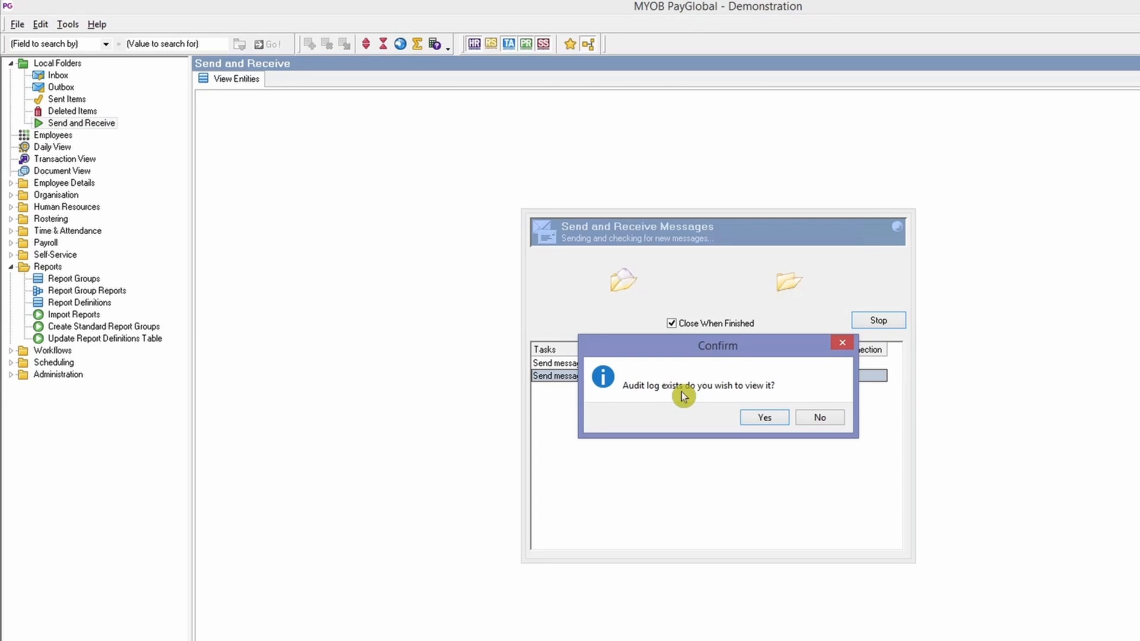
click(770, 419)
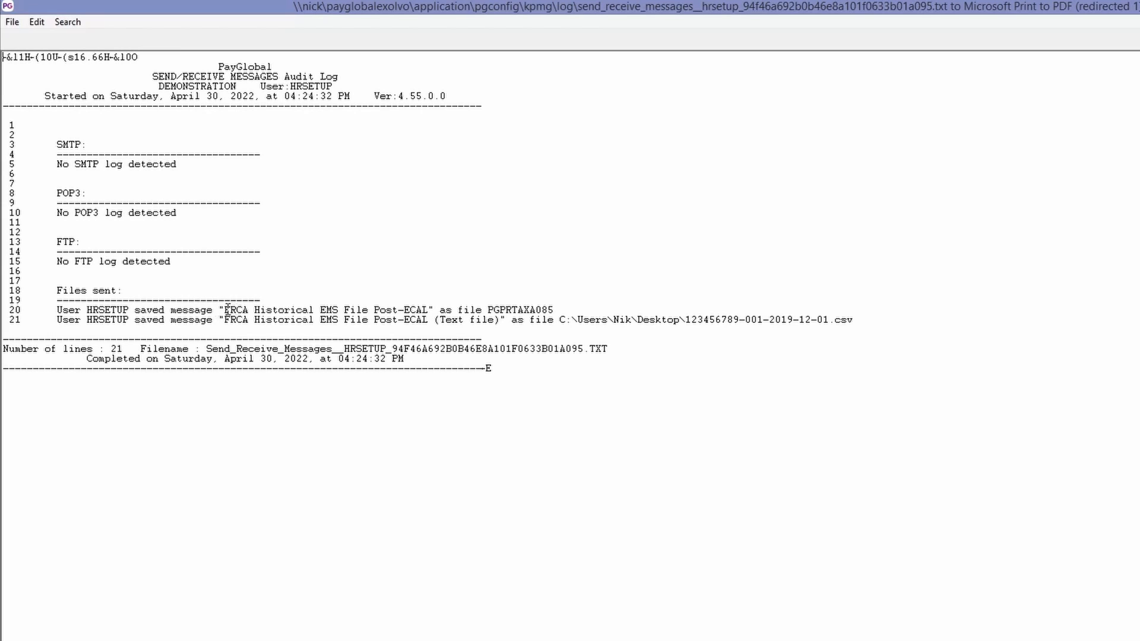
Step: Examine the Files sent entries in the audit log for the saved report and the exported CSV path
drag(224, 310, 410, 313)
drag(87, 312, 117, 312)
click(177, 312)
drag(440, 321, 868, 322)
click(868, 323)
key(Escape)
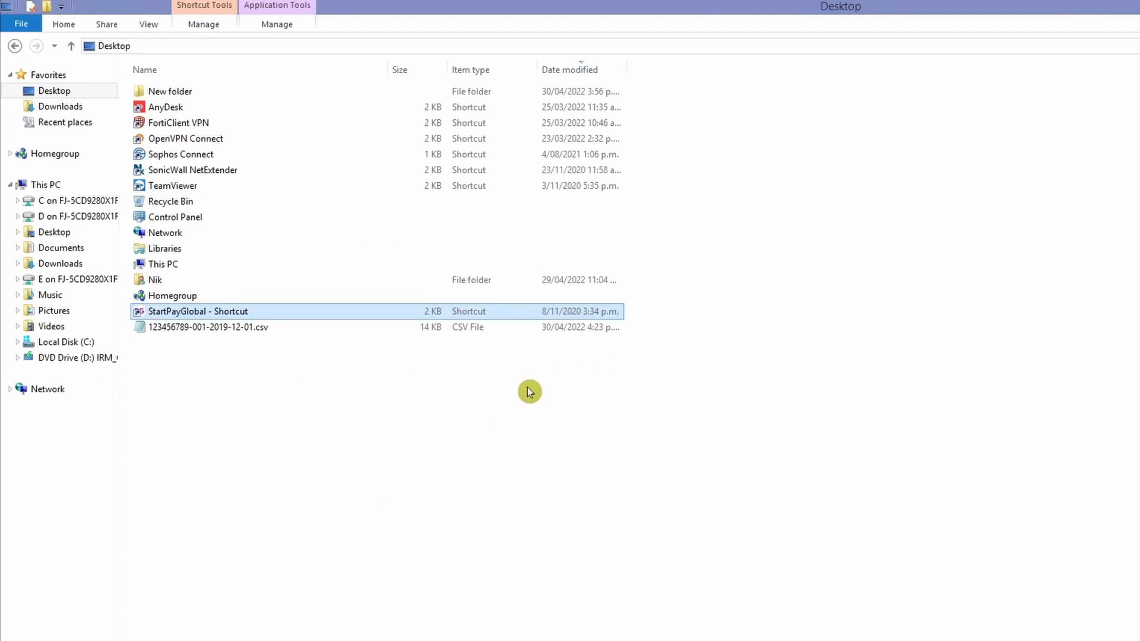
Step: Switch to File Explorer, refresh the Desktop folder and select the exported CSV file
right_click(528, 389)
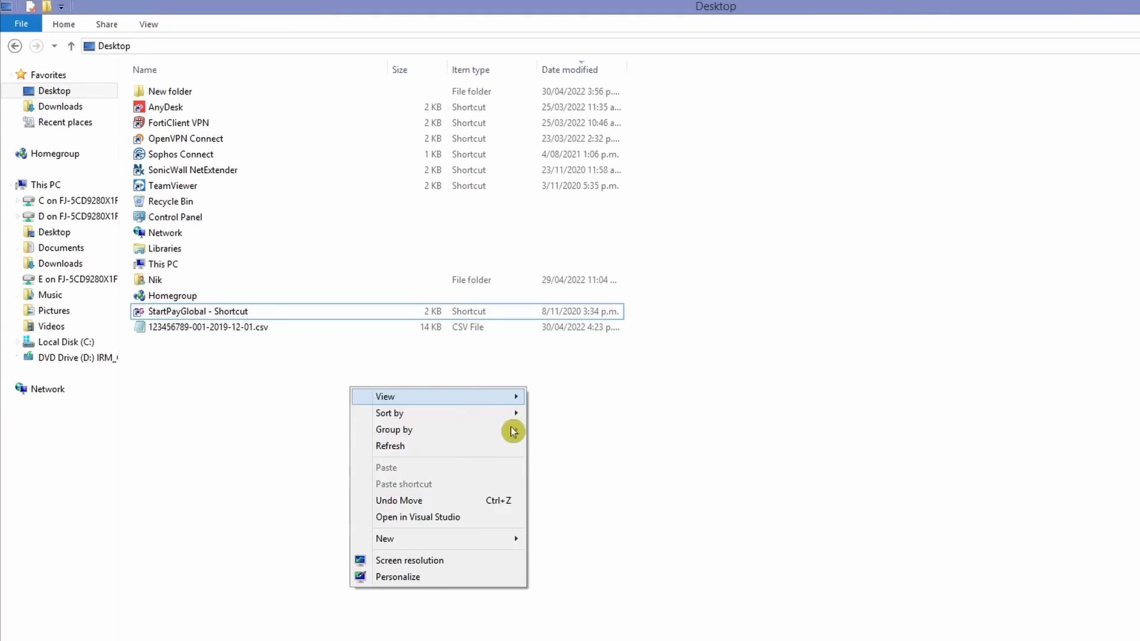
click(448, 449)
click(270, 95)
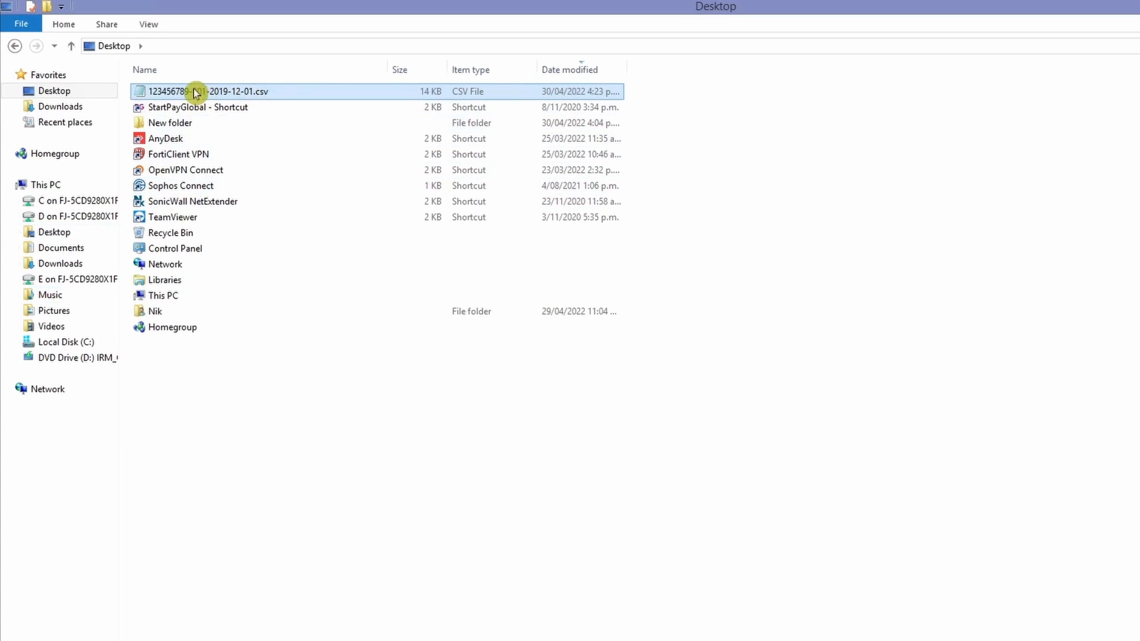
Step: Examine the employer number, branch number, date and sequence number parts of the exported CSV's file name without renaming it
key(F2)
drag(190, 92, 116, 94)
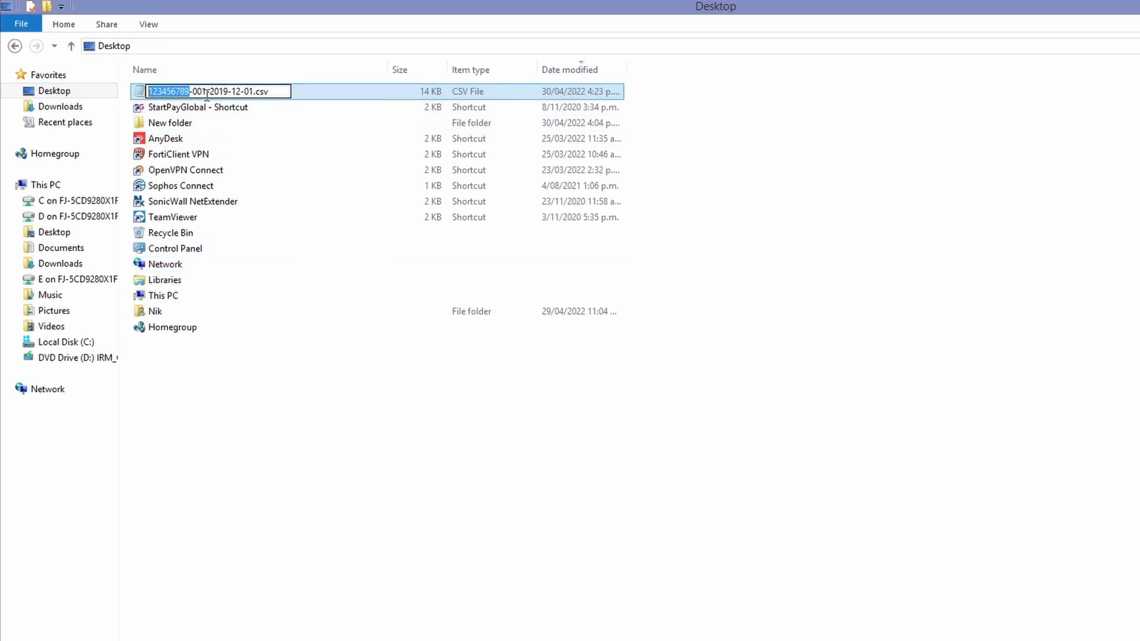
drag(193, 91, 206, 92)
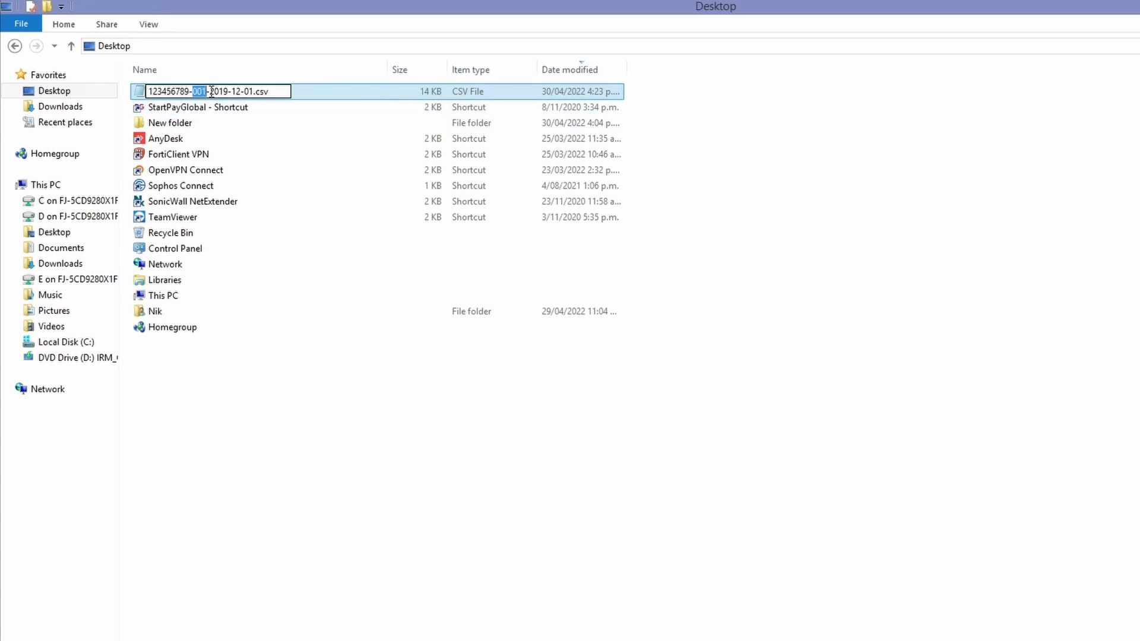
drag(210, 91, 254, 92)
click(245, 91)
double_click(245, 91)
drag(245, 92, 254, 92)
click(475, 527)
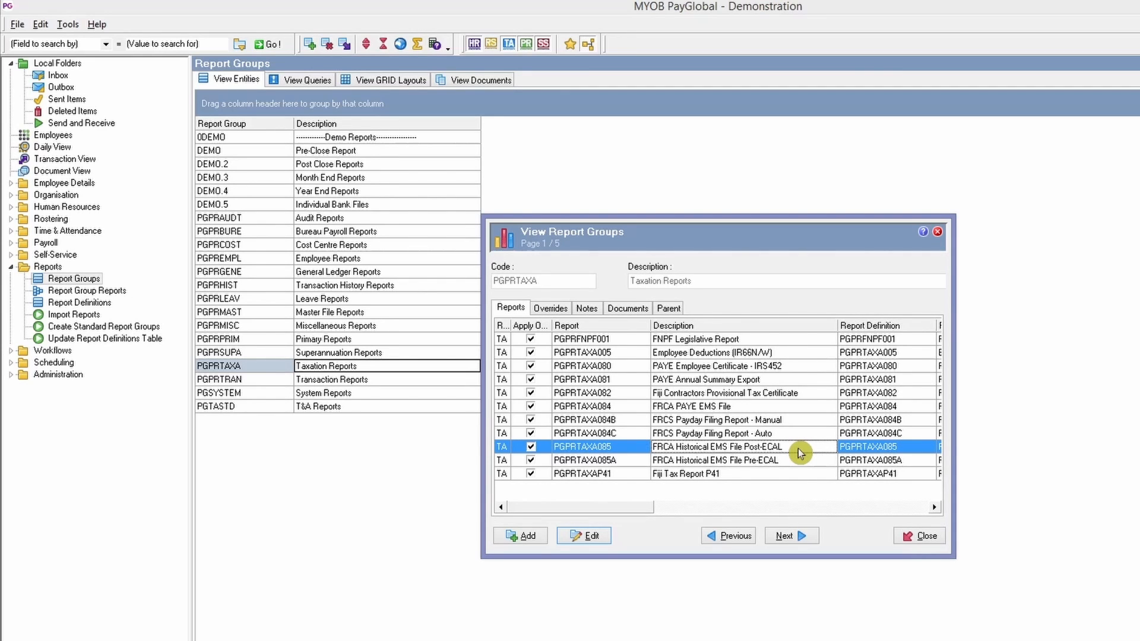
Step: Switch back to PayGlobal and review the setup of the FRCA Historical EMS File Pre-ECAL report without changing it
click(802, 458)
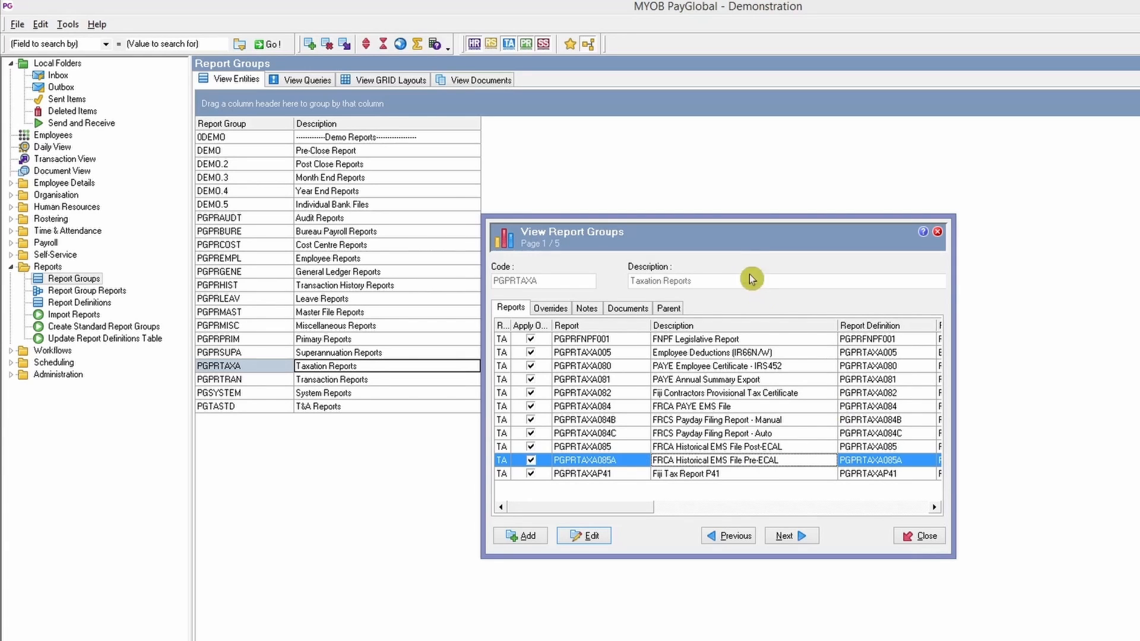
drag(723, 247, 707, 241)
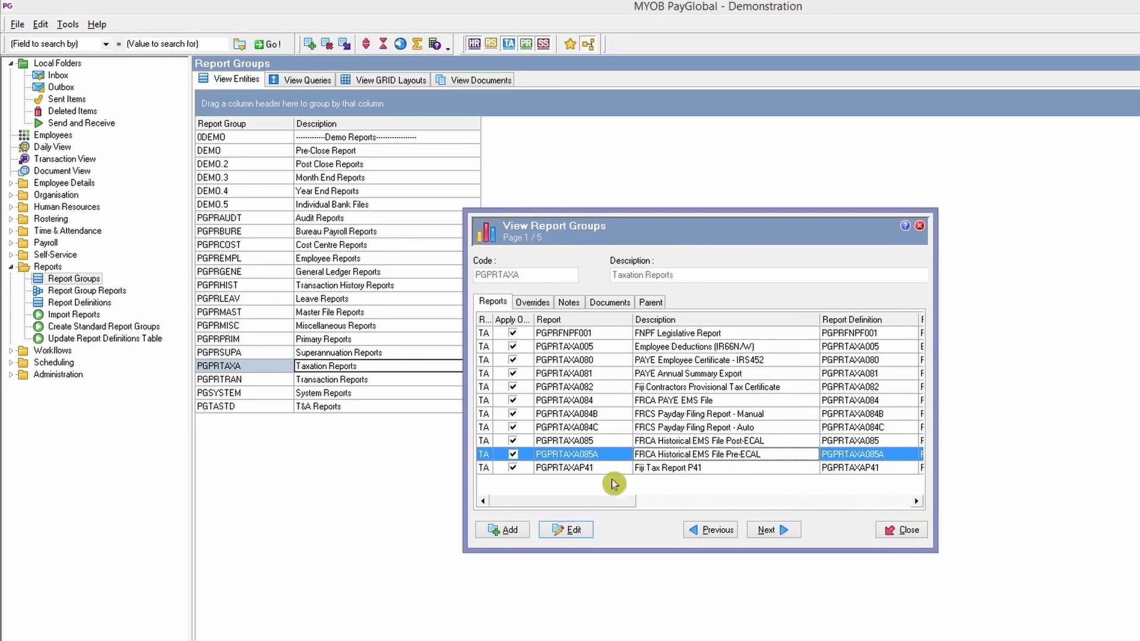
right_click(757, 457)
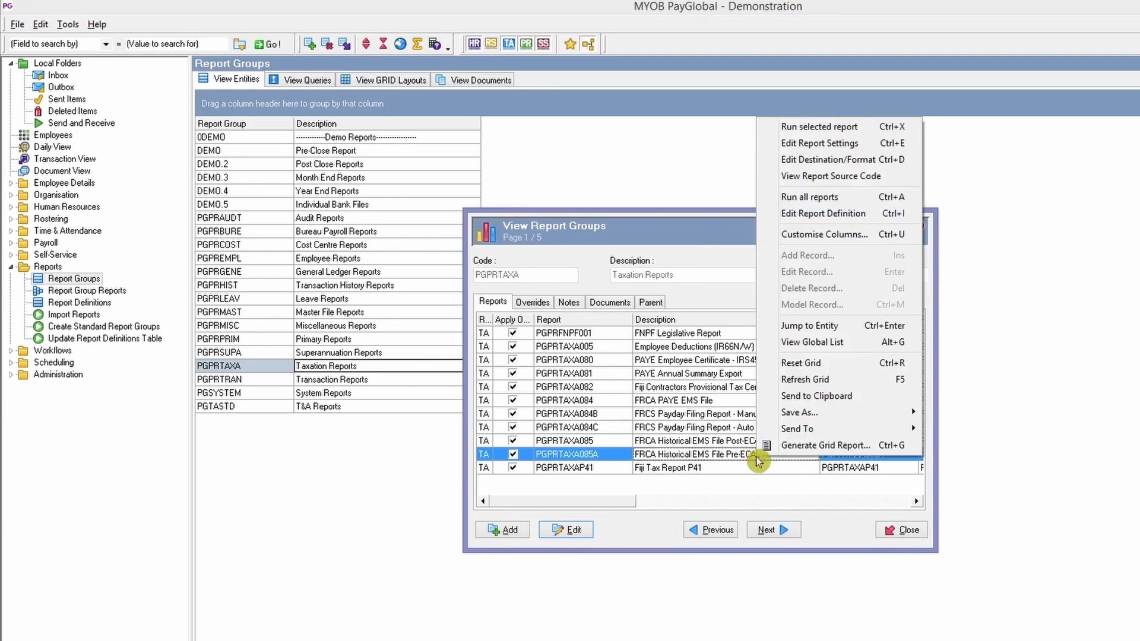
click(838, 160)
drag(775, 201, 1036, 247)
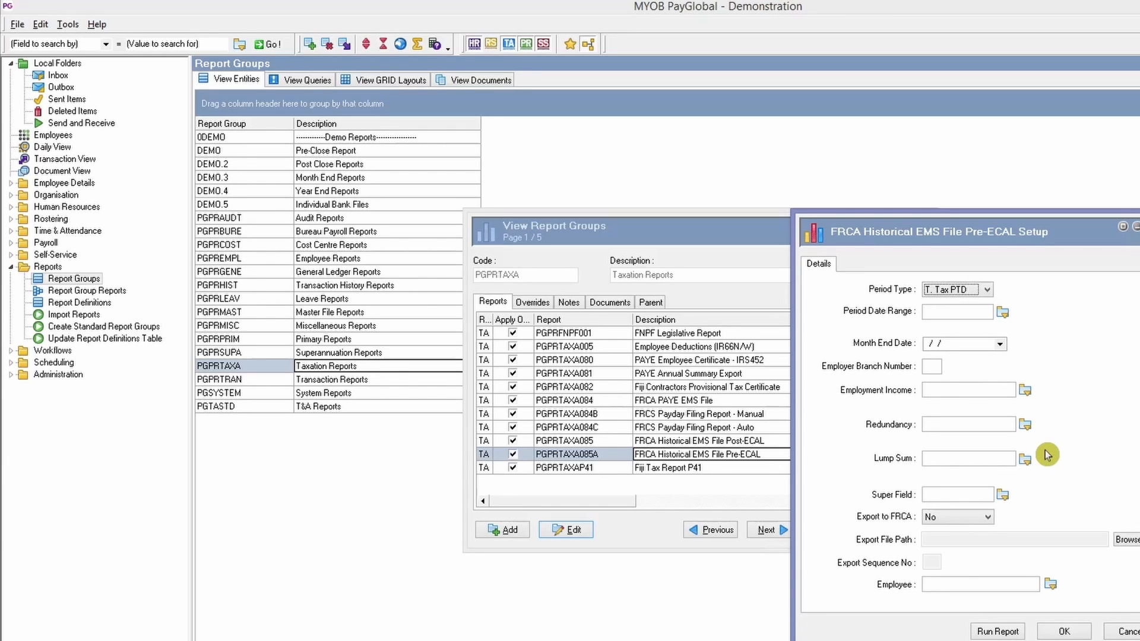
click(1124, 631)
key(Up)
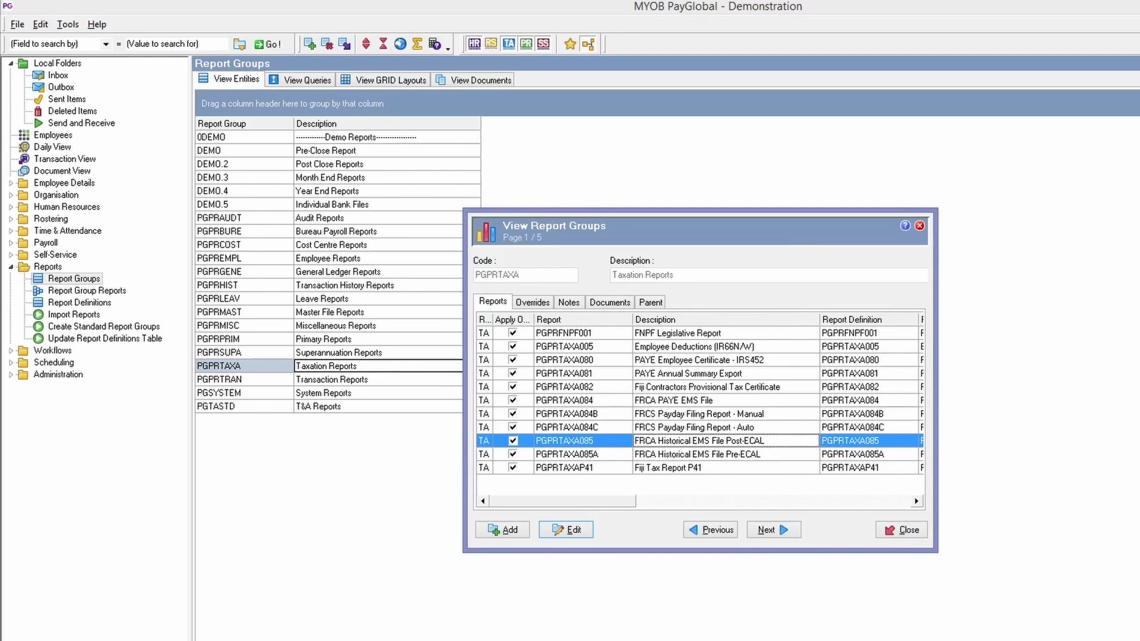
click(772, 430)
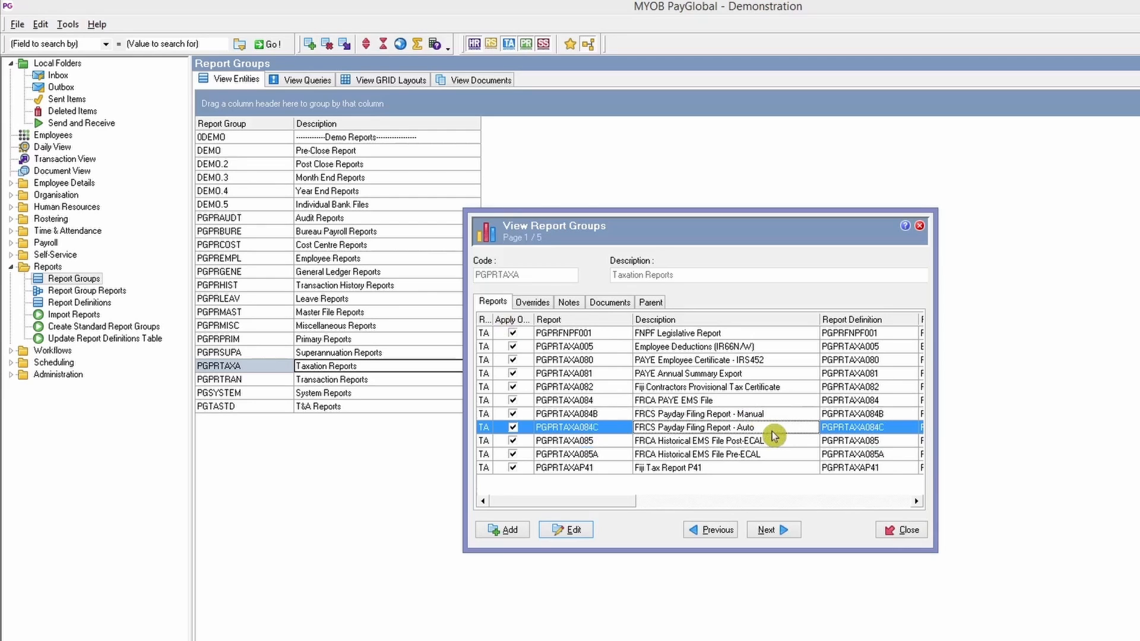
right_click(757, 429)
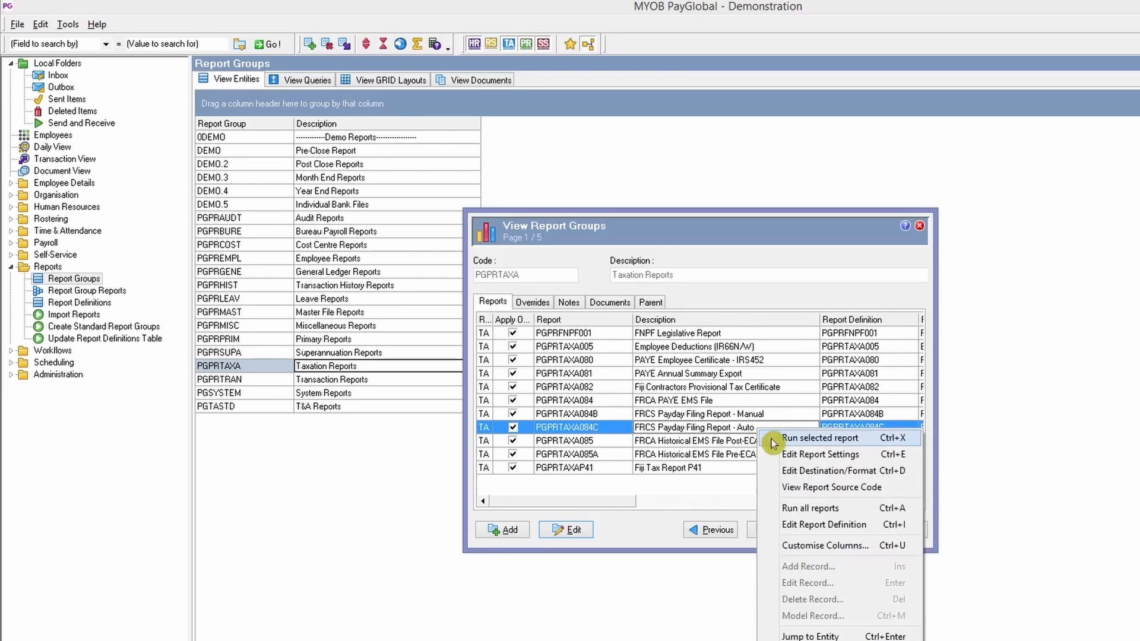
click(720, 433)
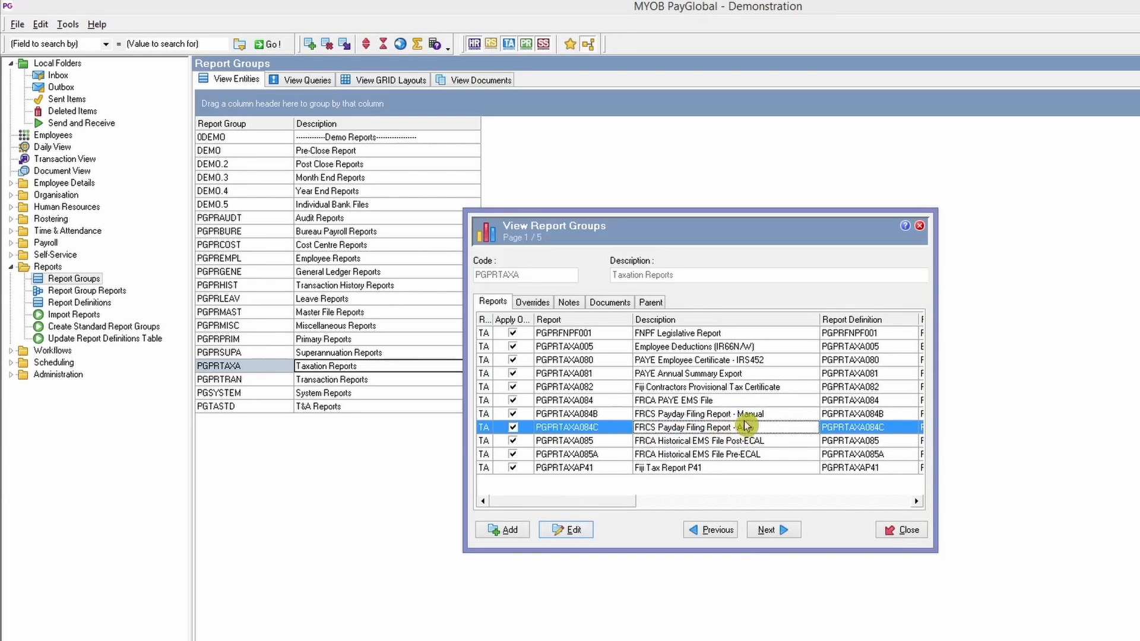
Step: Open the settings of the FRCS Payday Filing Report - Manual and choose Pay Sequences as the period type
key(Up)
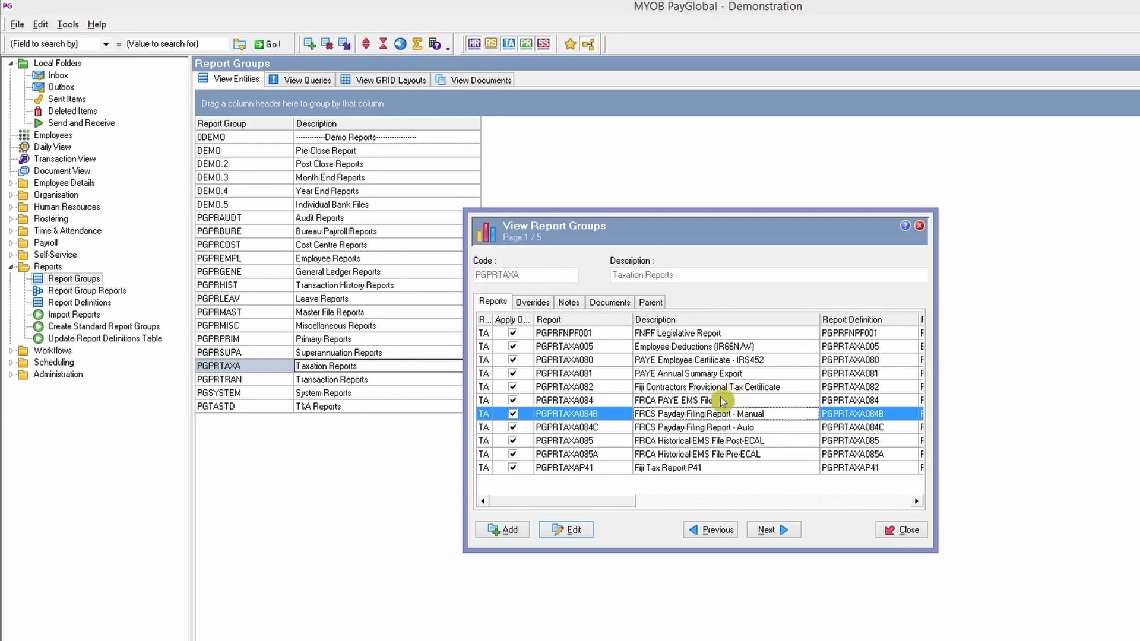
right_click(748, 422)
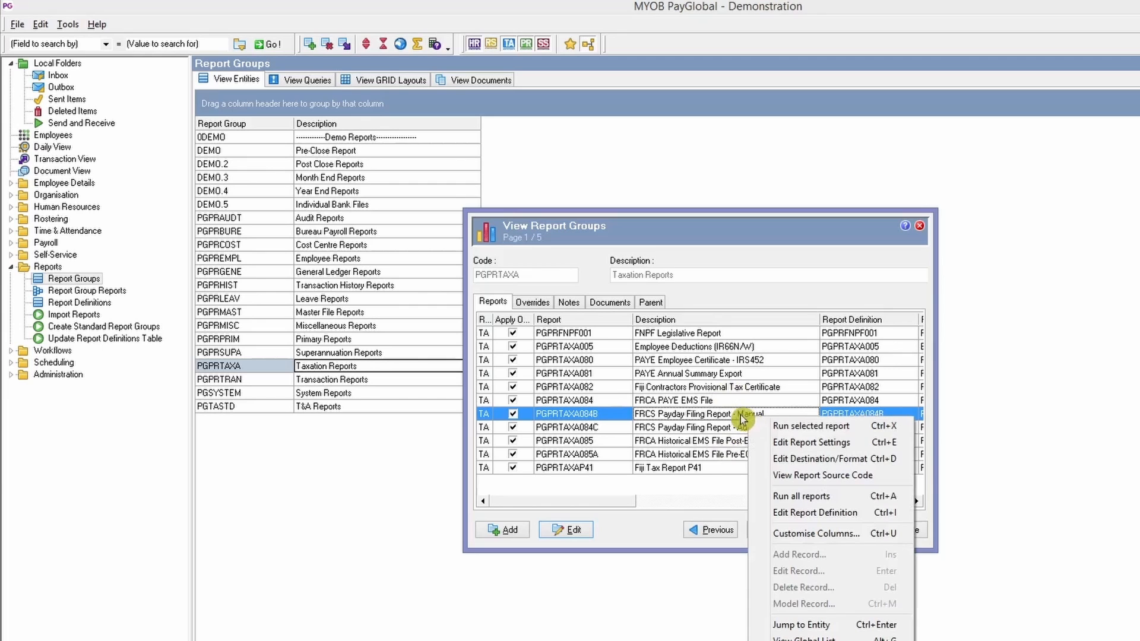
click(839, 444)
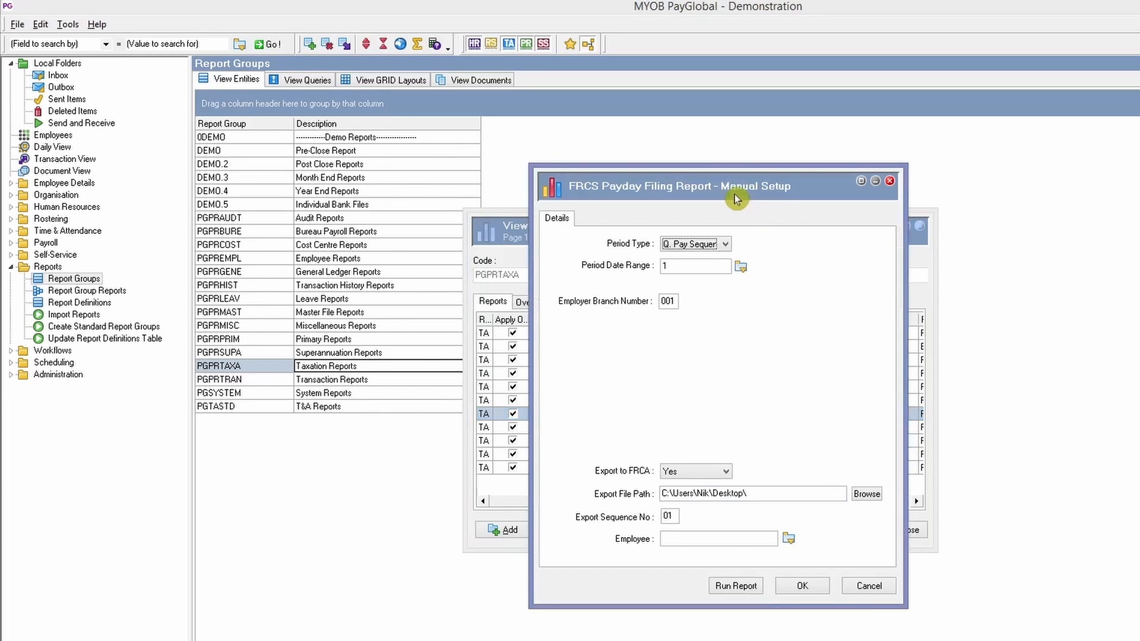
drag(736, 197, 988, 206)
click(968, 253)
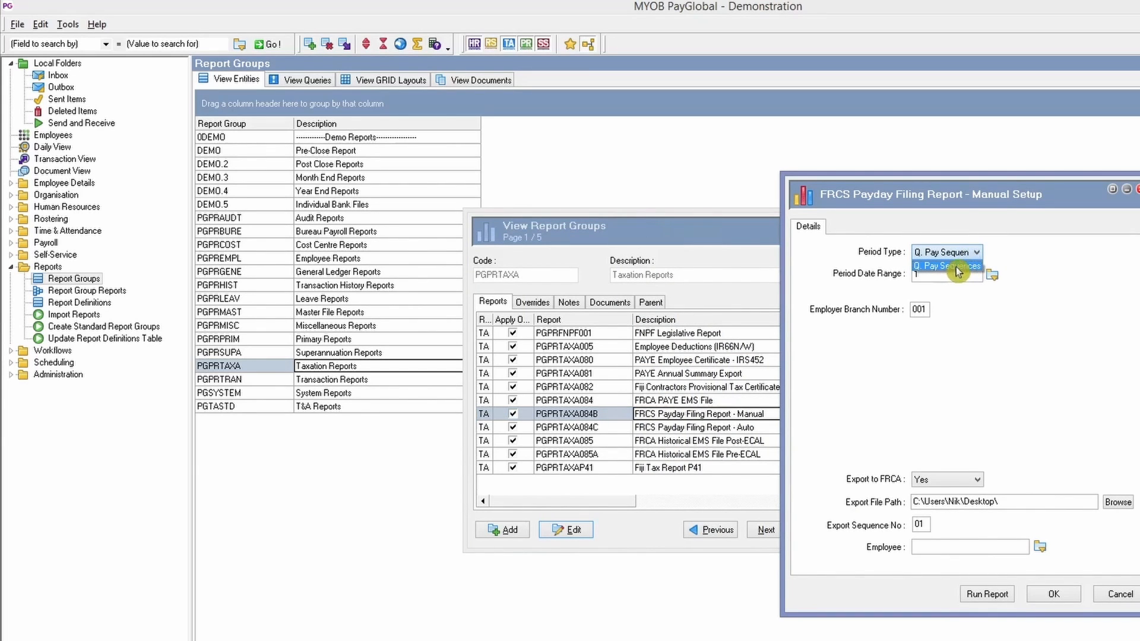
click(950, 266)
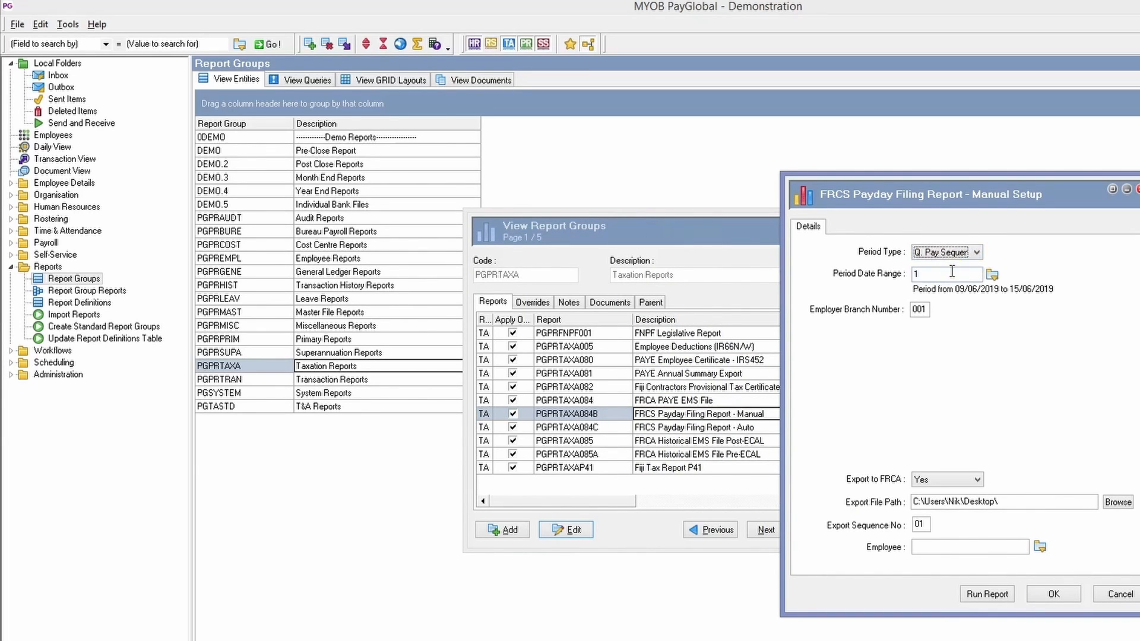
Step: Set the period date range to closed pay sequence 185, Standard Pay # M/1
click(952, 272)
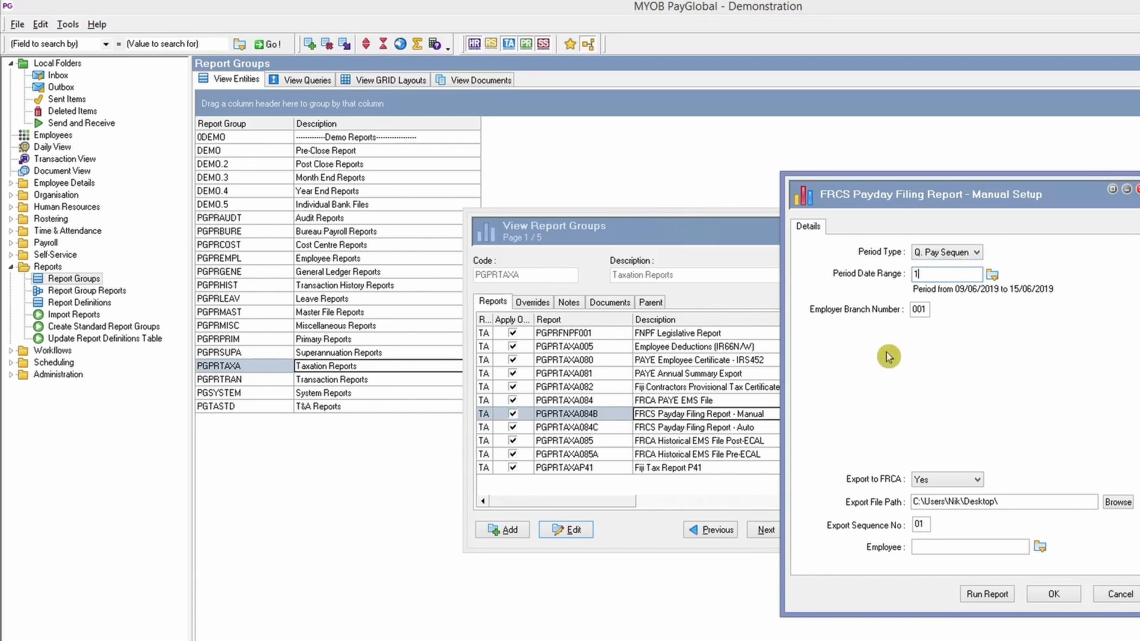
click(998, 279)
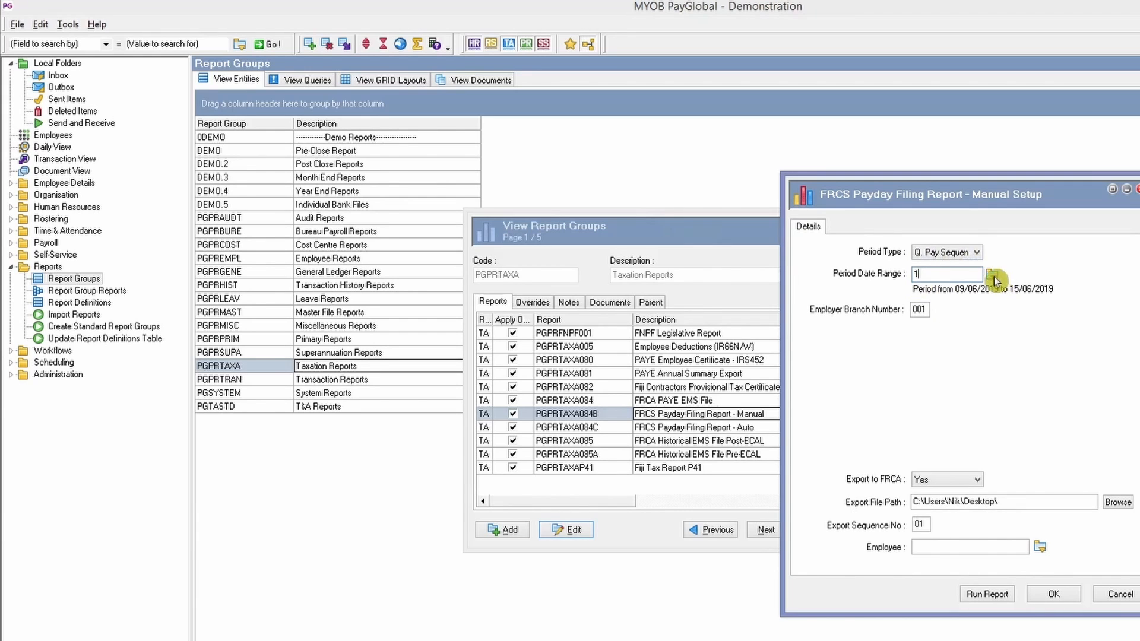
click(491, 313)
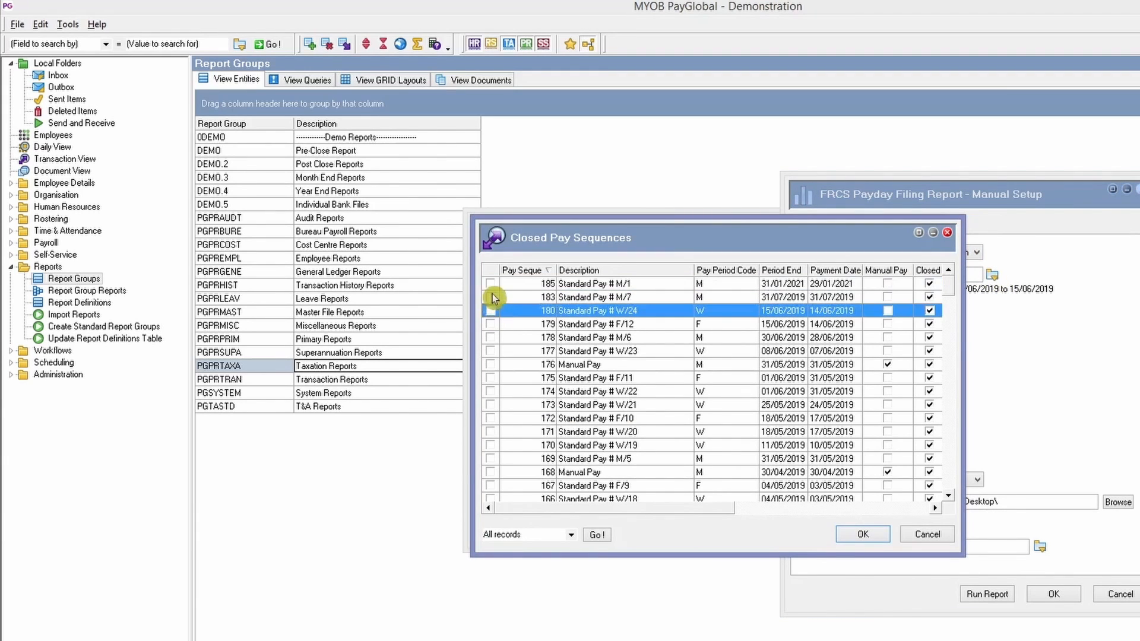
click(490, 284)
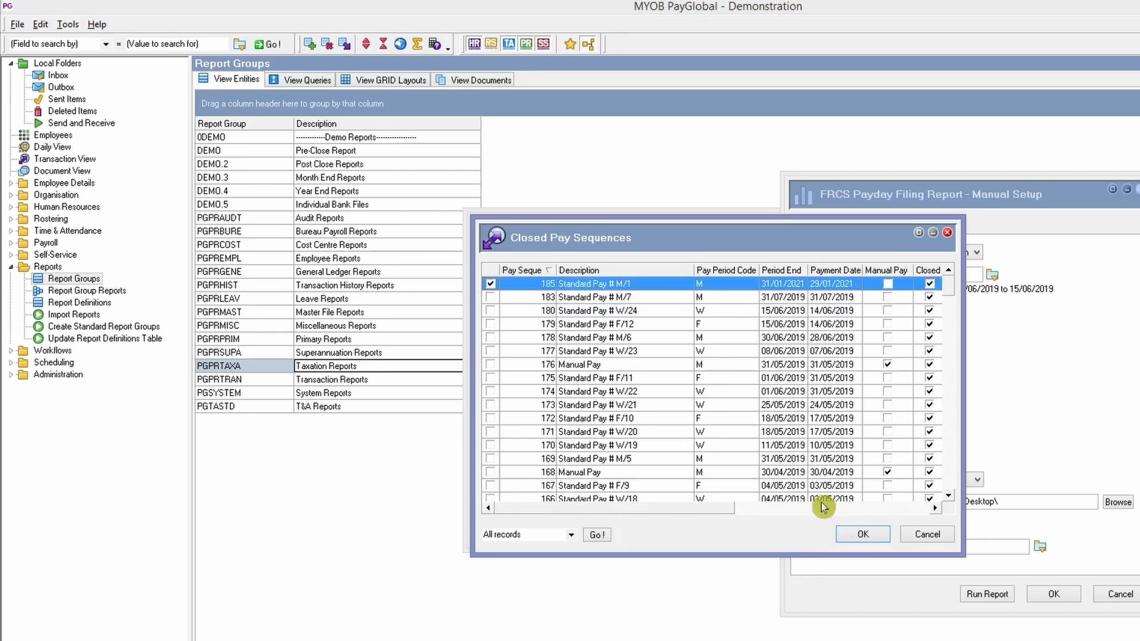
click(863, 534)
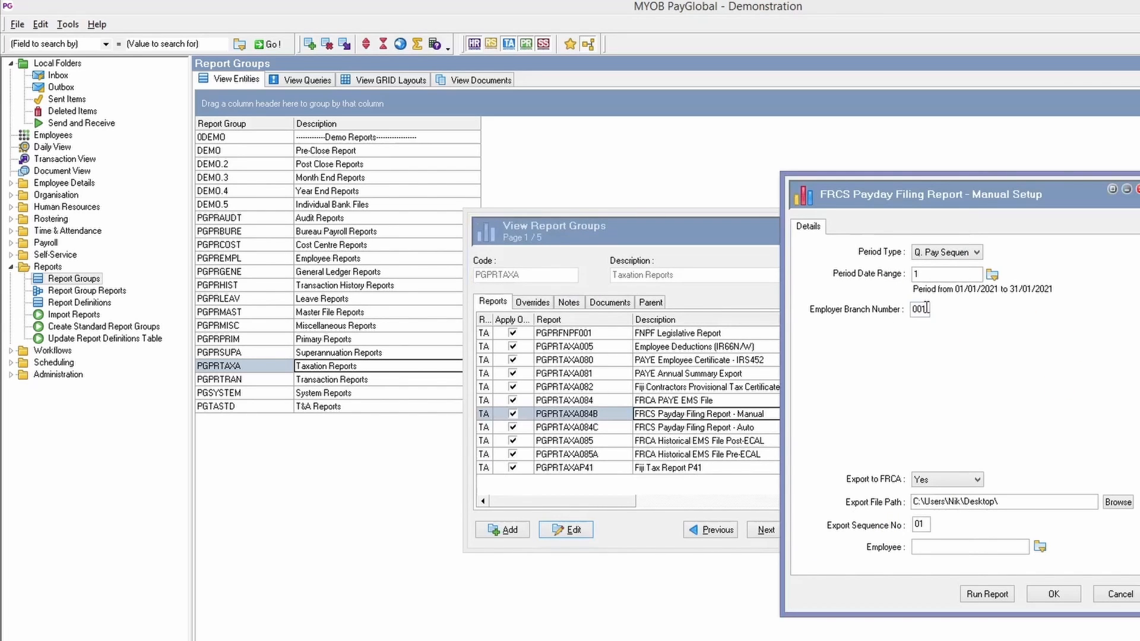
Step: Examine the employer branch number, FRCA export option, export file path, export sequence number and employee settings without changing them
drag(927, 308, 887, 308)
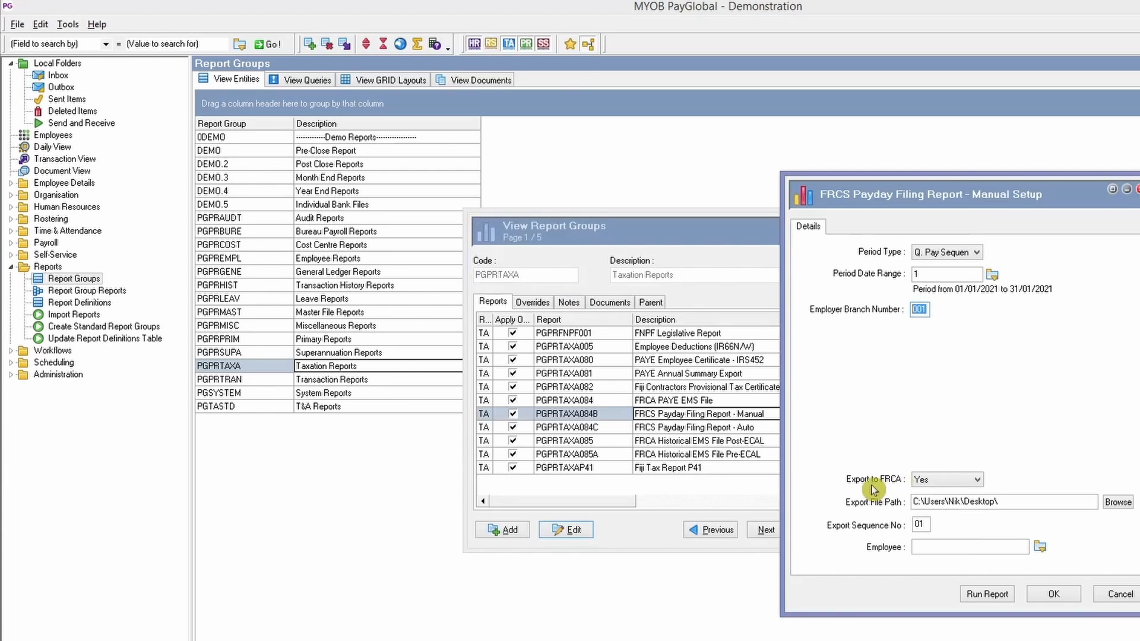
click(969, 484)
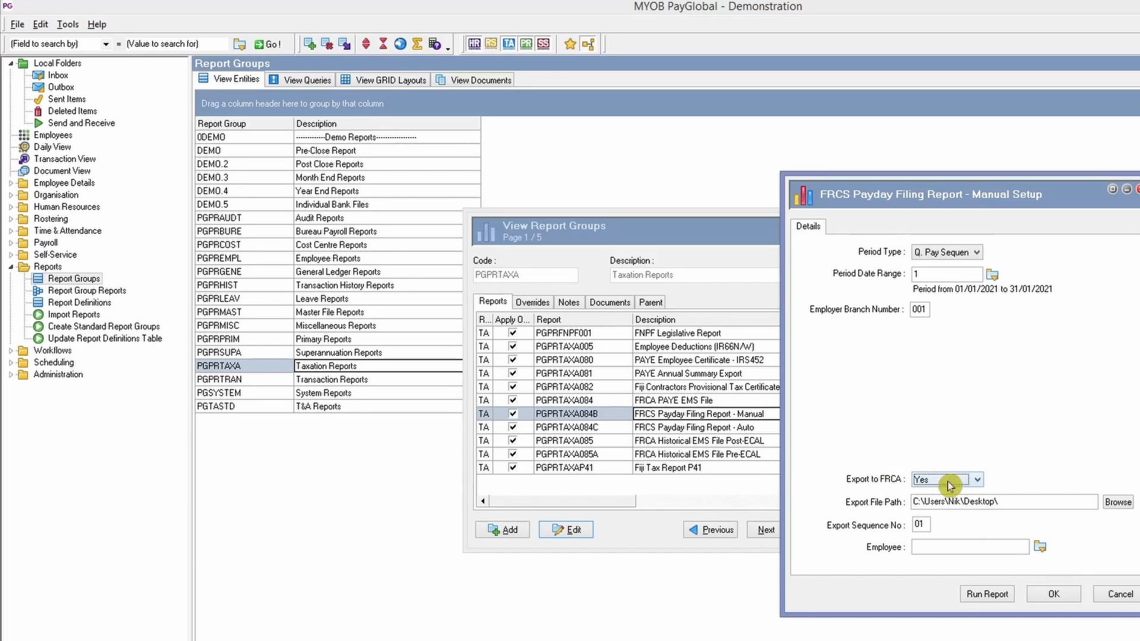
drag(1038, 502, 850, 506)
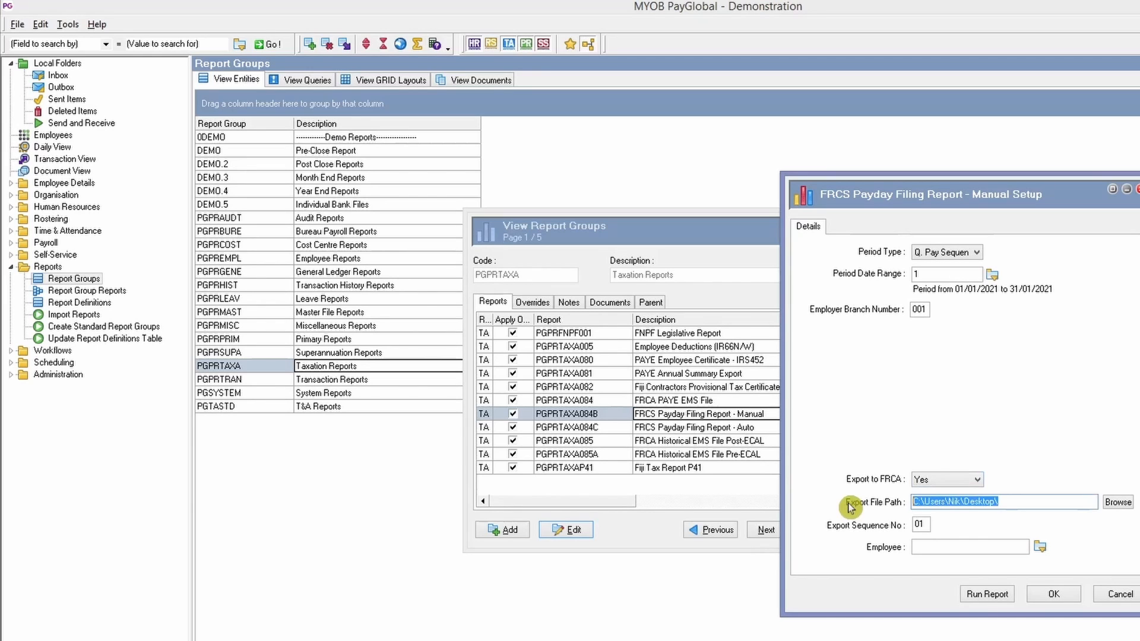
click(1018, 502)
click(922, 525)
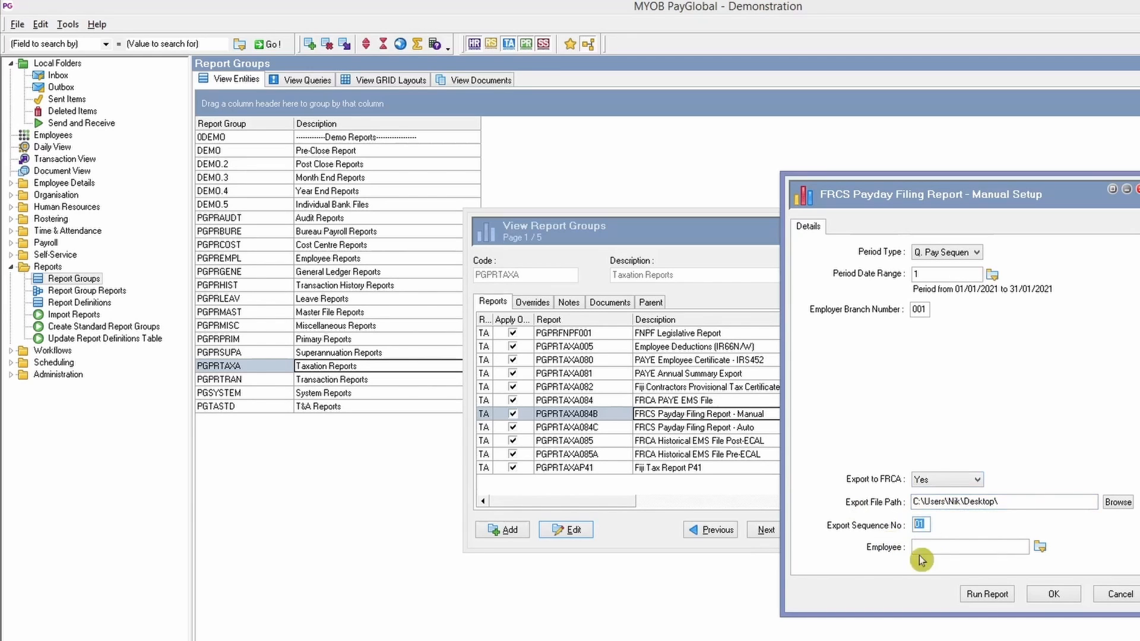
click(934, 527)
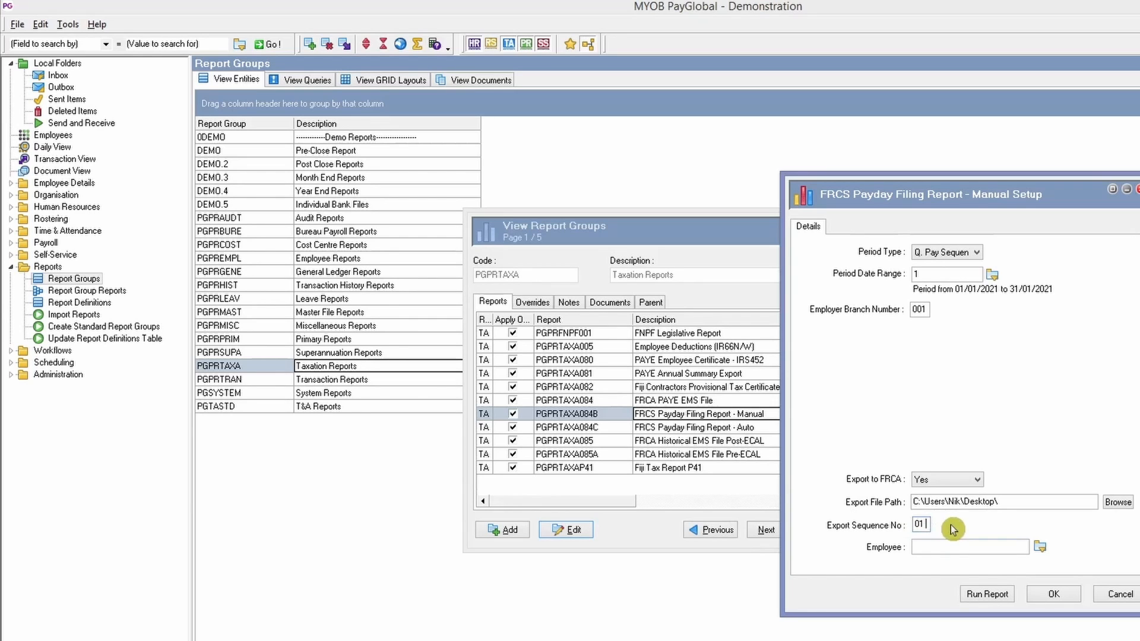
drag(942, 277, 872, 279)
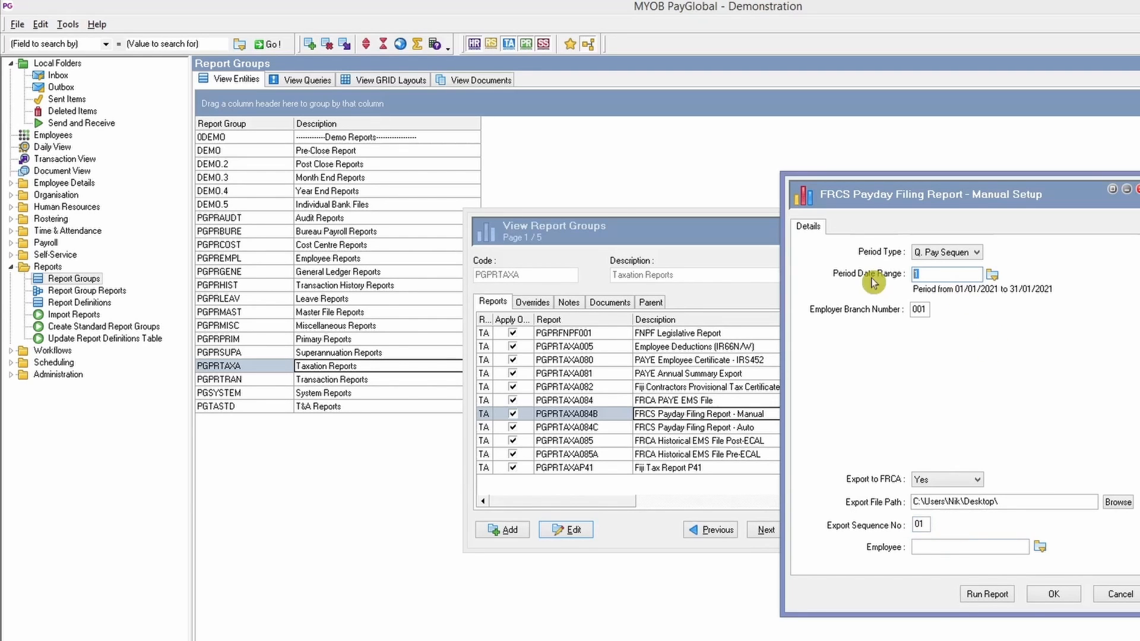
mouse_move(928, 524)
mouse_down()
mouse_move(907, 525)
mouse_move(921, 525)
mouse_up()
click(931, 537)
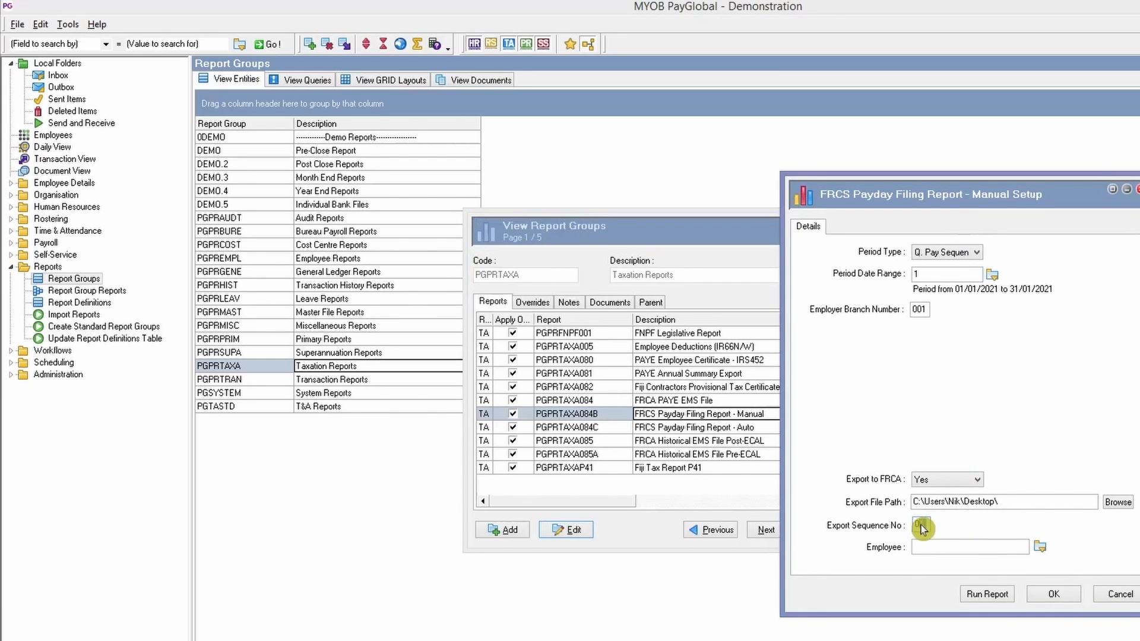
click(957, 547)
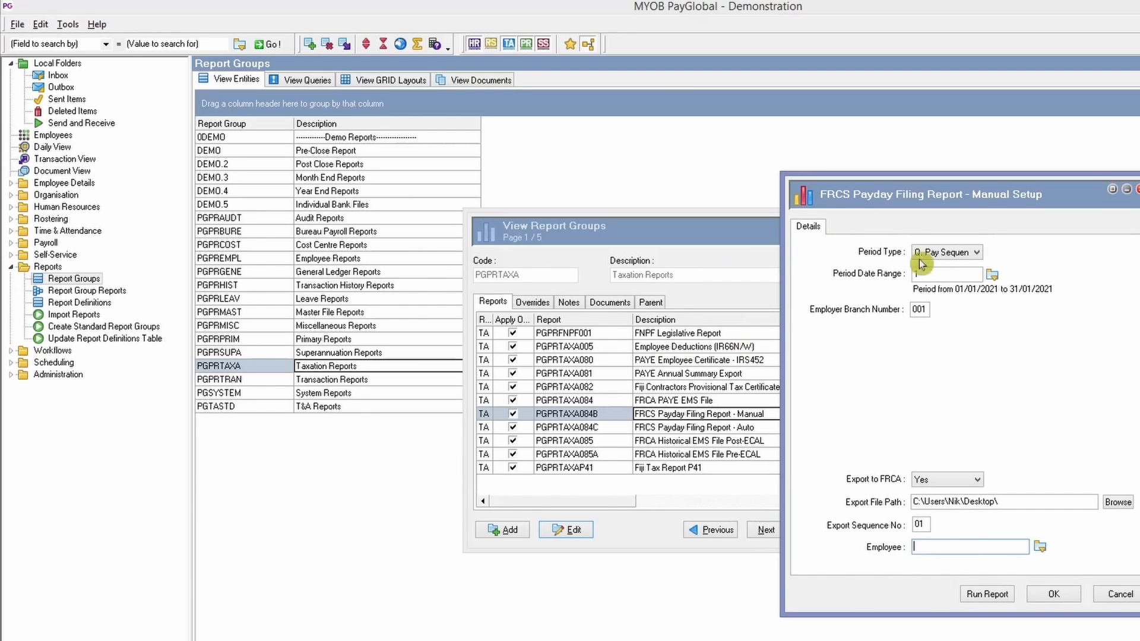
Step: Try to add closed pay sequence 183, Standard Pay # M/7, to the period date range alongside sequence 185
click(992, 275)
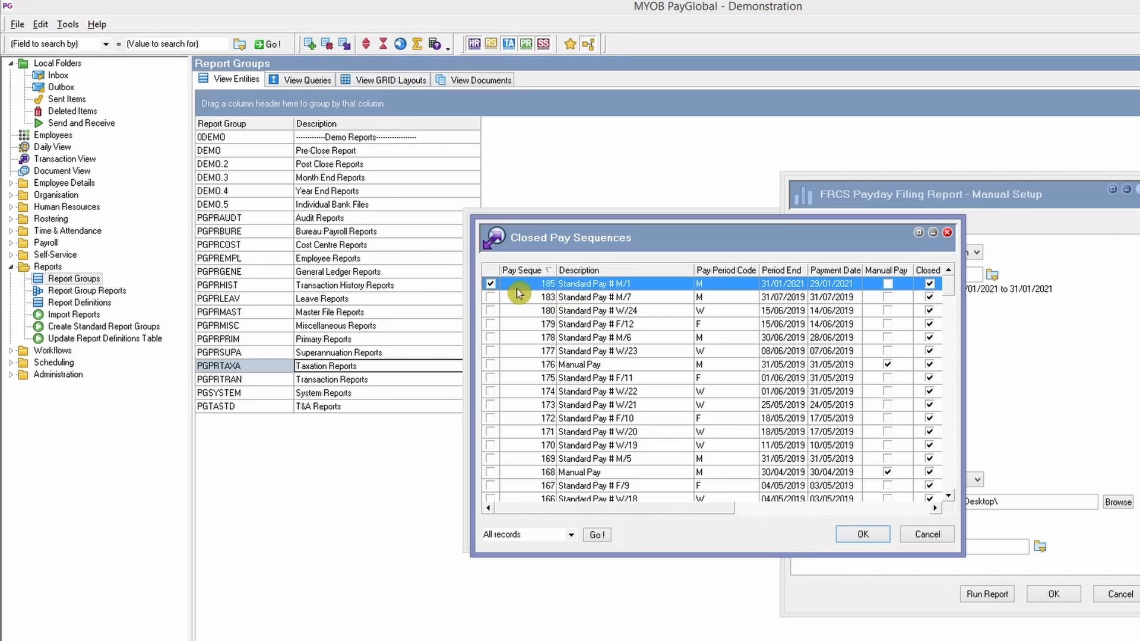
click(491, 297)
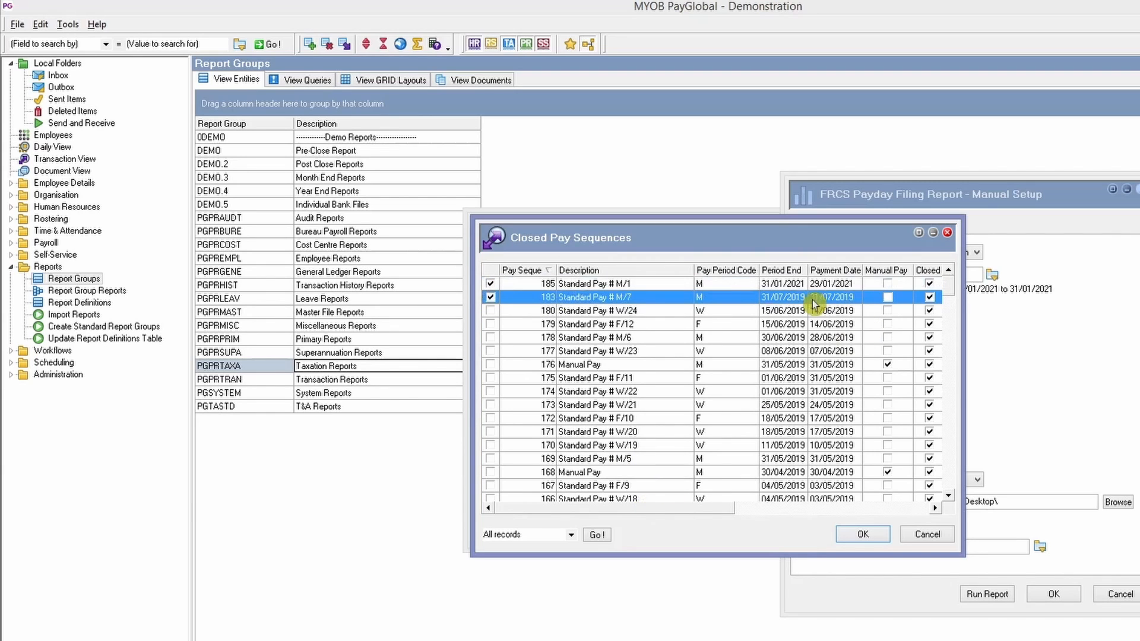
click(781, 284)
click(787, 298)
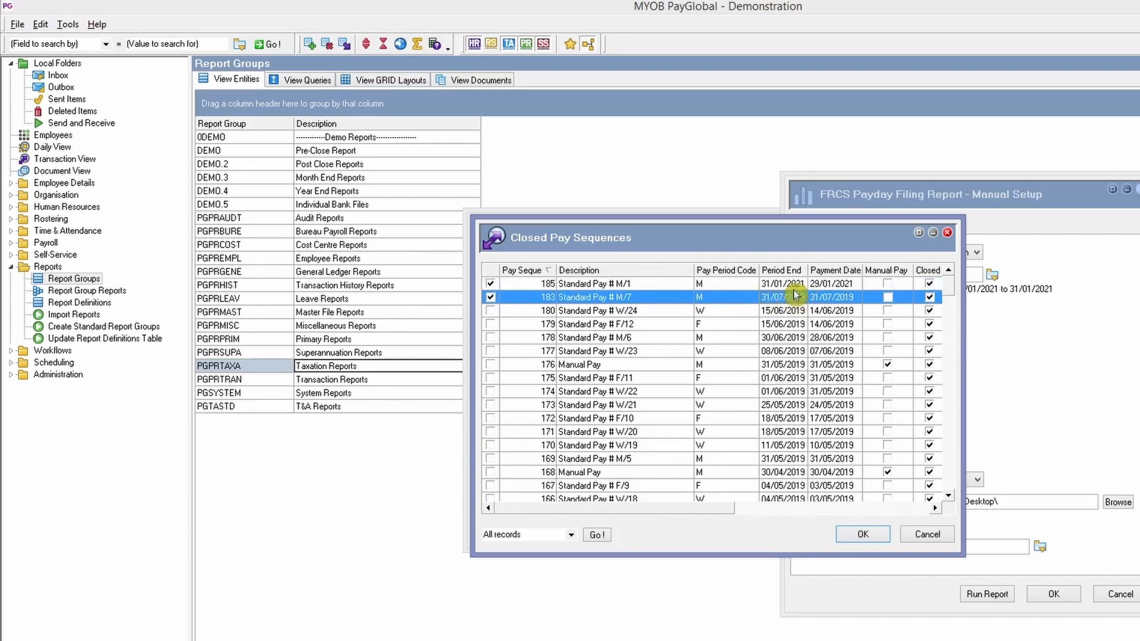
click(796, 311)
click(796, 297)
click(885, 534)
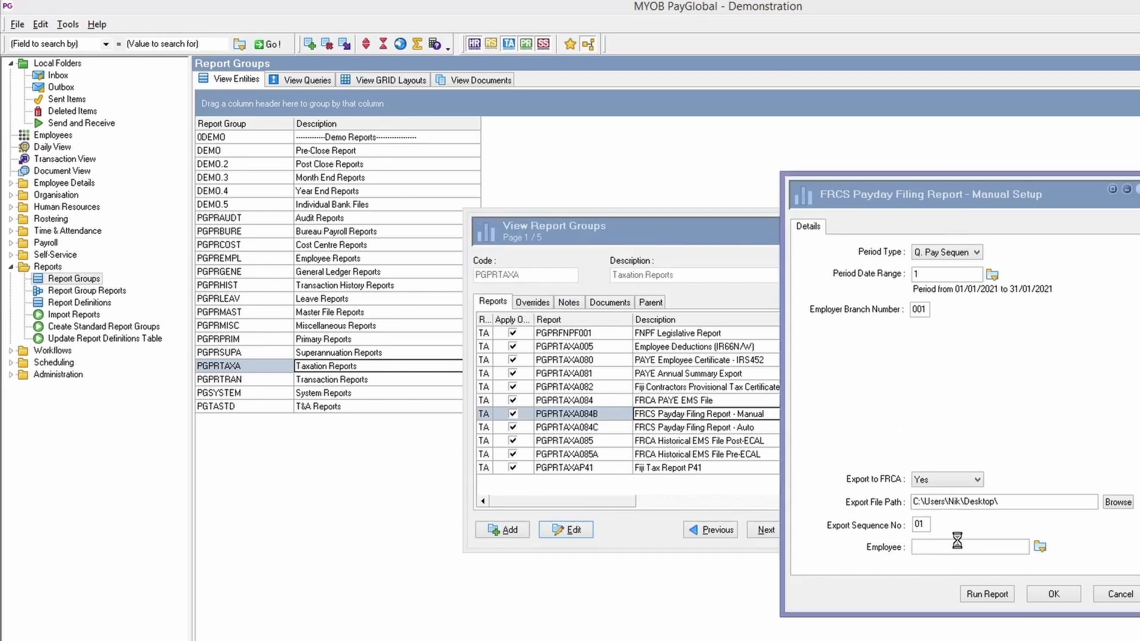
drag(950, 364, 980, 336)
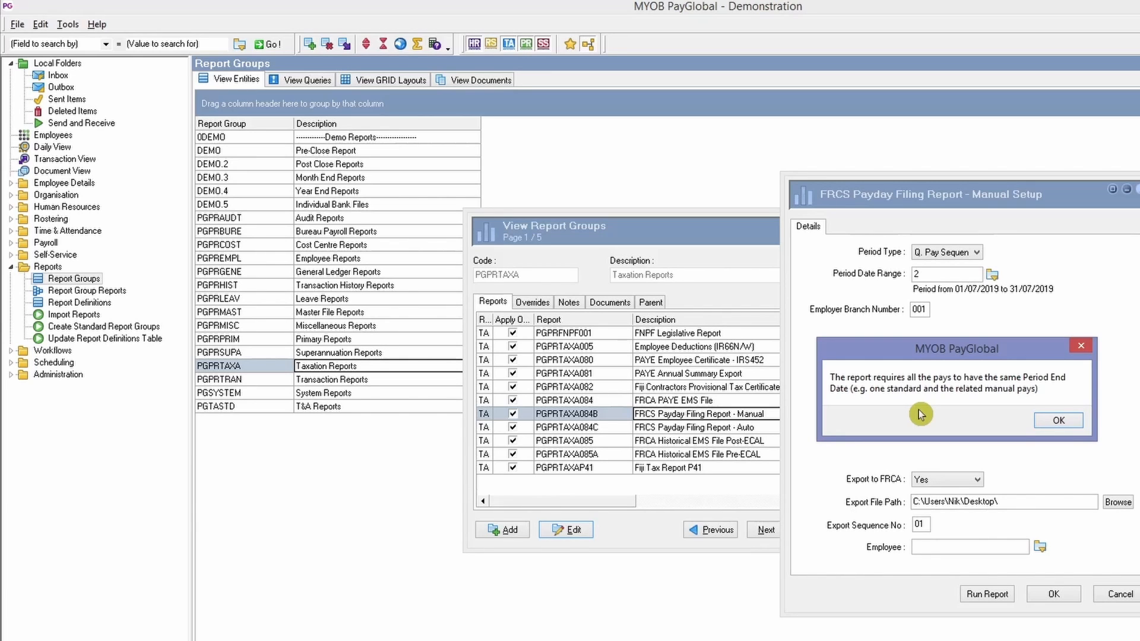
click(1058, 420)
Step: Remove pay sequence 183 from the period date range and keep only pay sequence 185 selected
click(993, 275)
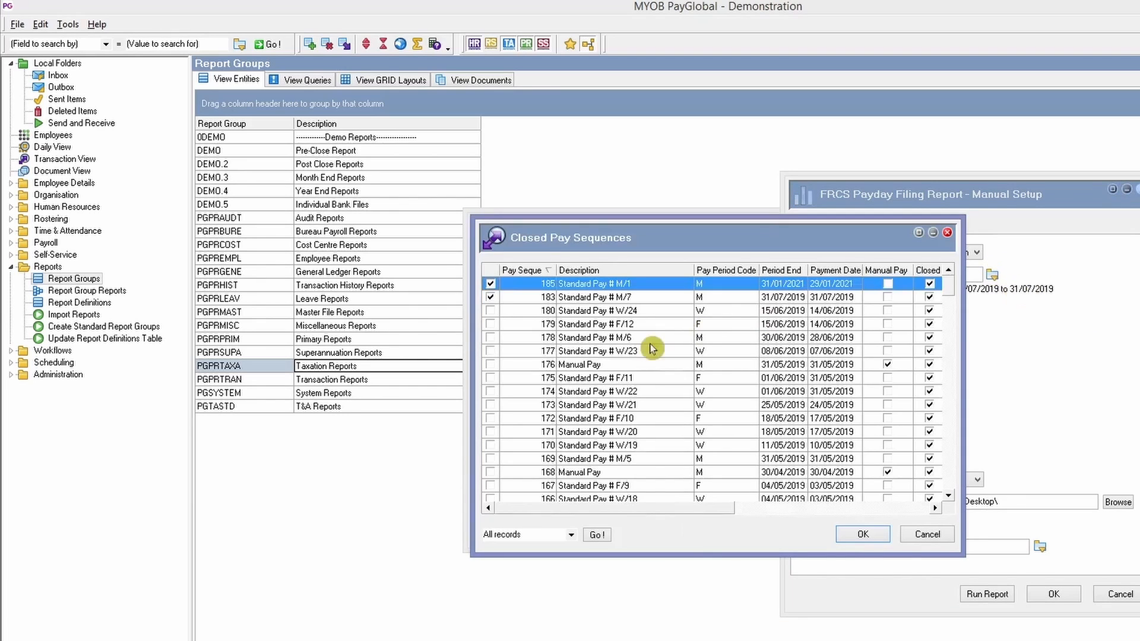
click(491, 297)
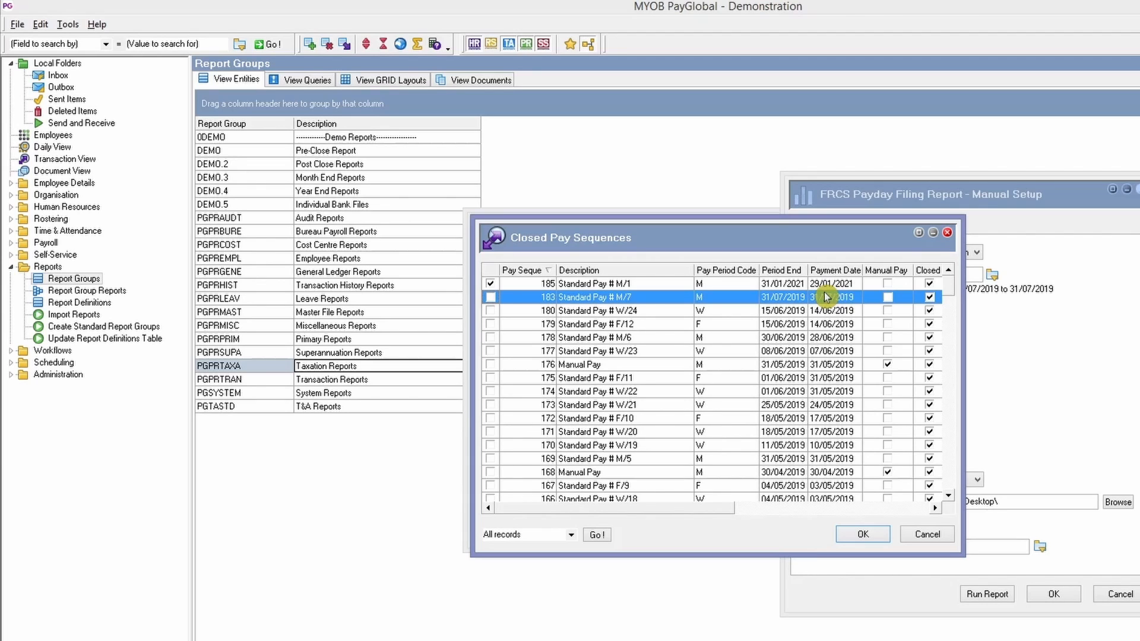
click(672, 286)
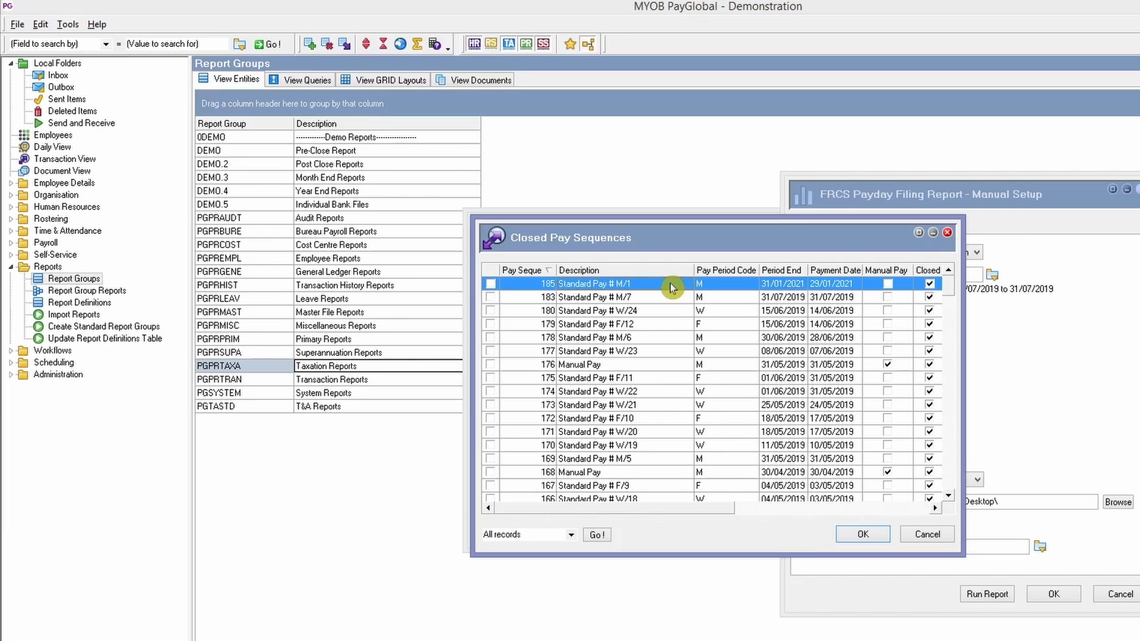
click(491, 284)
click(870, 538)
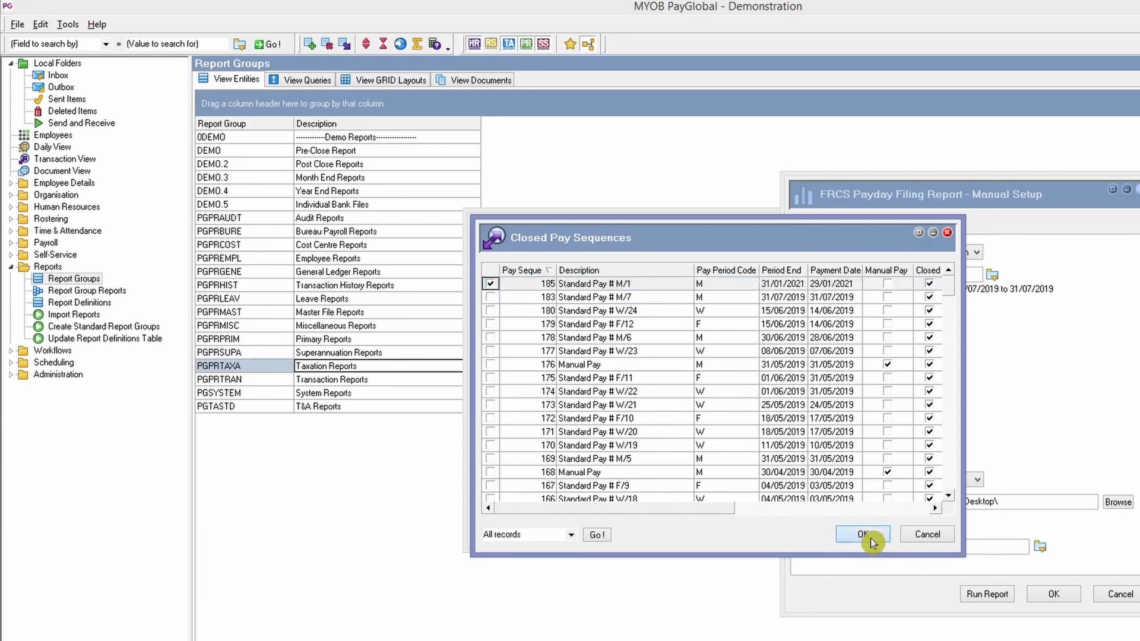
Step: Run the FRCS Payday Filing Report - Manual and close its preview in the report viewer
drag(1016, 200, 799, 202)
click(773, 596)
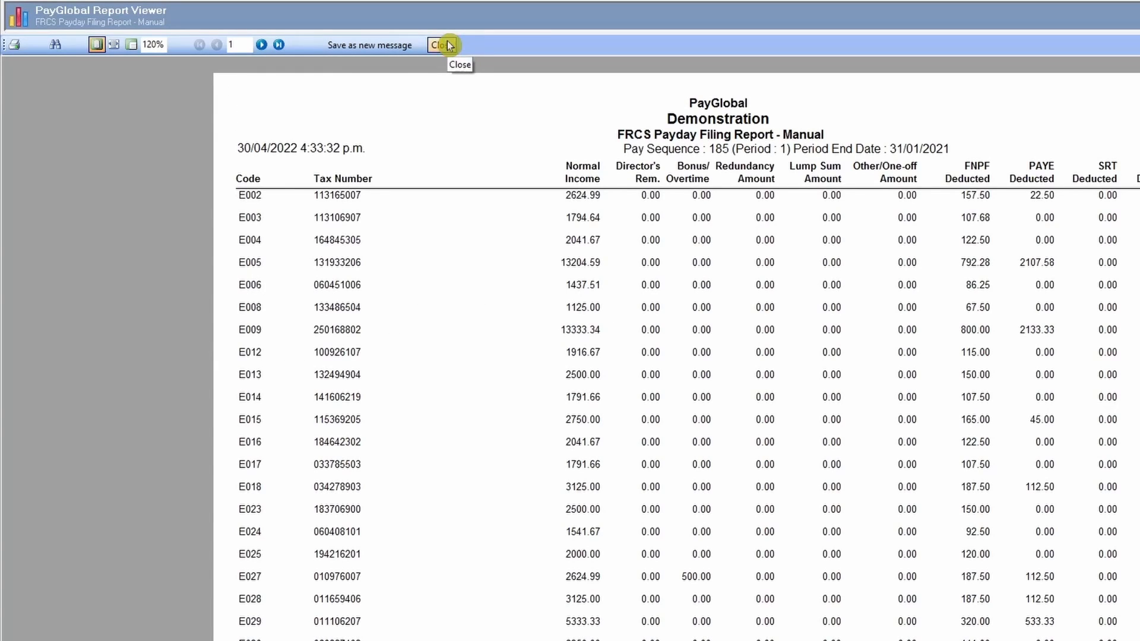
click(449, 46)
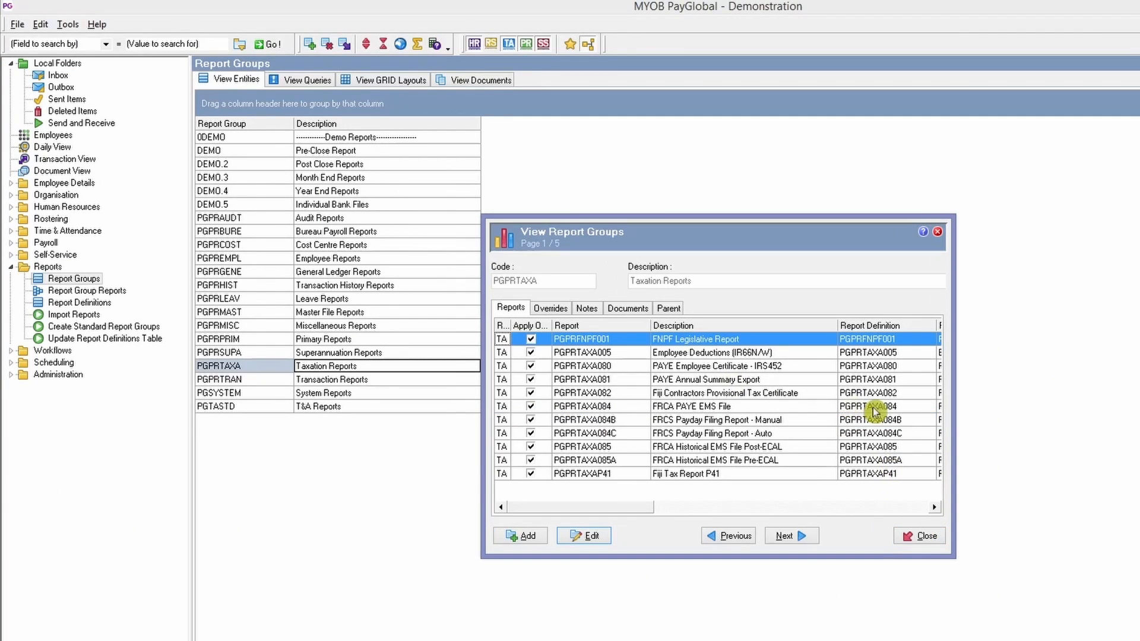
Step: Review the file destination options of the FRCS Payday Filing Report - Manual, accept them and close the Taxation Reports group
right_click(781, 421)
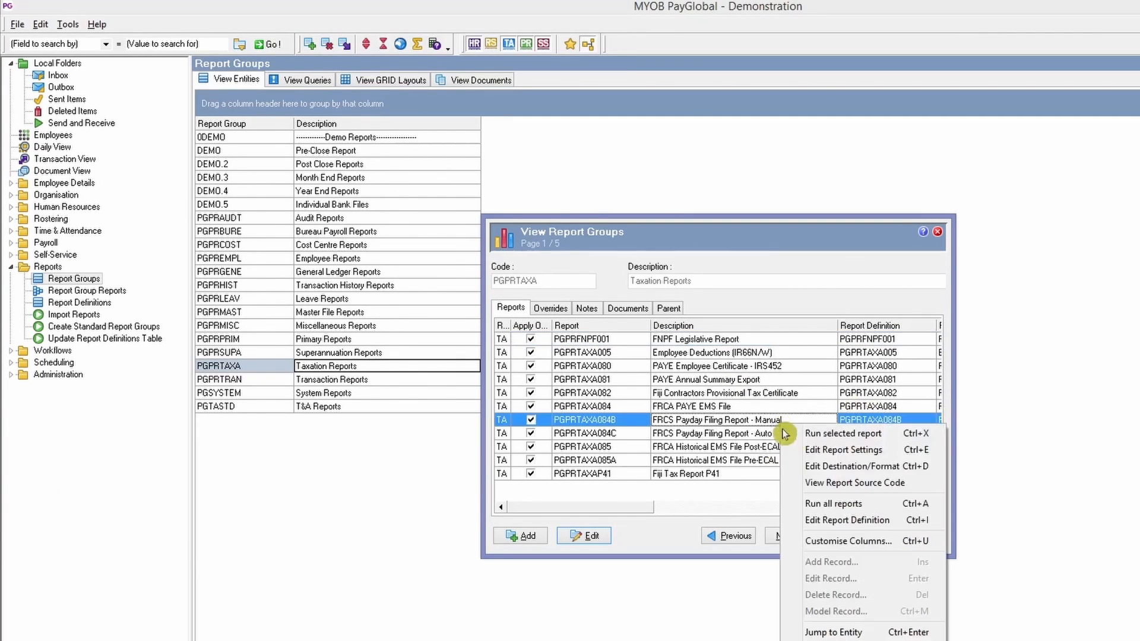
click(864, 465)
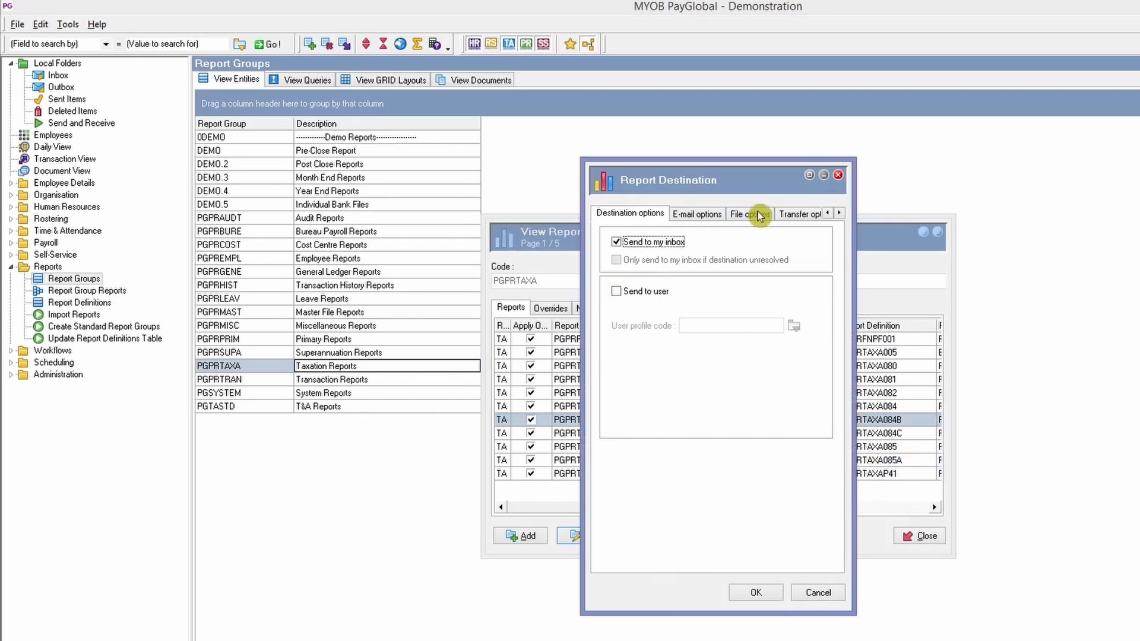
click(751, 214)
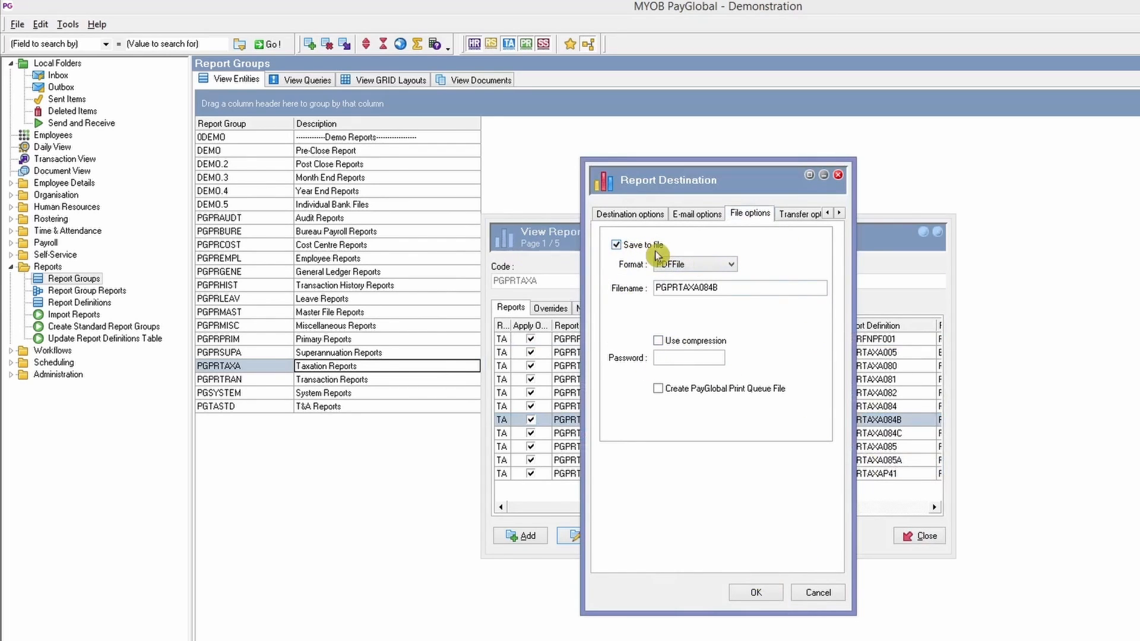
click(755, 594)
click(915, 536)
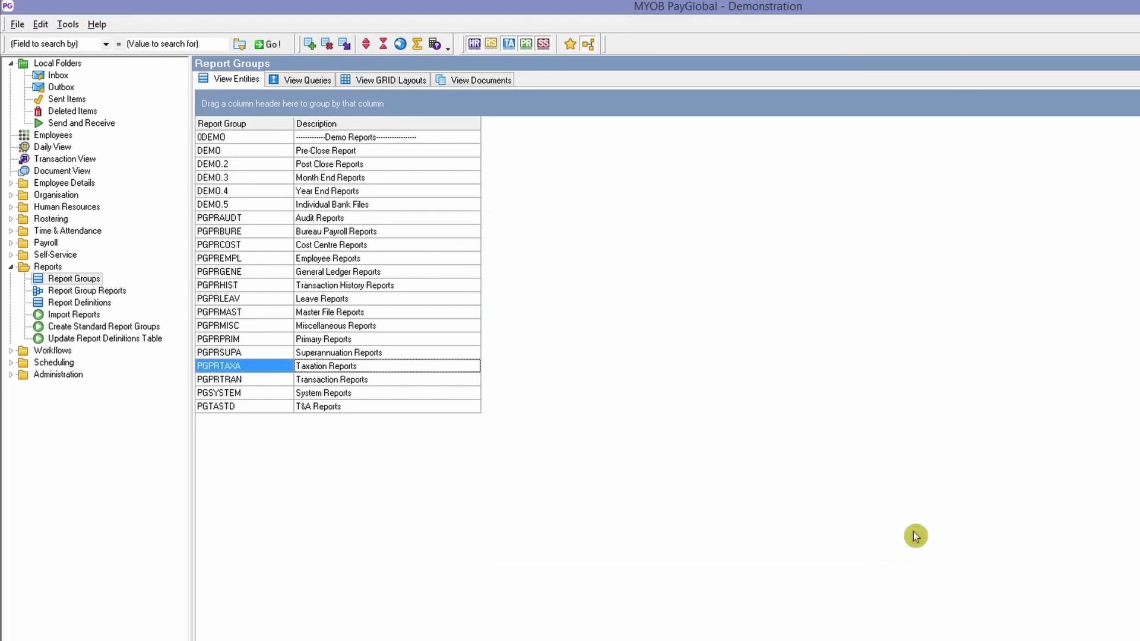
Step: Send and receive messages to export the report files, and check the saved CSV's path in the audit log
click(83, 123)
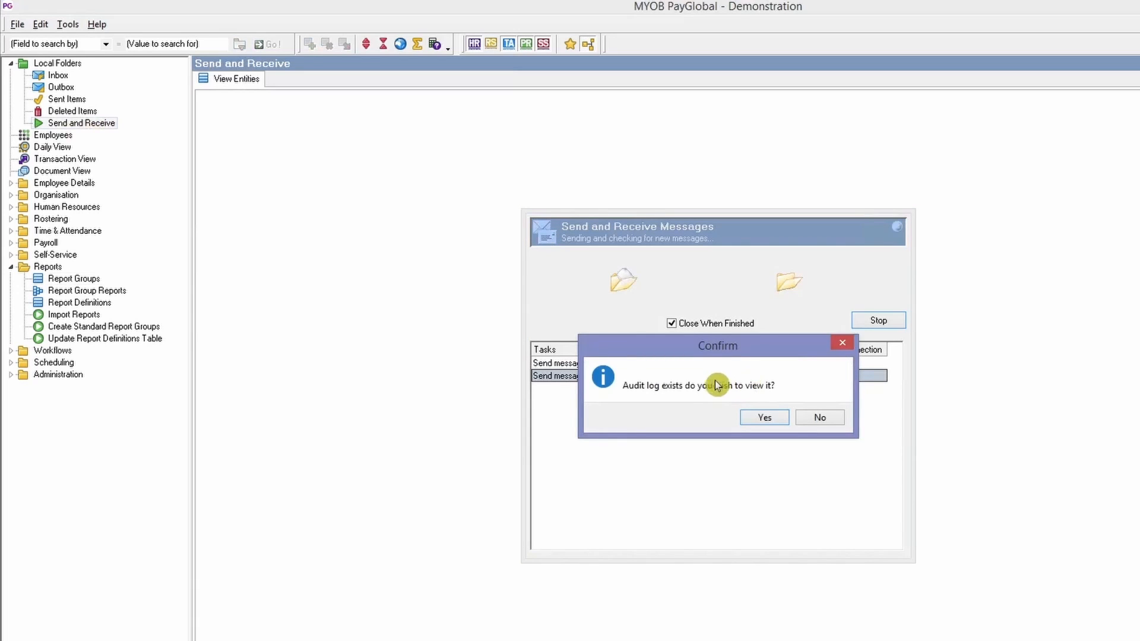
click(765, 417)
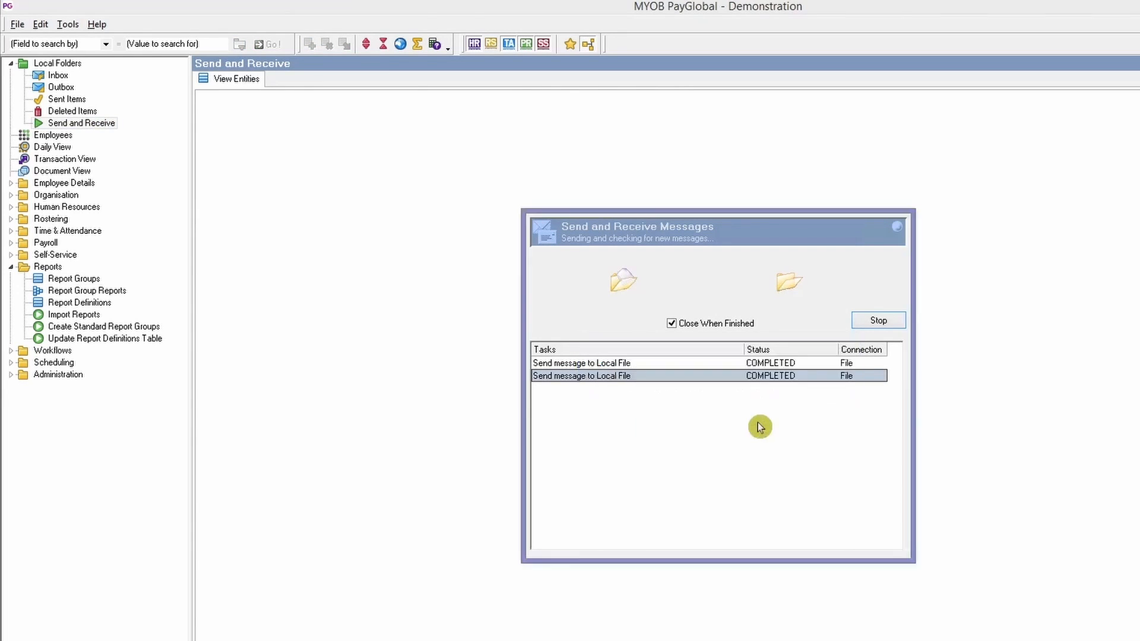
drag(555, 320, 865, 320)
click(877, 322)
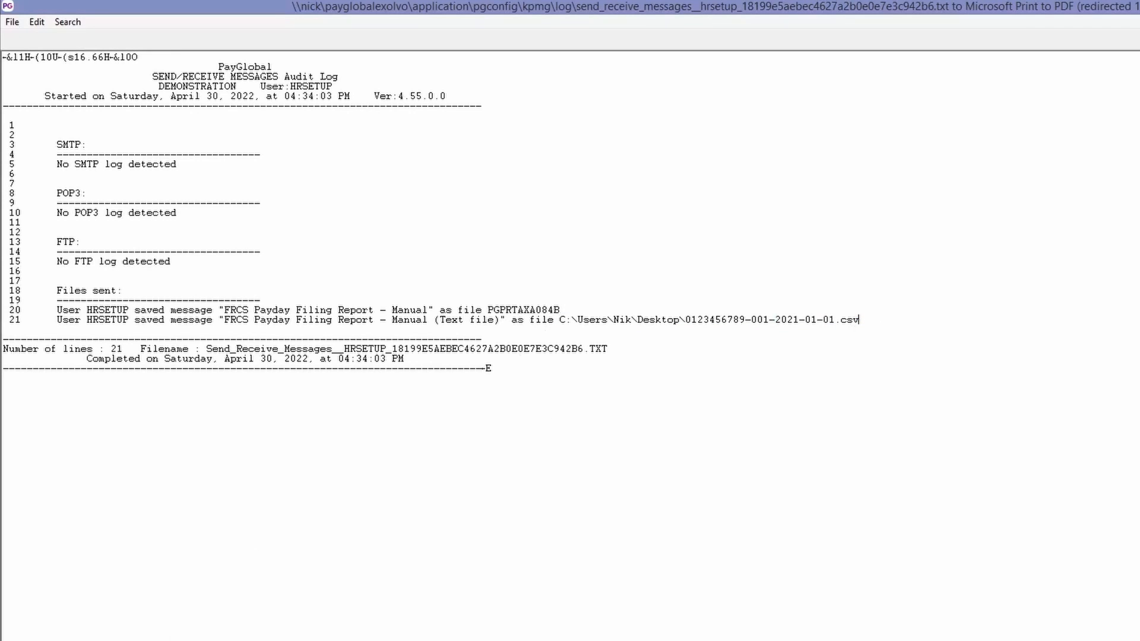
Step: Switch to the Desktop folder in File Explorer and refresh its file list
click(222, 640)
right_click(488, 473)
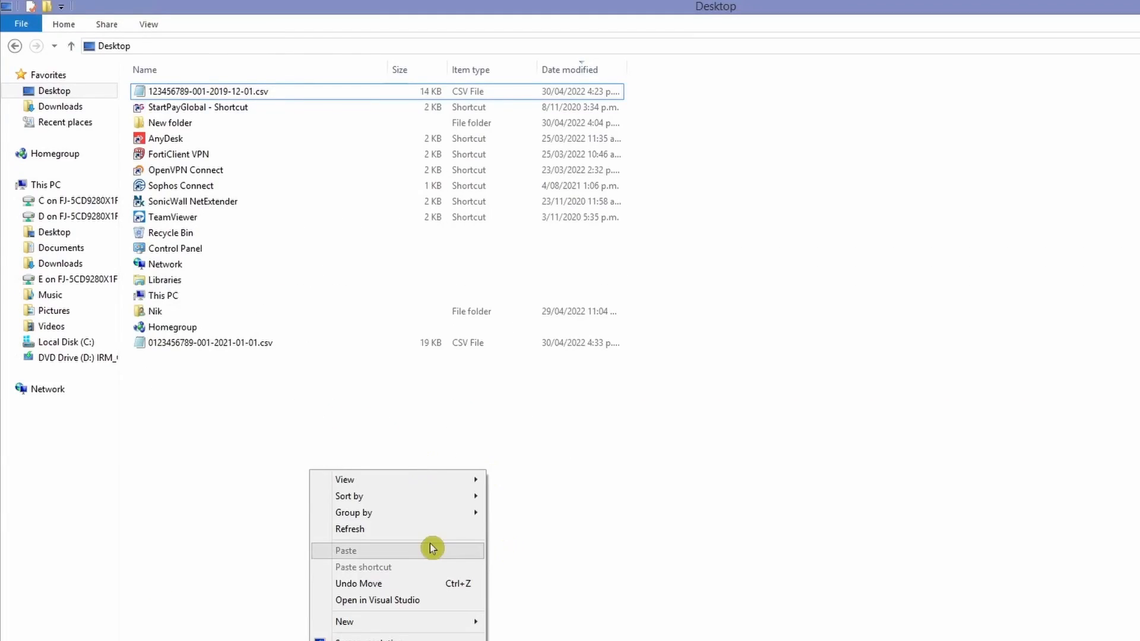
click(433, 529)
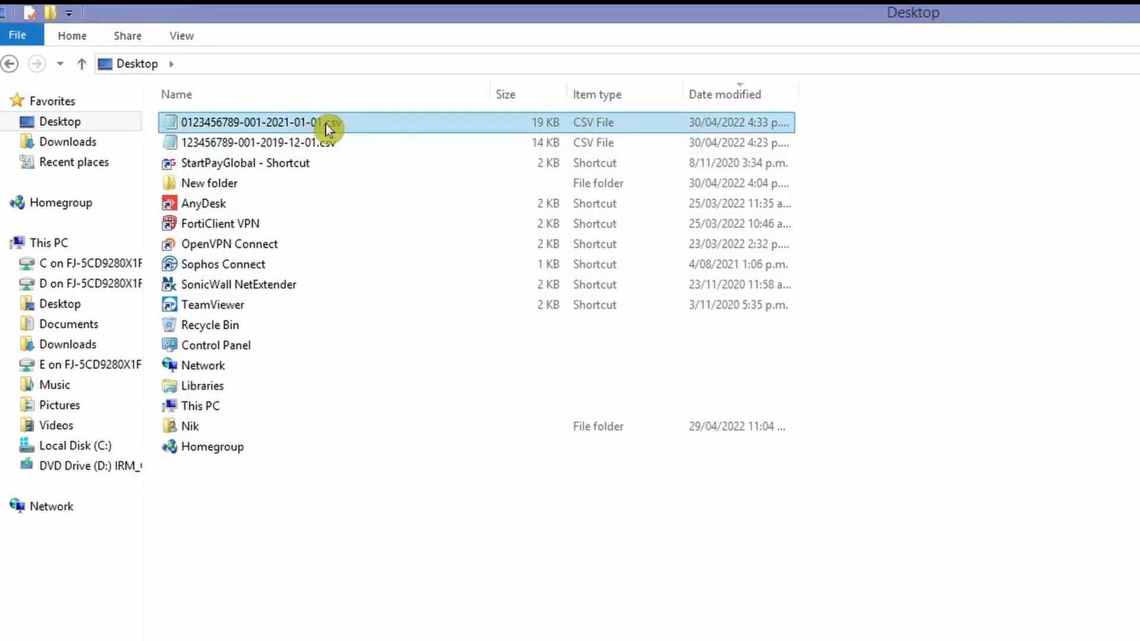
Step: Compare the exported CSV dated 2021-01-01 with the earlier CSV dated 2019-12-01 on the Desktop
click(298, 110)
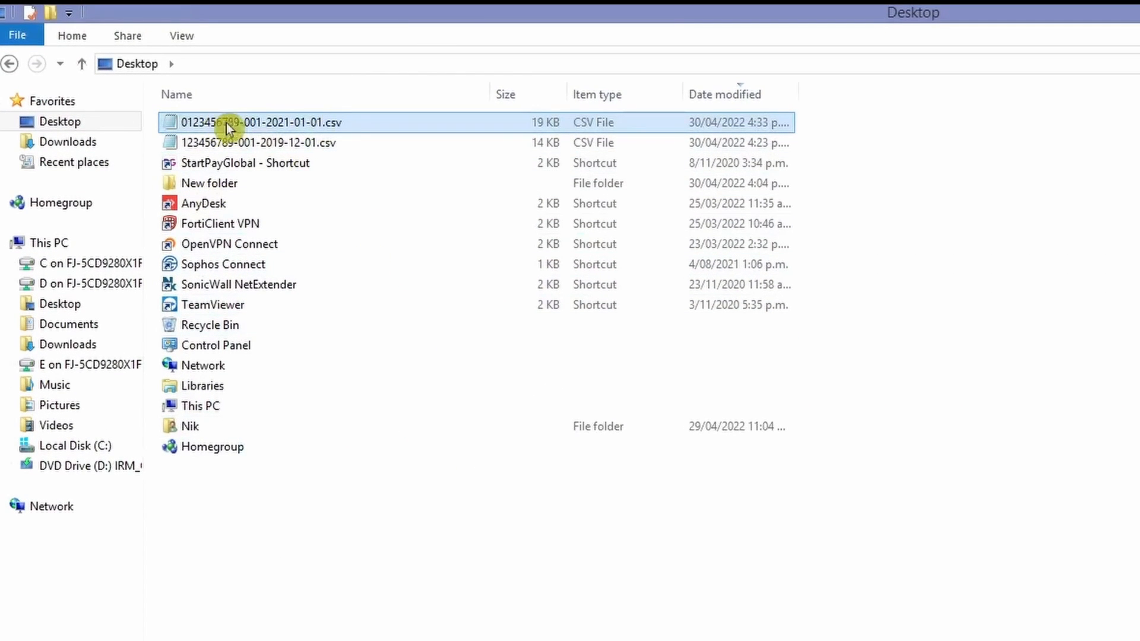
shift+click(355, 141)
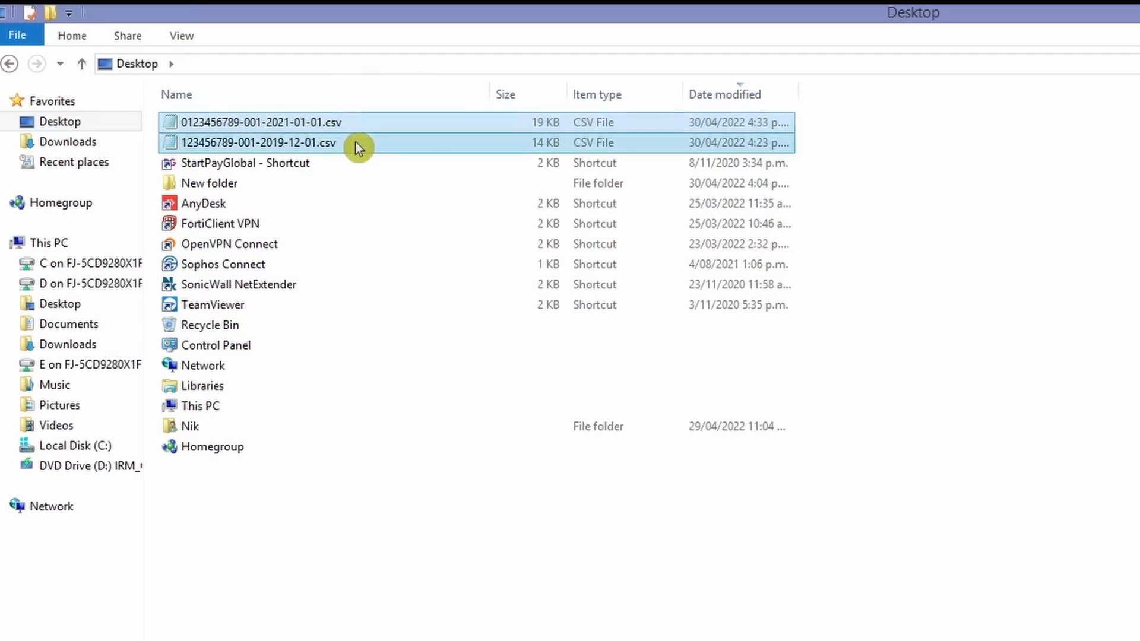
click(355, 141)
click(294, 125)
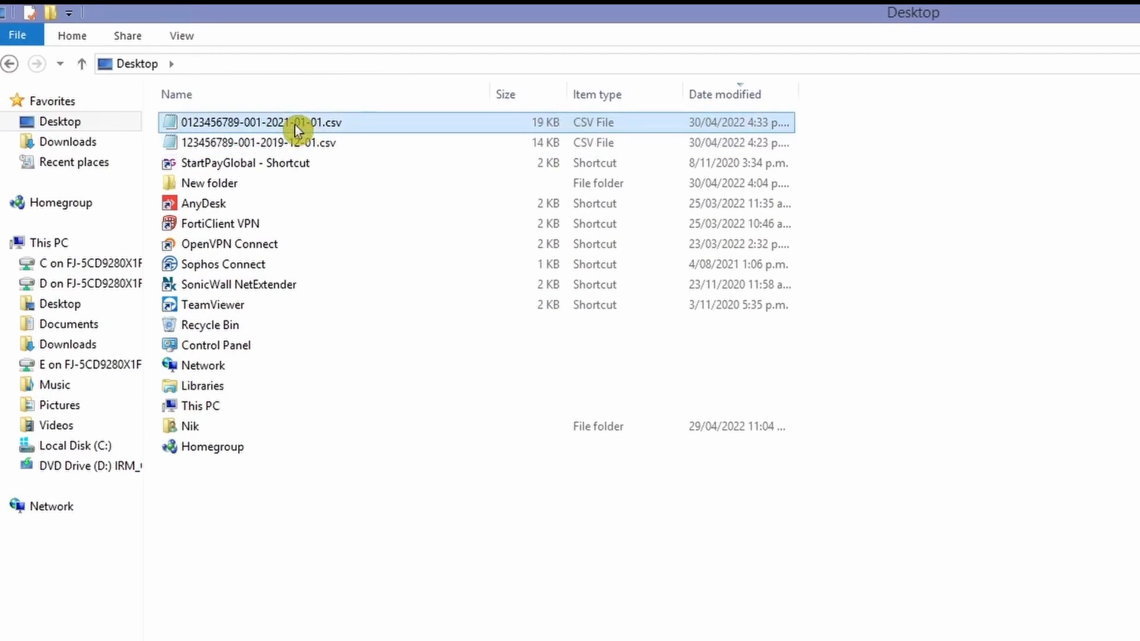
shift+click(303, 145)
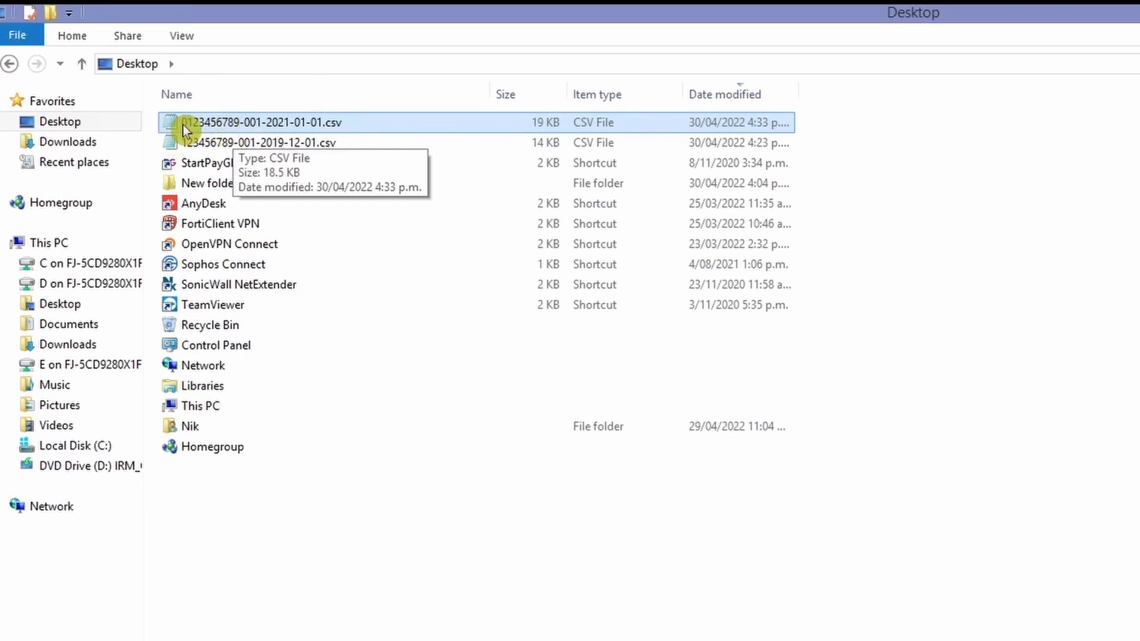
ctrl+click(201, 141)
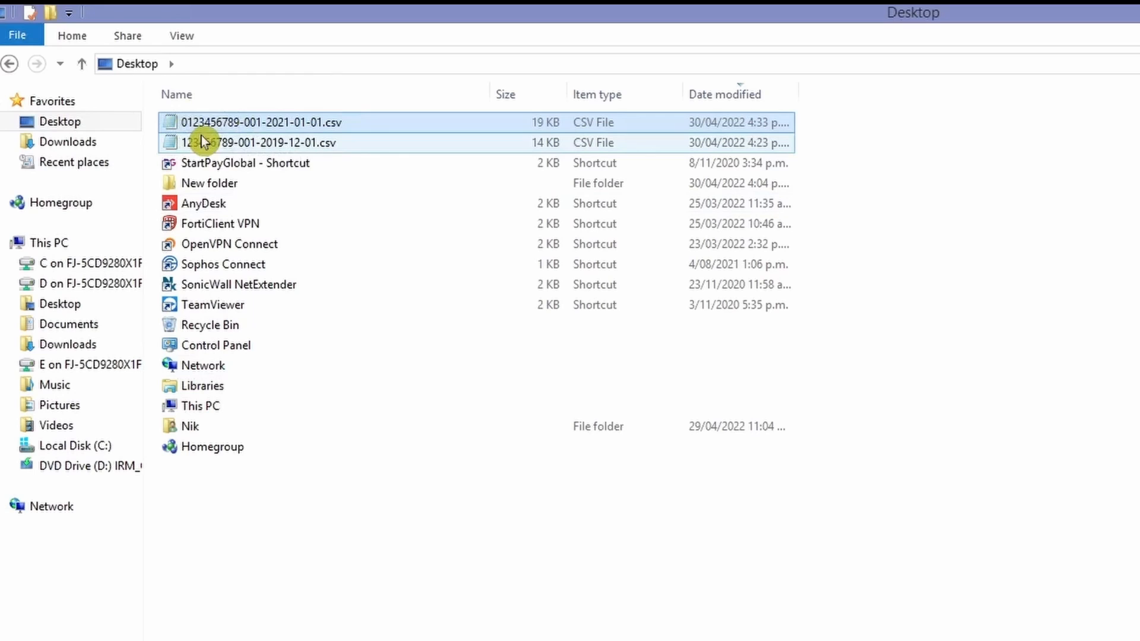
Step: Examine the employer number, branch number and date parts of the 2021-01-01 CSV's file name, leaving the name as it is
key(F2)
drag(240, 123, 181, 123)
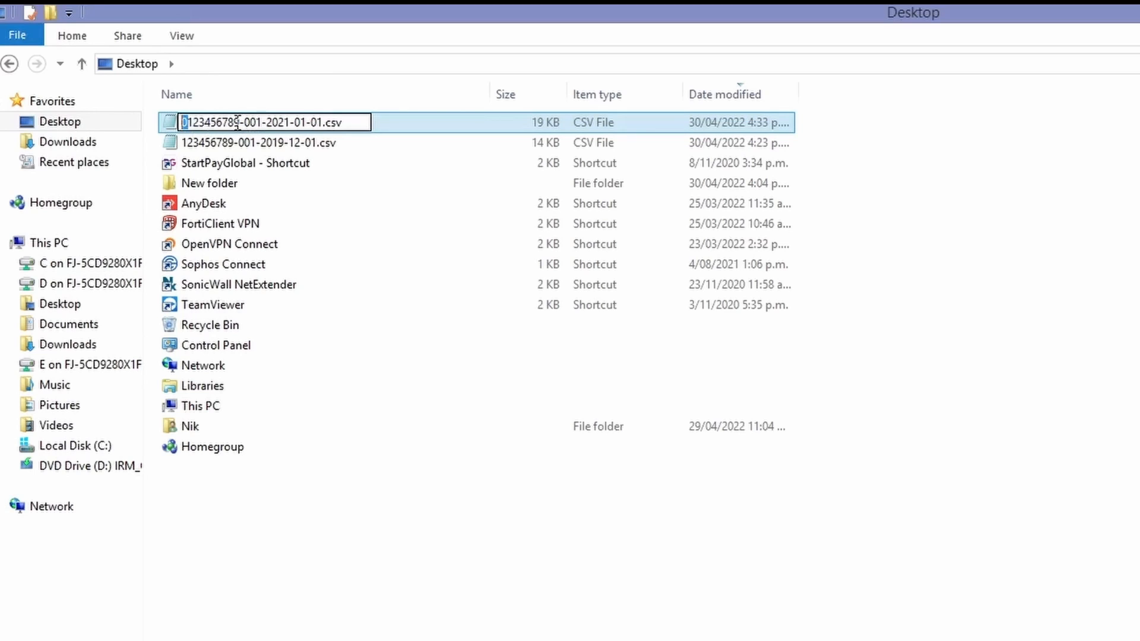
drag(239, 122, 163, 124)
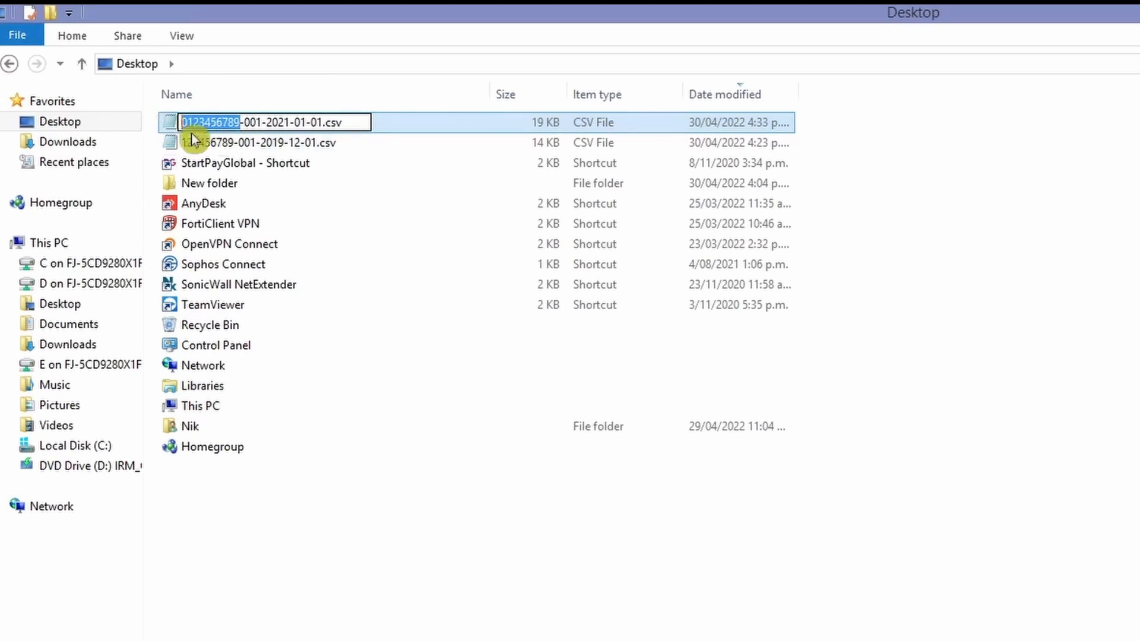
drag(246, 123, 261, 121)
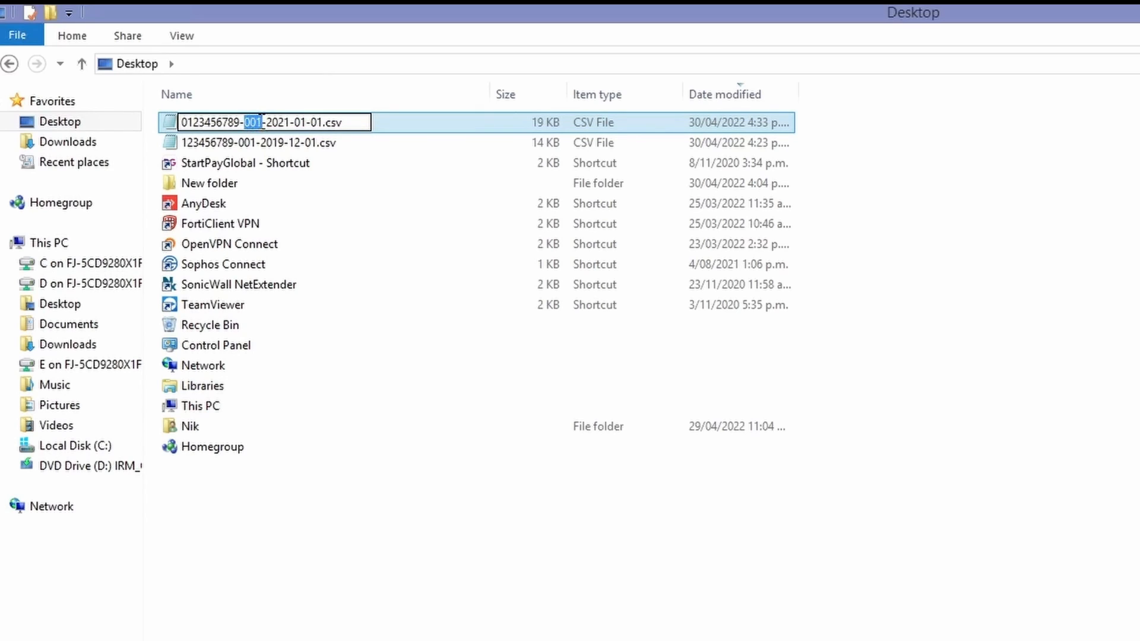
drag(266, 122, 318, 123)
click(455, 571)
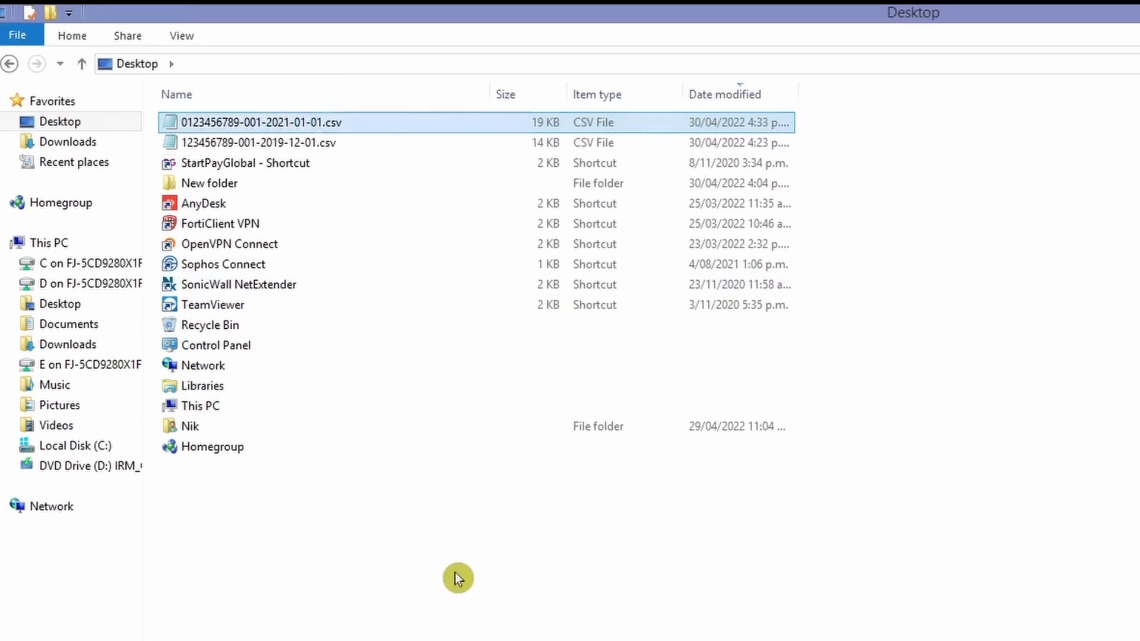
click(321, 125)
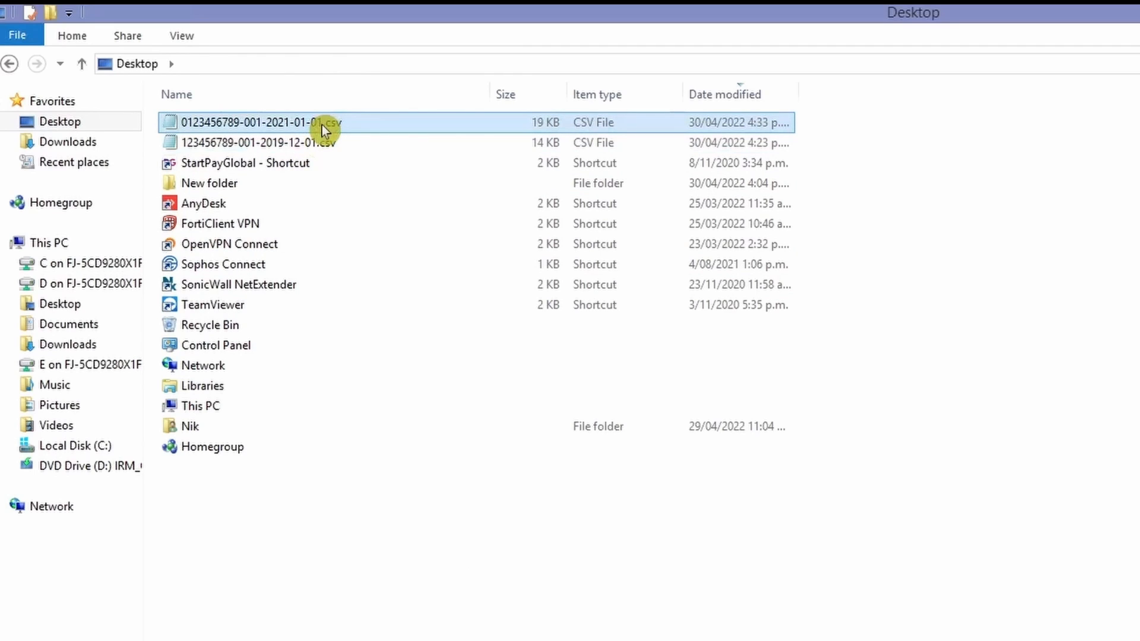